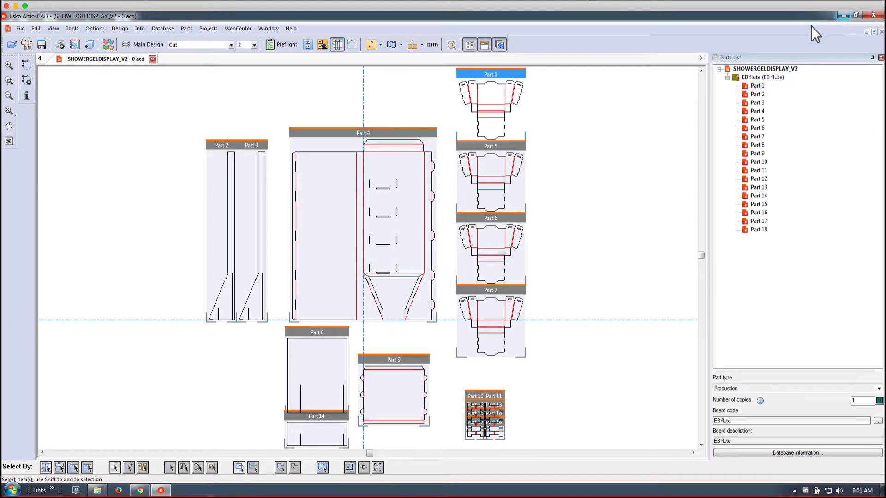
Step: Start Download from Display Store in ArtiosCAD, visit the online store in the browser and browse its free designs
{"action": "left_click", "coordinate": [21, 29]}
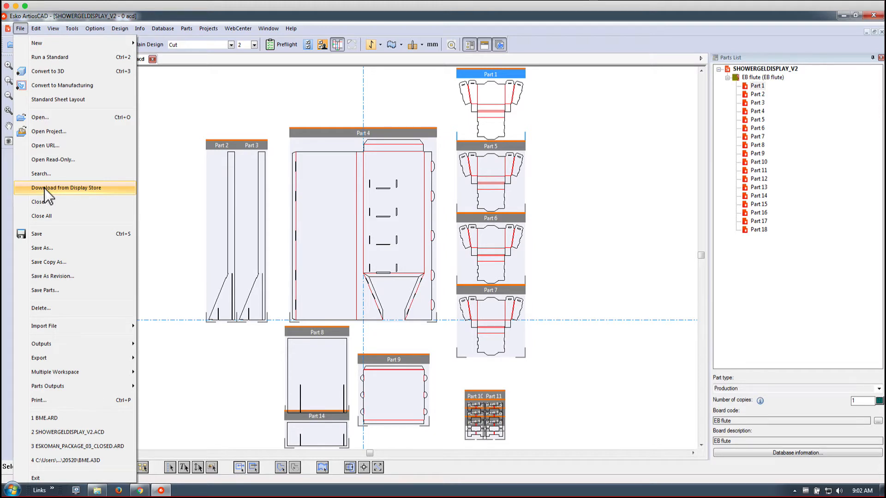
{"action": "left_click", "coordinate": [44, 187]}
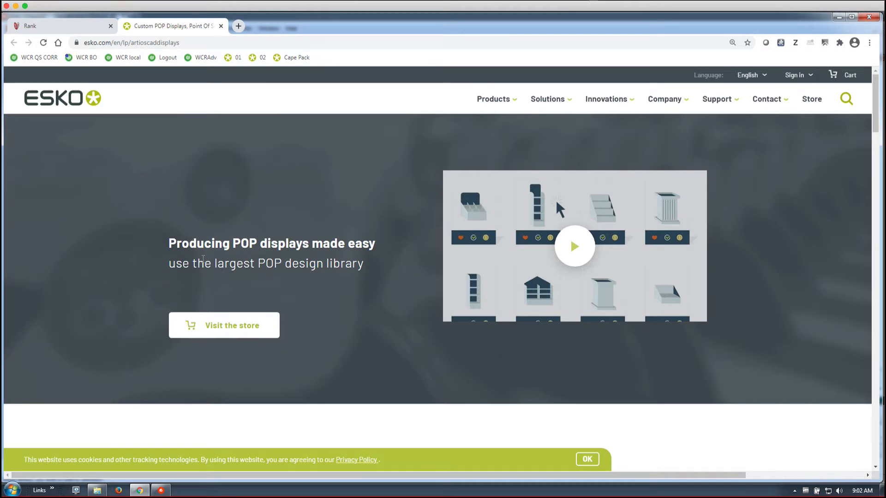
{"action": "left_click", "coordinate": [220, 325]}
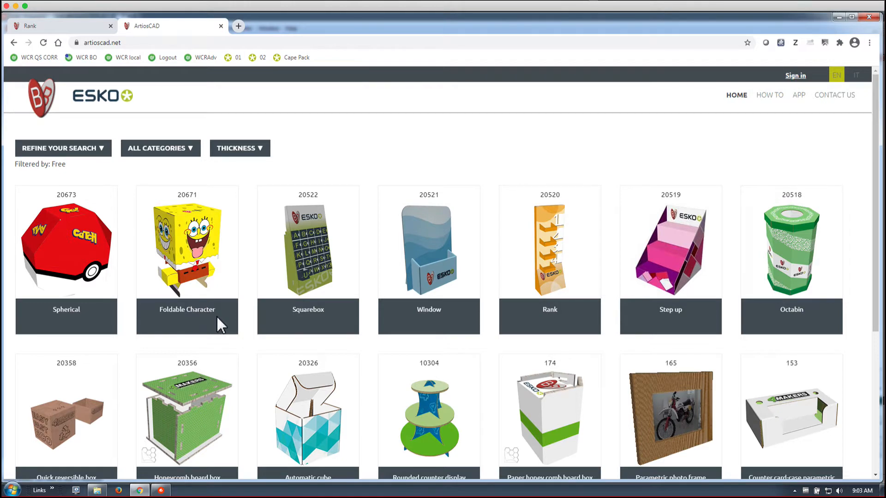
{"action": "scroll", "coordinate": [217, 316], "scroll_direction": "down", "scroll_amount": 4}
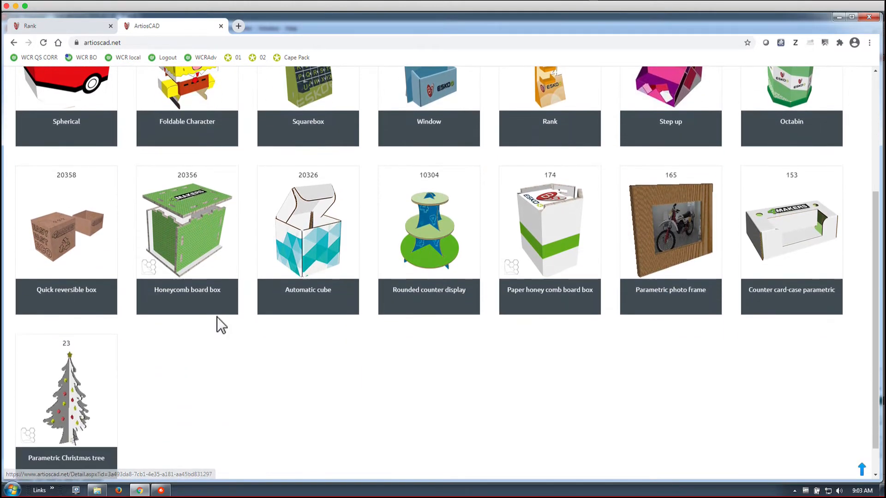
{"action": "scroll", "coordinate": [217, 317], "scroll_direction": "up", "scroll_amount": 4}
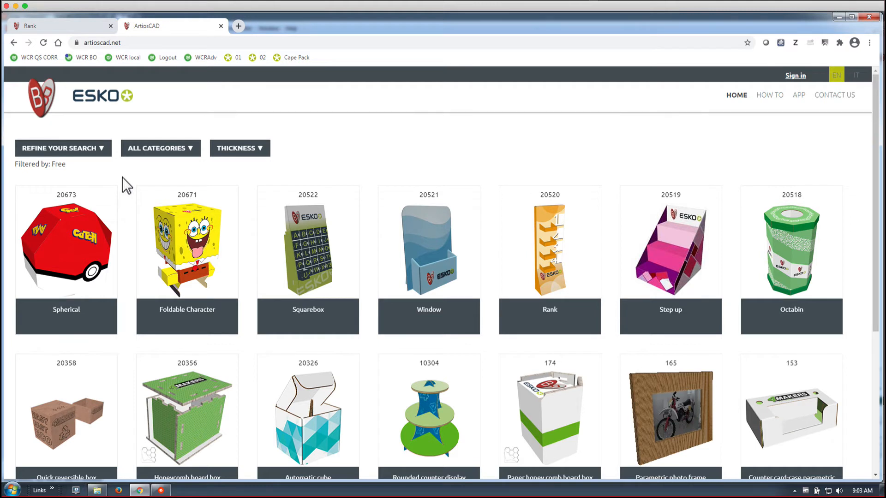
Step: Search the store without the Free filter and browse the full catalogue of display designs
{"action": "left_click", "coordinate": [102, 152]}
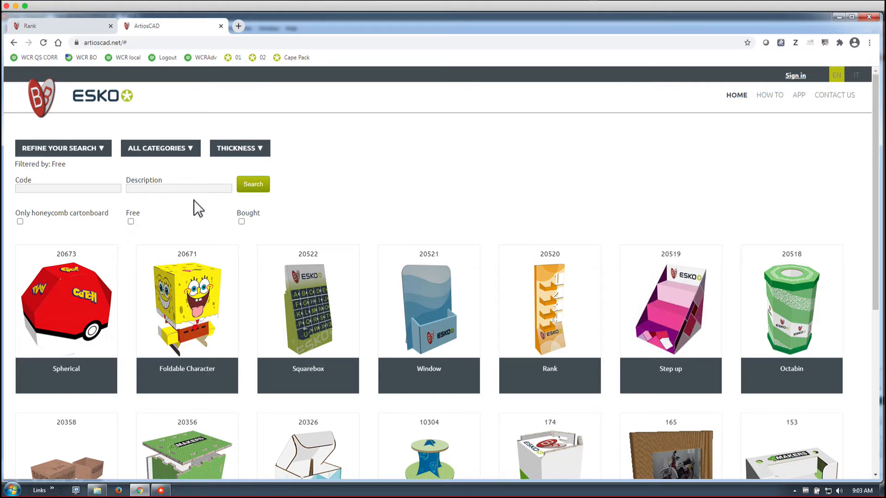
{"action": "left_click", "coordinate": [248, 184]}
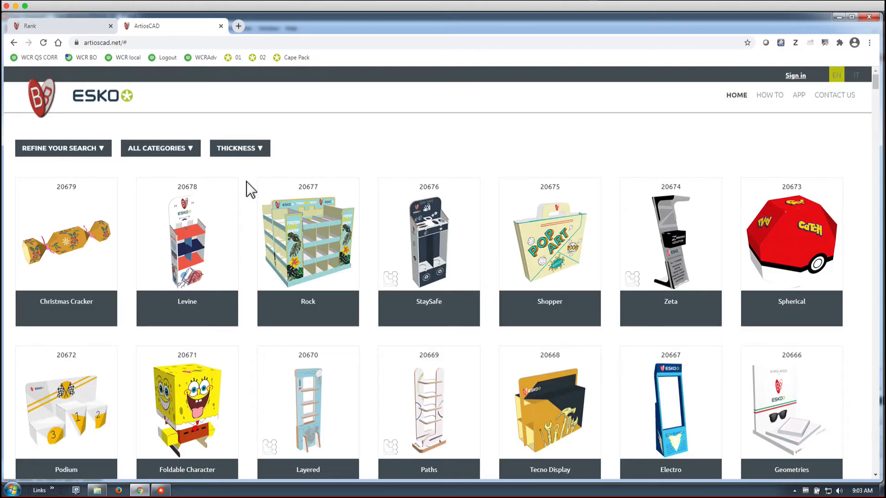
{"action": "scroll", "coordinate": [247, 182], "scroll_direction": "down", "scroll_amount": 4}
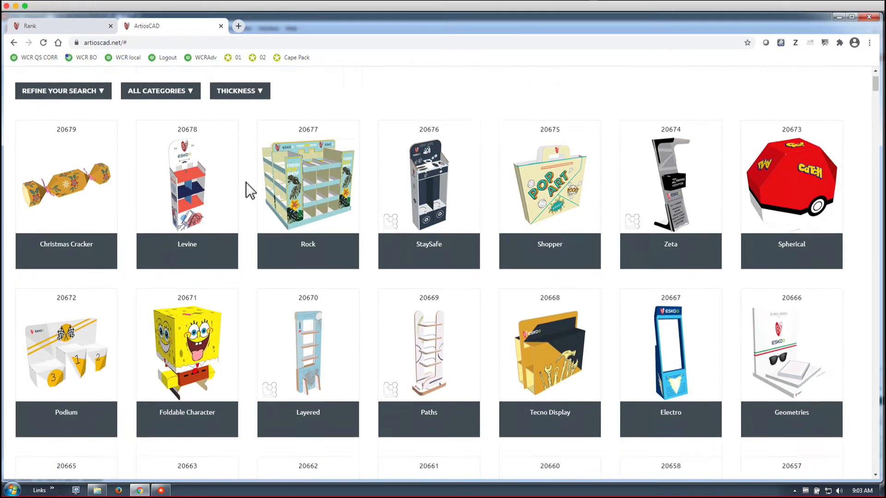
{"action": "scroll", "coordinate": [245, 181], "scroll_direction": "down", "scroll_amount": 6}
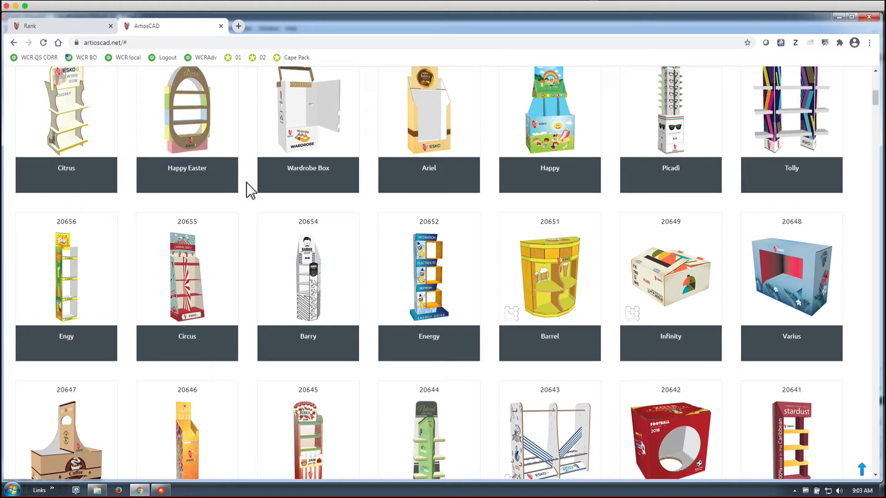
{"action": "scroll", "coordinate": [246, 181], "scroll_direction": "down", "scroll_amount": 7}
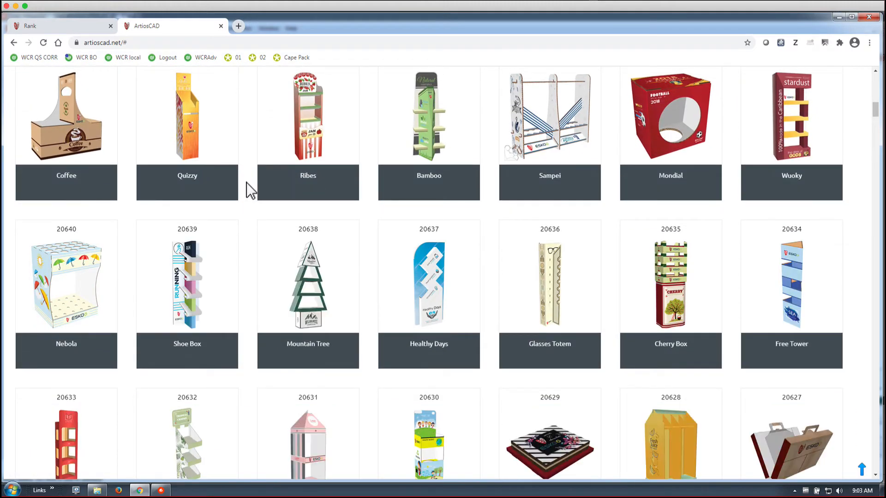
{"action": "scroll", "coordinate": [246, 182], "scroll_direction": "down", "scroll_amount": 6}
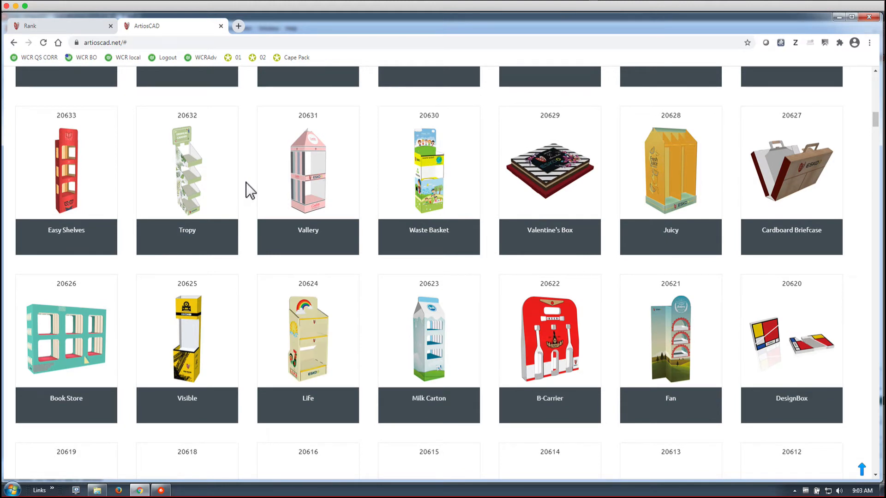
{"action": "scroll", "coordinate": [246, 181], "scroll_direction": "down", "scroll_amount": 6}
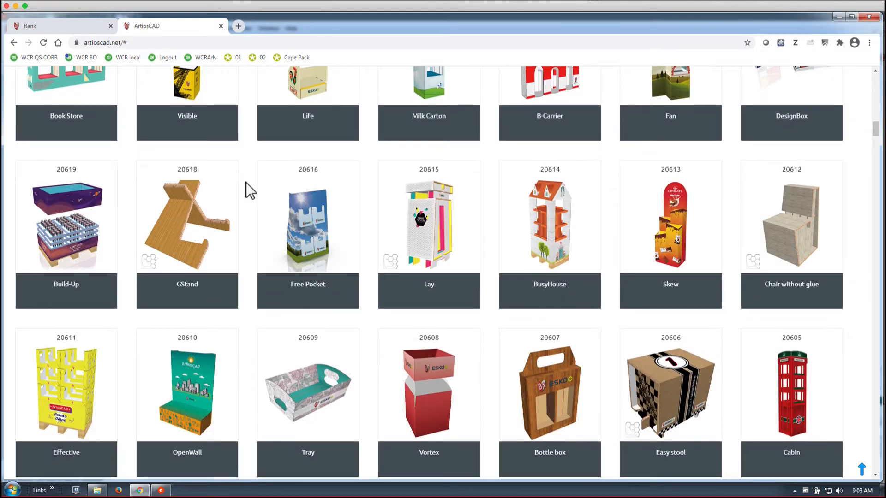
{"action": "scroll", "coordinate": [246, 182], "scroll_direction": "down", "scroll_amount": 4}
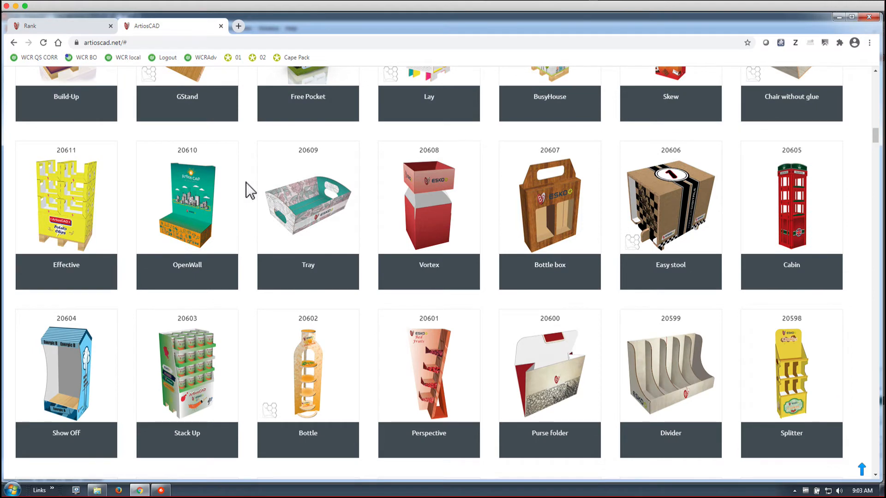
{"action": "scroll", "coordinate": [245, 181], "scroll_direction": "down", "scroll_amount": 4}
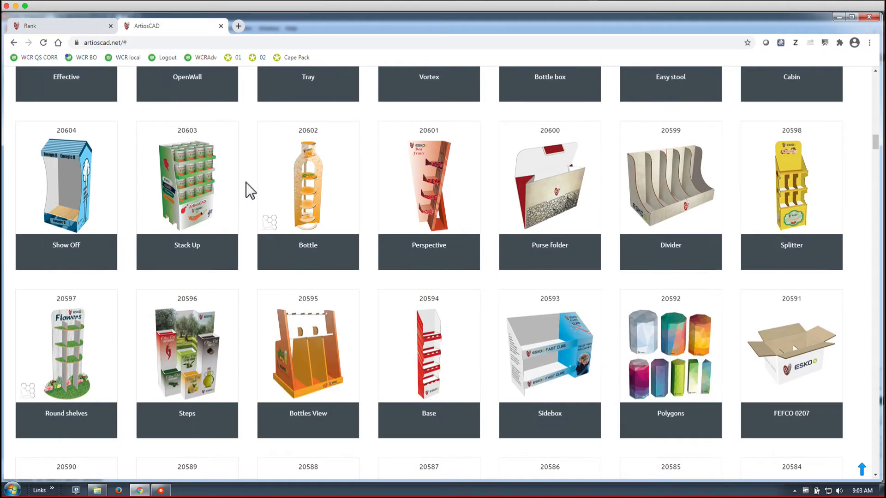
{"action": "scroll", "coordinate": [245, 181], "scroll_direction": "down", "scroll_amount": 6}
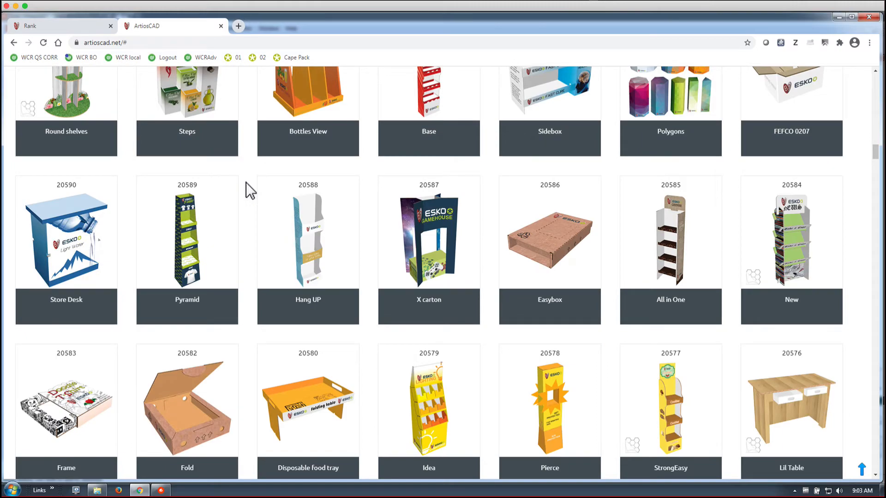
{"action": "scroll", "coordinate": [246, 181], "scroll_direction": "up", "scroll_amount": 20}
{"action": "scroll", "coordinate": [246, 182], "scroll_direction": "up", "scroll_amount": 20}
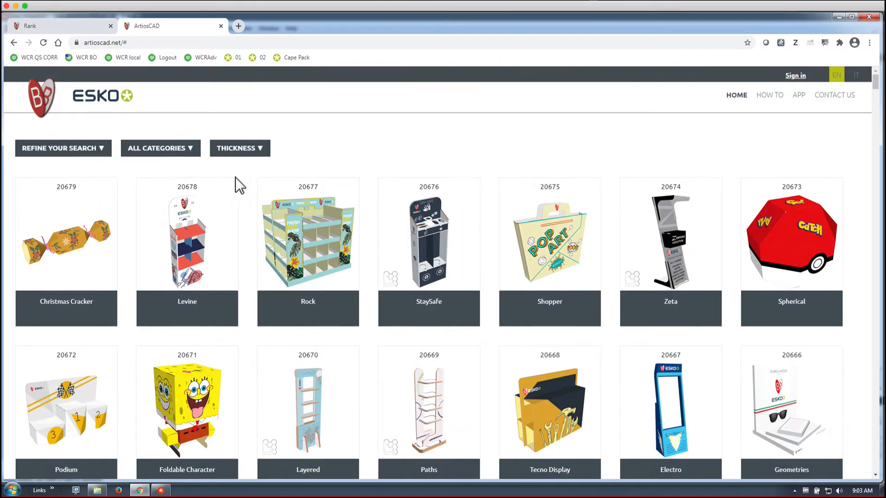
Step: Examine the design category and board thickness options available for filtering the catalogue
{"action": "left_click", "coordinate": [191, 152]}
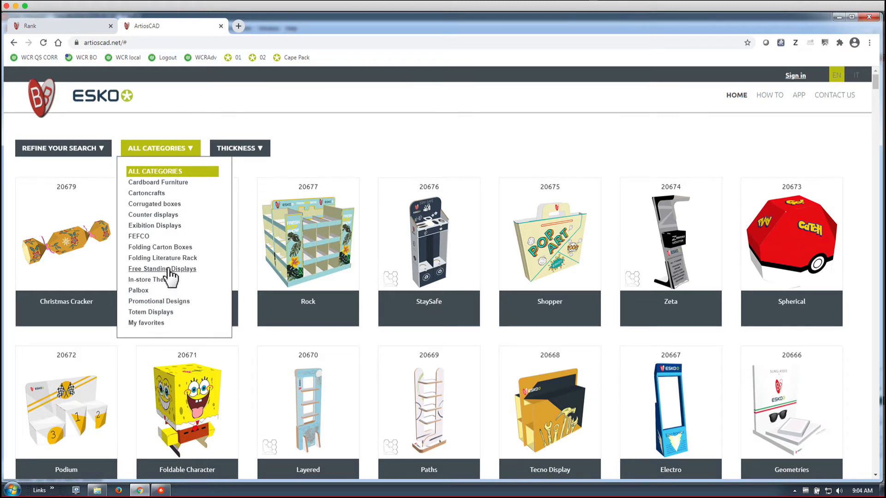
{"action": "left_click", "coordinate": [256, 146]}
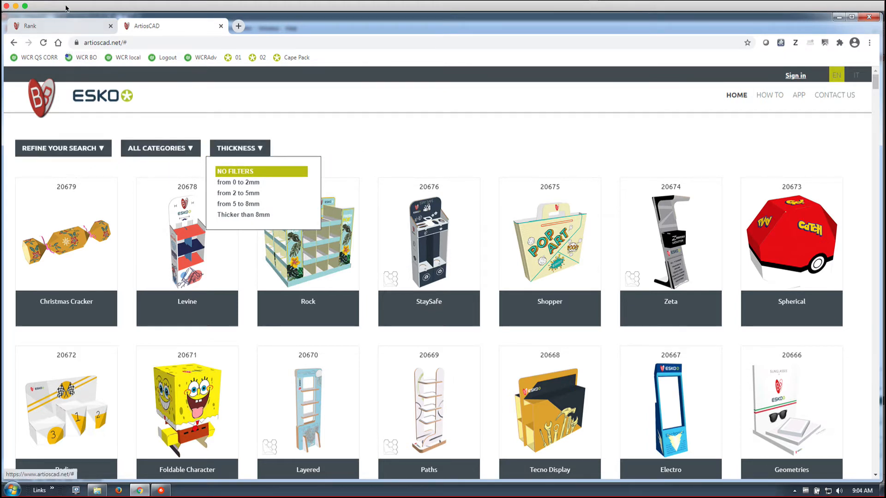
Step: Review the detail page of the Rank display 20520, highlighting its price line and playing its video
{"action": "left_click", "coordinate": [71, 26]}
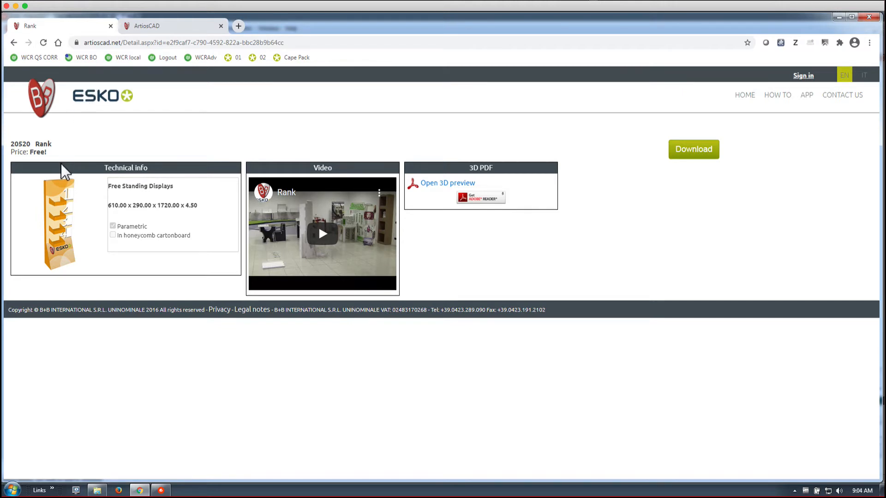
{"action": "left_click_drag", "start_coordinate": [47, 152], "coordinate": [4, 148]}
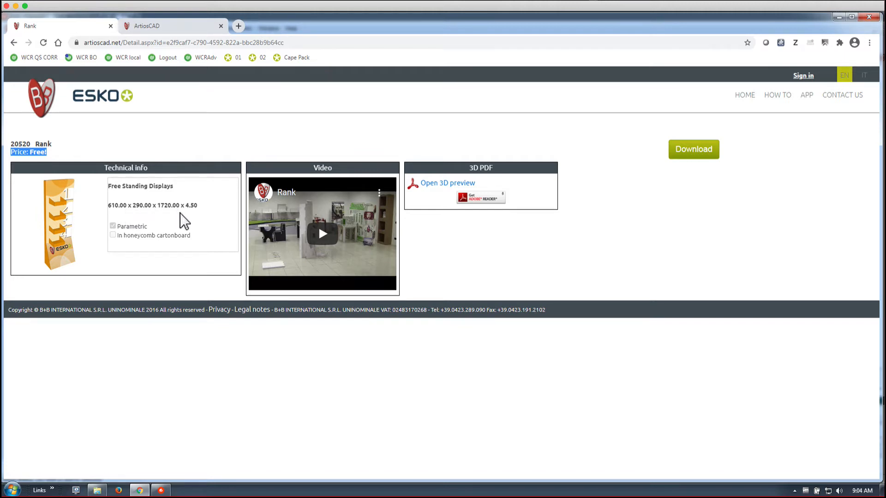
{"action": "left_click", "coordinate": [337, 245]}
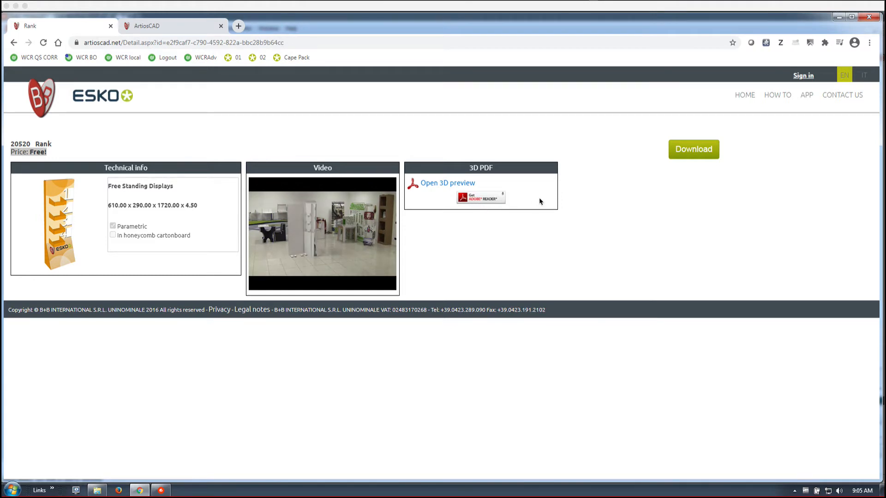
Step: Request the download of the Rank display and sign in to the store account
{"action": "left_click", "coordinate": [698, 153]}
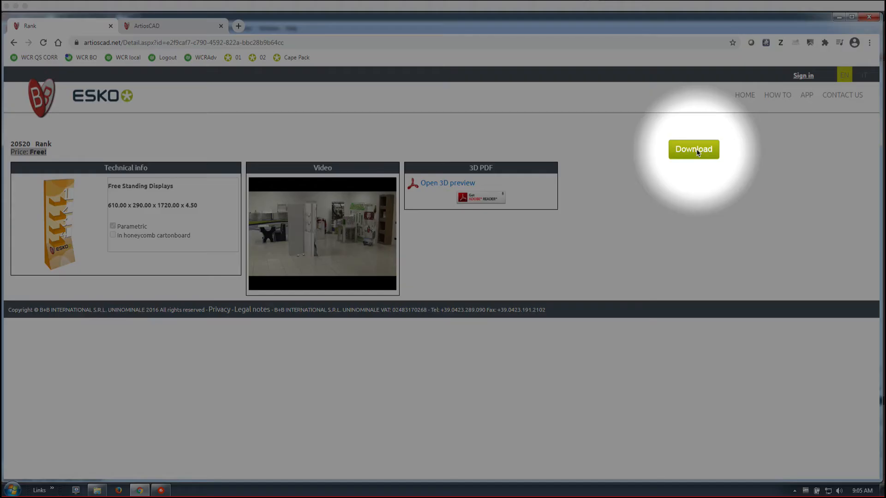
{"action": "left_click", "coordinate": [444, 255]}
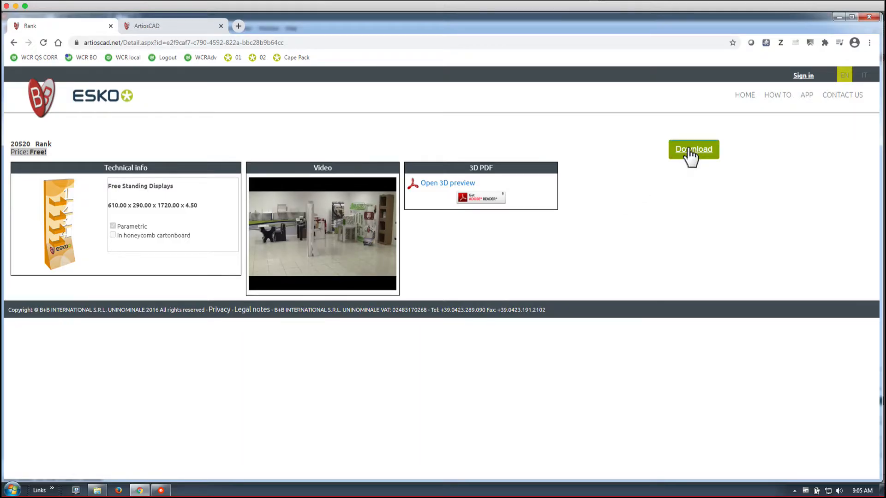
{"action": "left_click", "coordinate": [690, 152]}
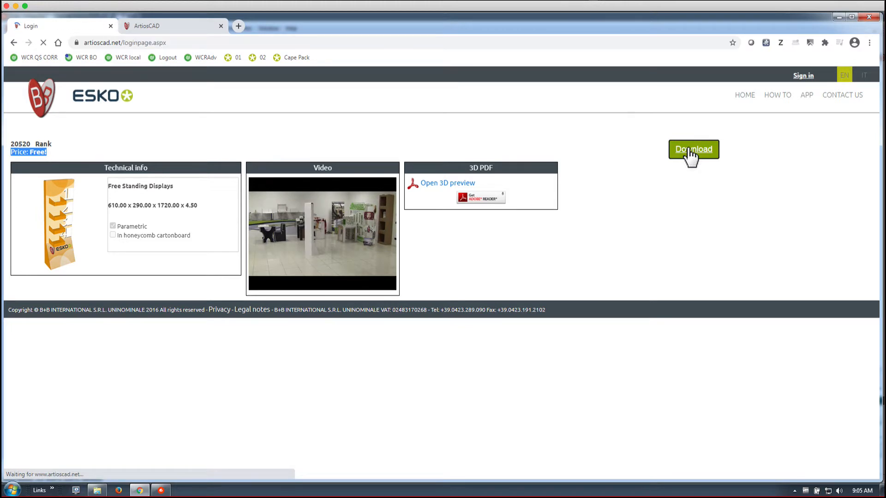
{"action": "left_click", "coordinate": [413, 280]}
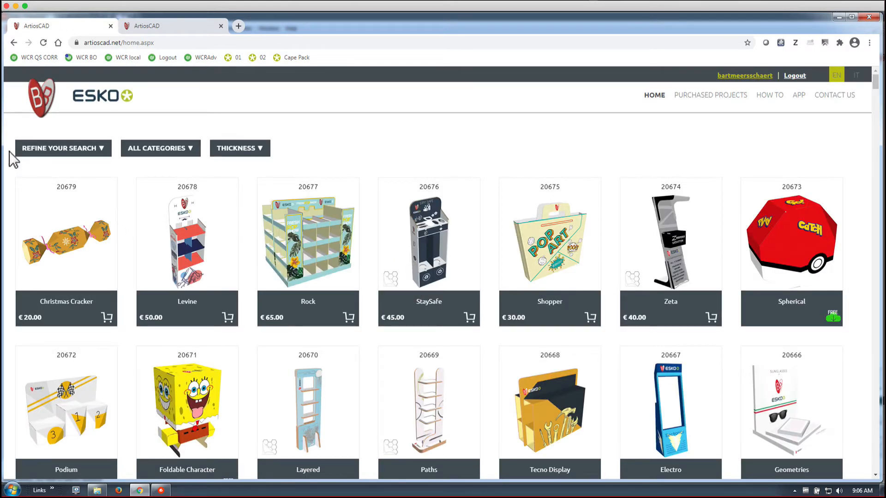
Step: Filter the catalogue to Free designs and download the Rank display 20520
{"action": "left_click", "coordinate": [88, 148]}
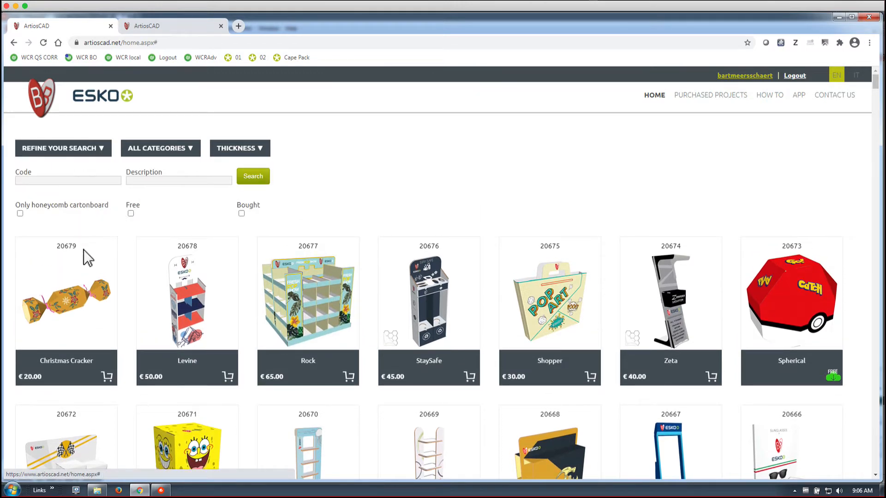
{"action": "left_click", "coordinate": [131, 213]}
{"action": "left_click", "coordinate": [249, 179]}
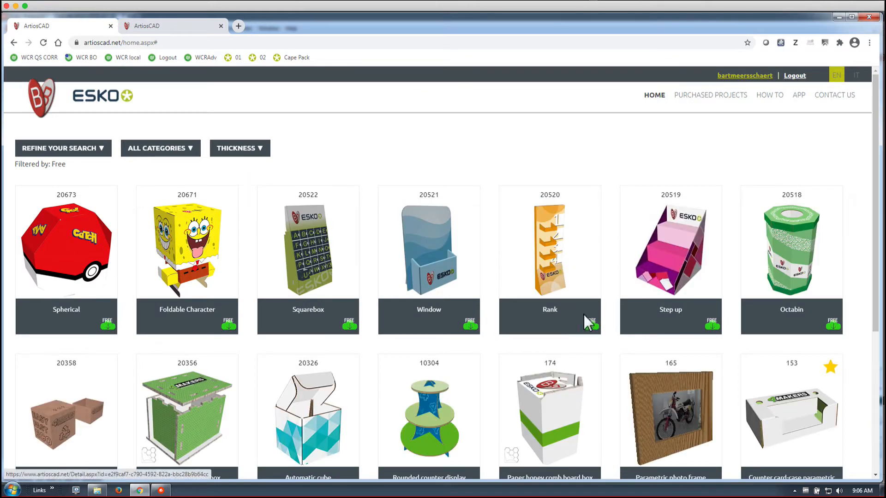
{"action": "left_click", "coordinate": [591, 326]}
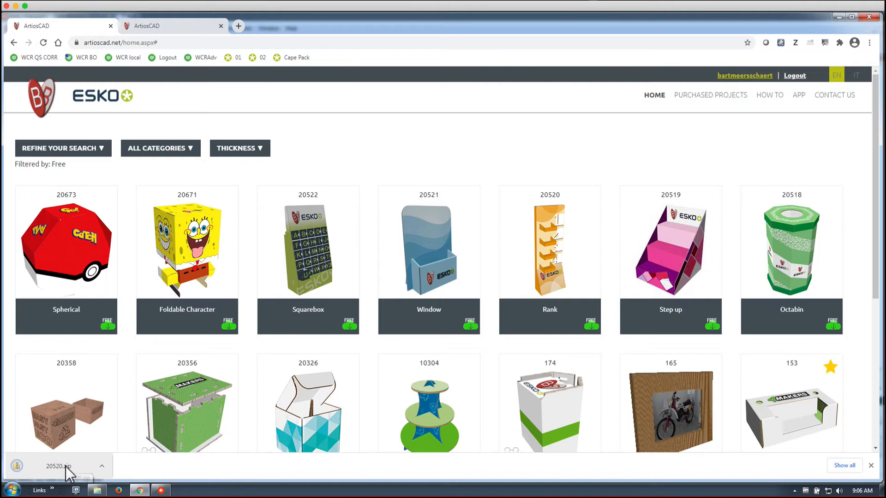
Step: Switch to Windows Explorer and extract 20520.zip in Downloads to a 20520 folder with 7-Zip
{"action": "left_click", "coordinate": [98, 490]}
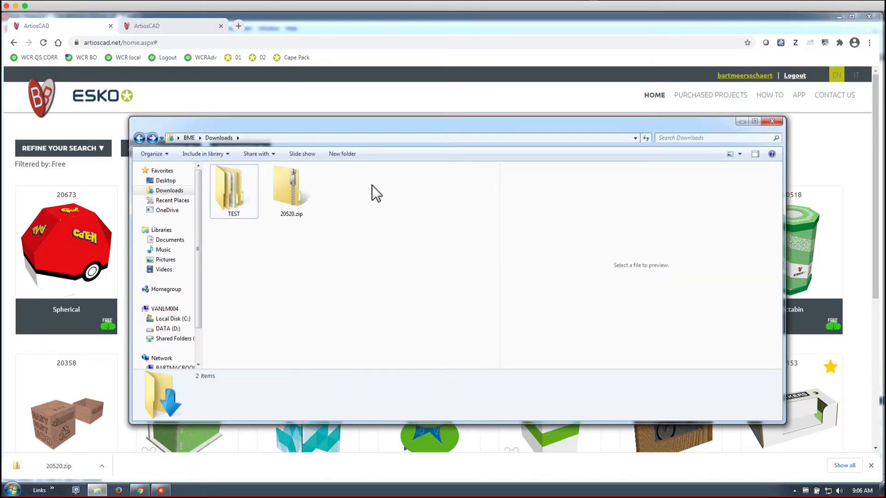
{"action": "left_click", "coordinate": [288, 196]}
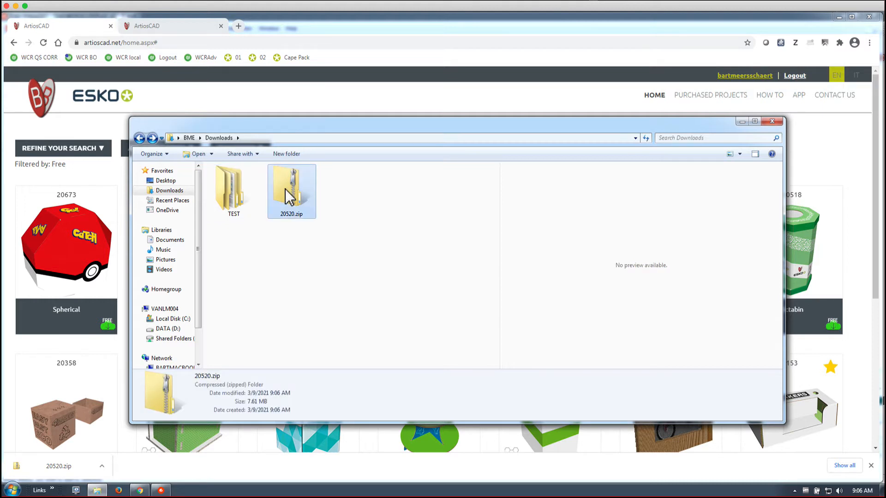
{"action": "right_click", "coordinate": [288, 196]}
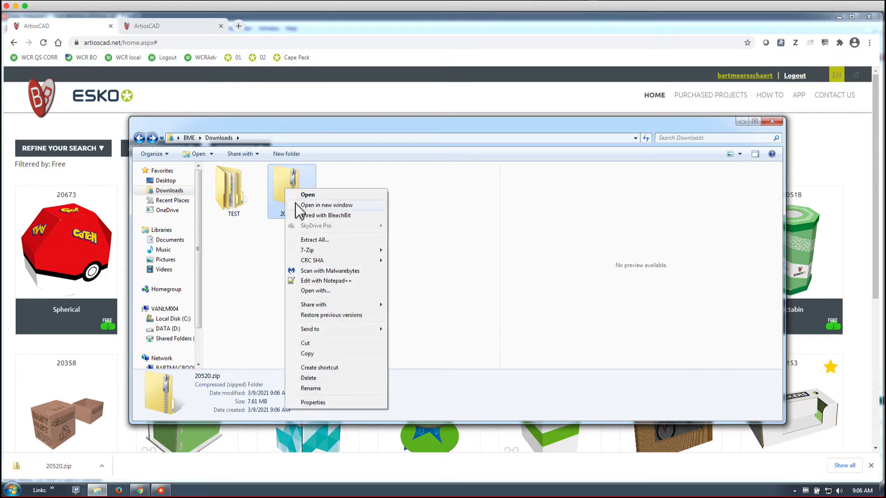
{"action": "mouse_move", "coordinate": [325, 252]}
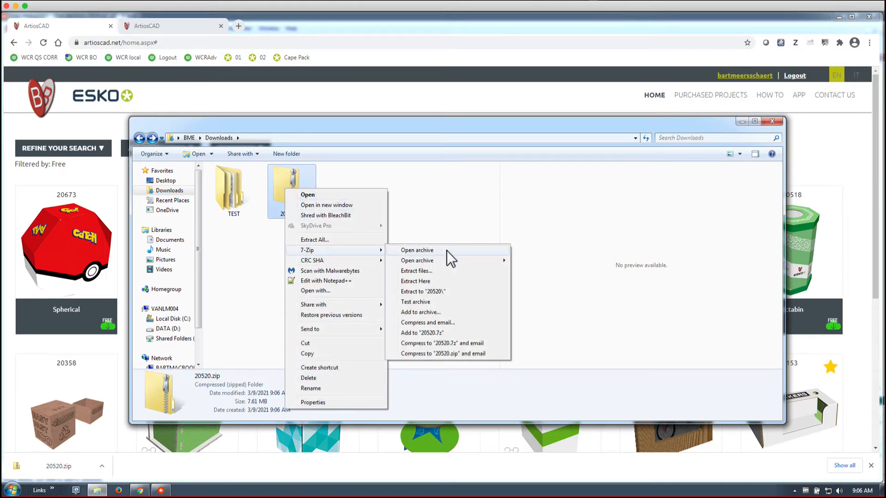
{"action": "left_click", "coordinate": [445, 291]}
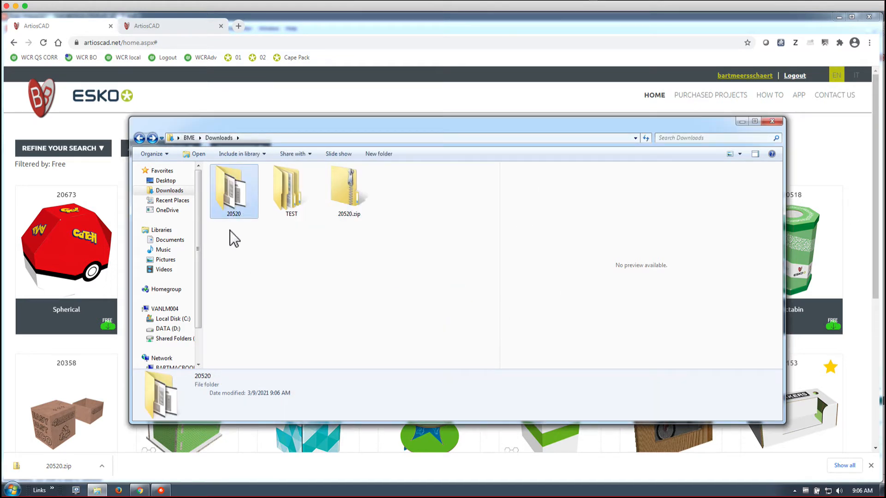
Step: Open the extracted 20520 folder, preview Graphic.JPG, and examine the Preview-with-variables image at full size
{"action": "double_click", "coordinate": [226, 197]}
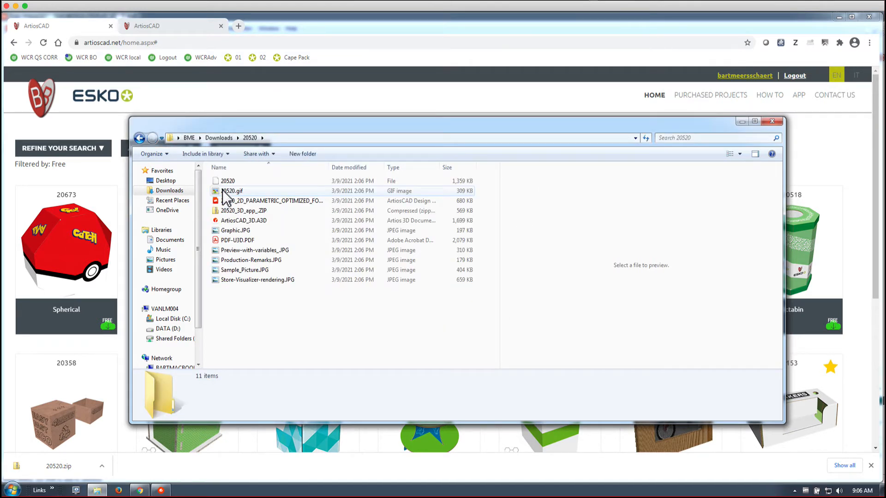
{"action": "left_click", "coordinate": [231, 230]}
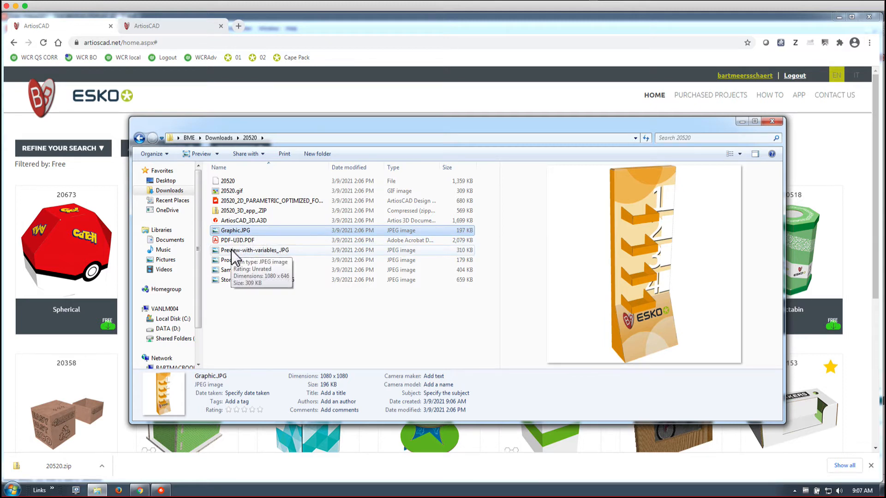
{"action": "left_click", "coordinate": [236, 252]}
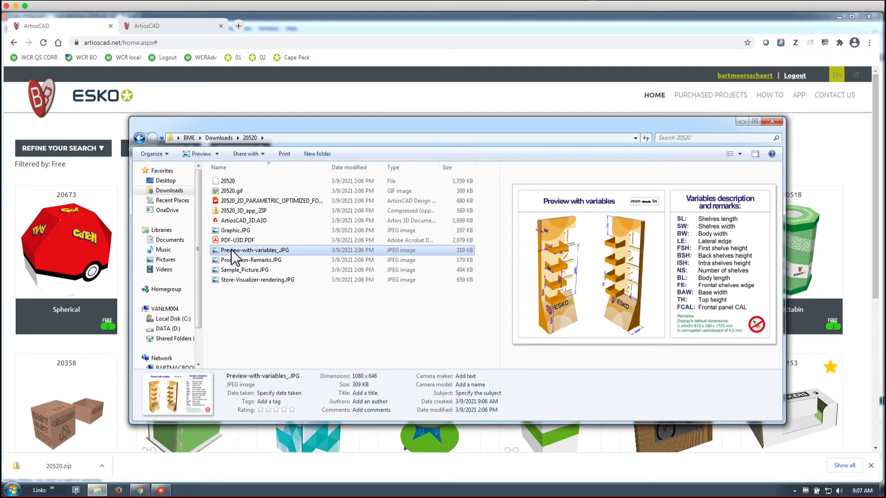
{"action": "double_click", "coordinate": [231, 250]}
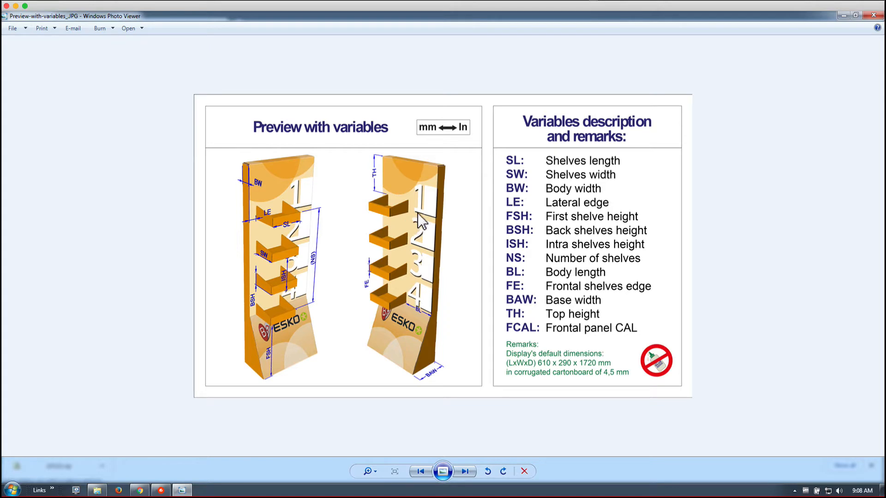
{"action": "left_click", "coordinate": [873, 16]}
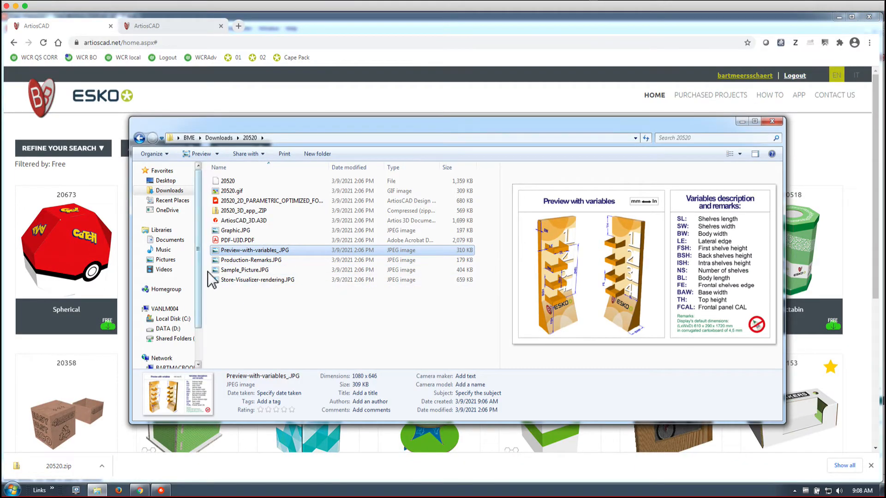
Step: View Production-Remarks.JPG at full size and browse on through the sample picture, store rendering and 20520.gif images
{"action": "left_click", "coordinate": [219, 262]}
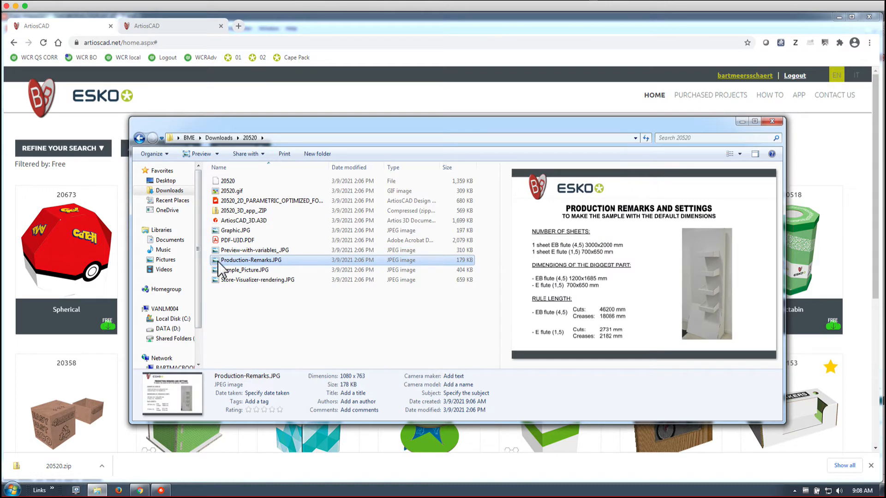
{"action": "double_click", "coordinate": [218, 262]}
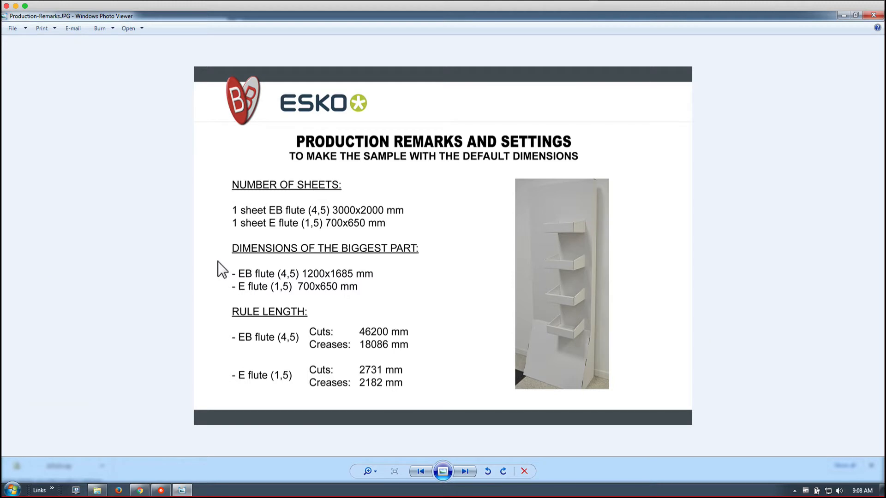
{"action": "left_click", "coordinate": [464, 472]}
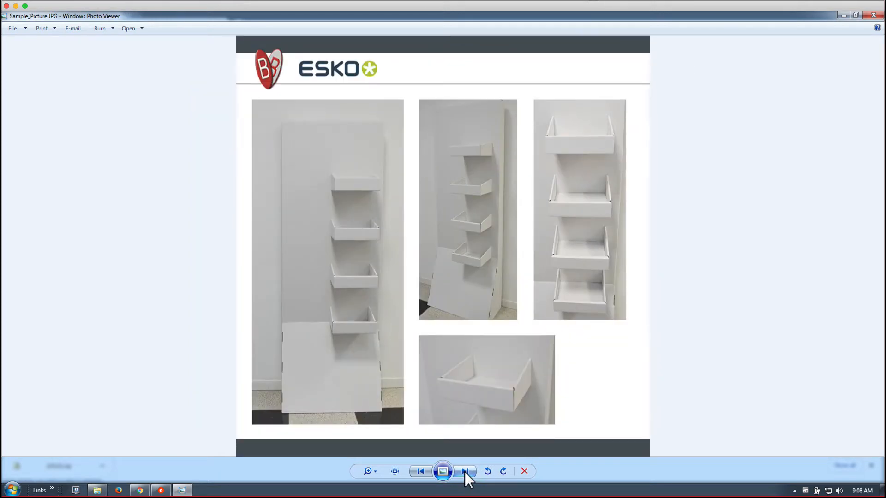
{"action": "left_click", "coordinate": [464, 472]}
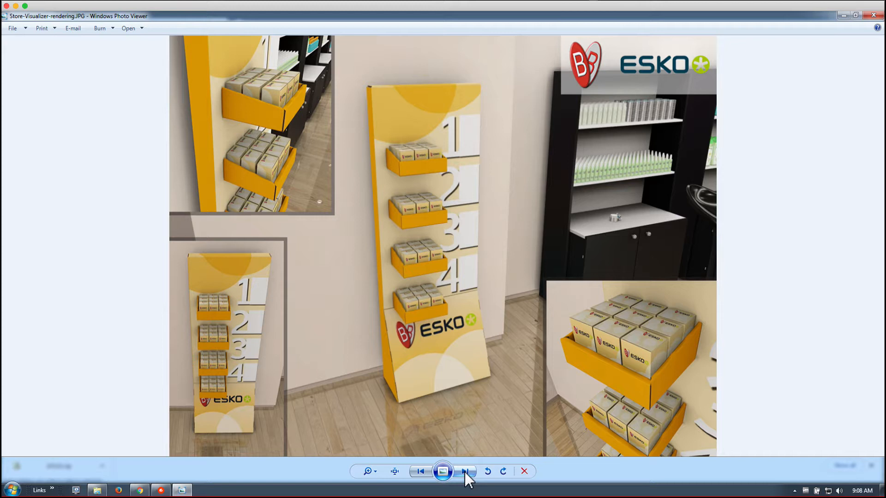
{"action": "left_click", "coordinate": [464, 472]}
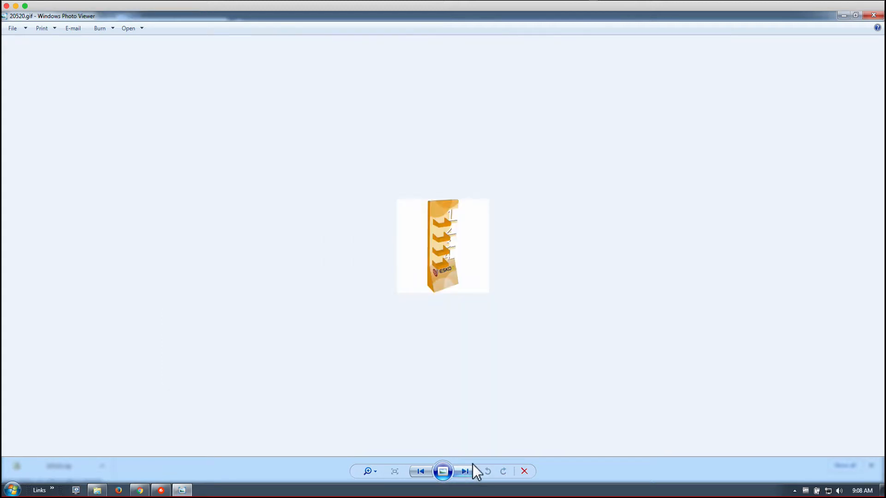
{"action": "left_click", "coordinate": [872, 16]}
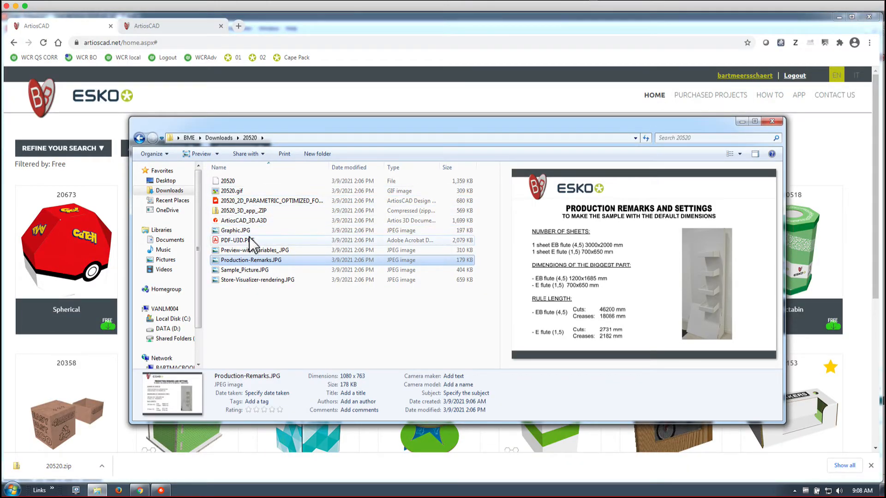
Step: Inspect the parametric ARD and ArtiosCAD_3D.A3D files, widening the Name column to show the full file names
{"action": "left_click", "coordinate": [244, 202]}
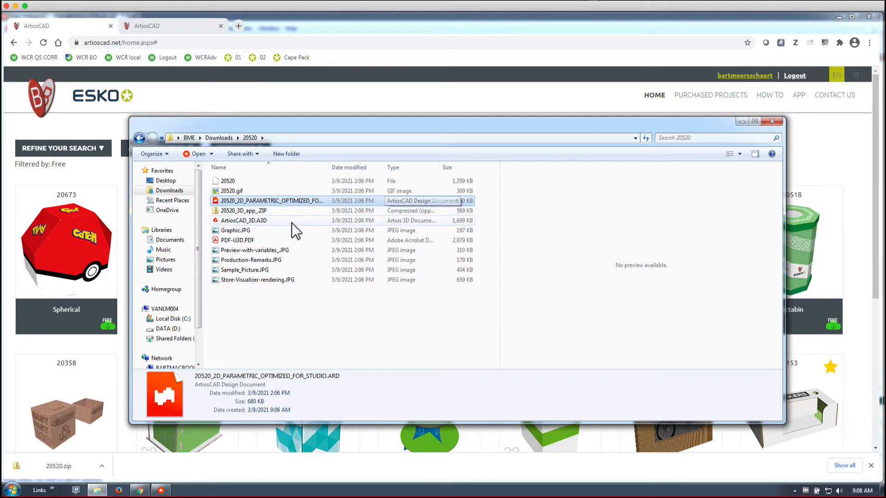
{"action": "left_click", "coordinate": [248, 222]}
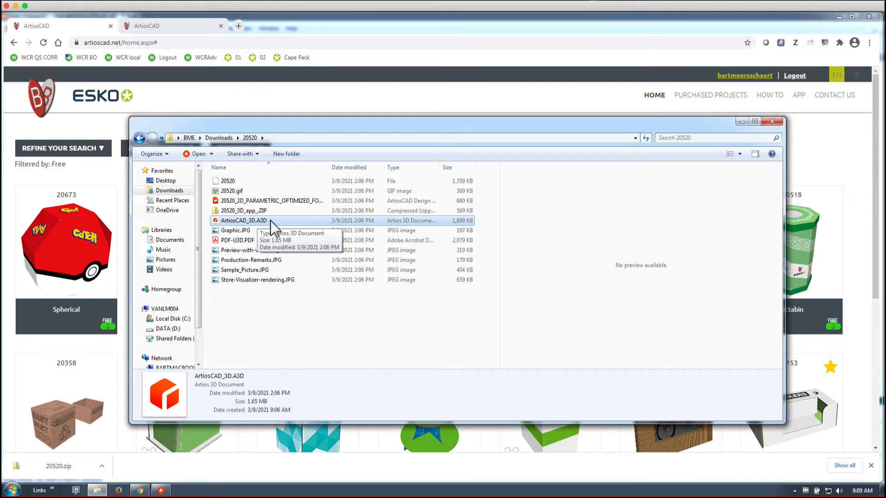
{"action": "left_click_drag", "start_coordinate": [330, 166], "coordinate": [371, 167]}
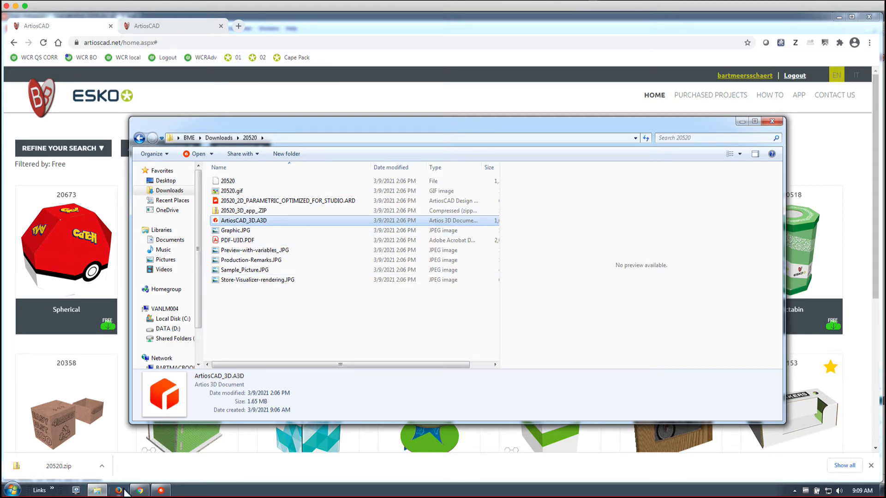
Step: Switch to ArtiosCAD and open 20520_2D_PARAMETRIC_OPTIMIZED_FOR_STUDIO.ARD from Downloads\20520 without adding any database entities
{"action": "left_click", "coordinate": [160, 491]}
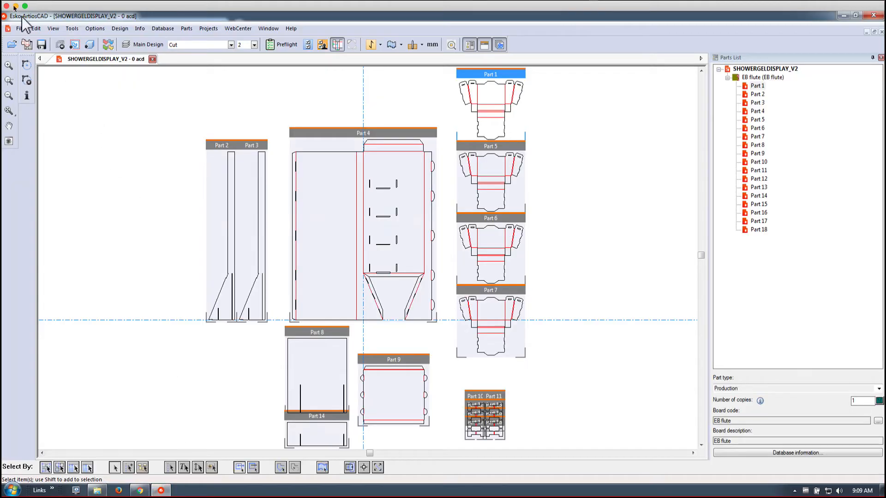
{"action": "left_click", "coordinate": [22, 28]}
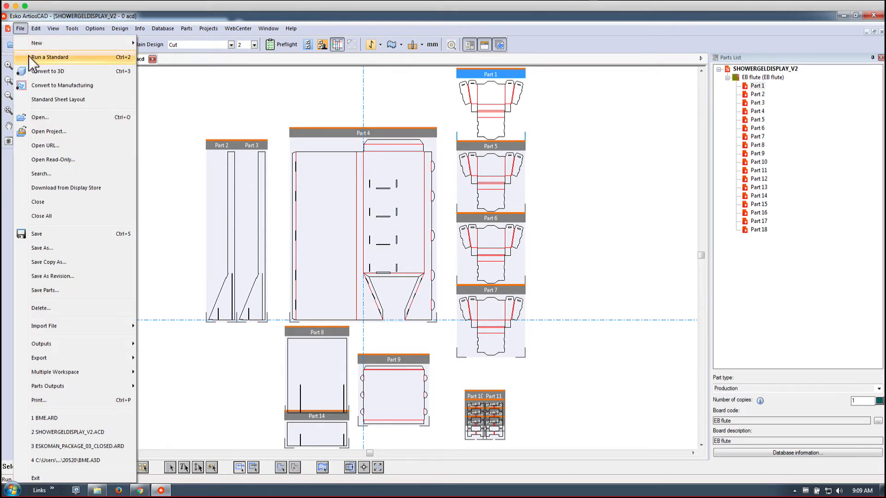
{"action": "left_click", "coordinate": [37, 117]}
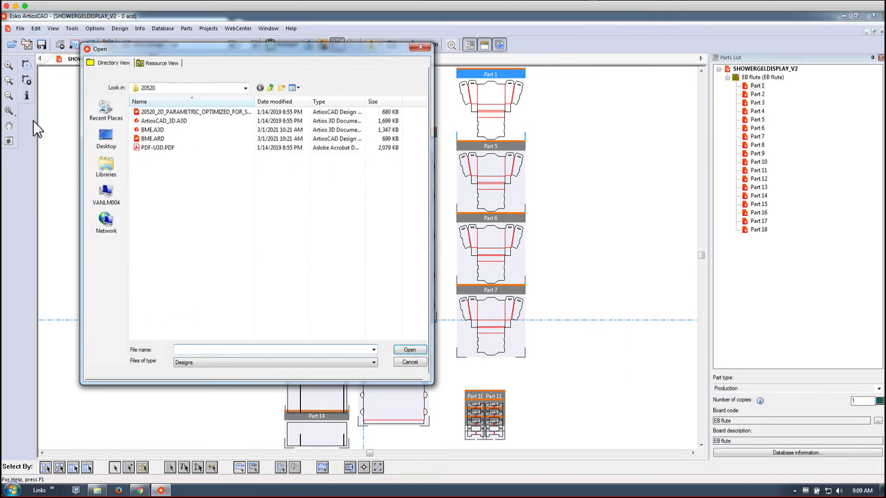
{"action": "left_click", "coordinate": [245, 88]}
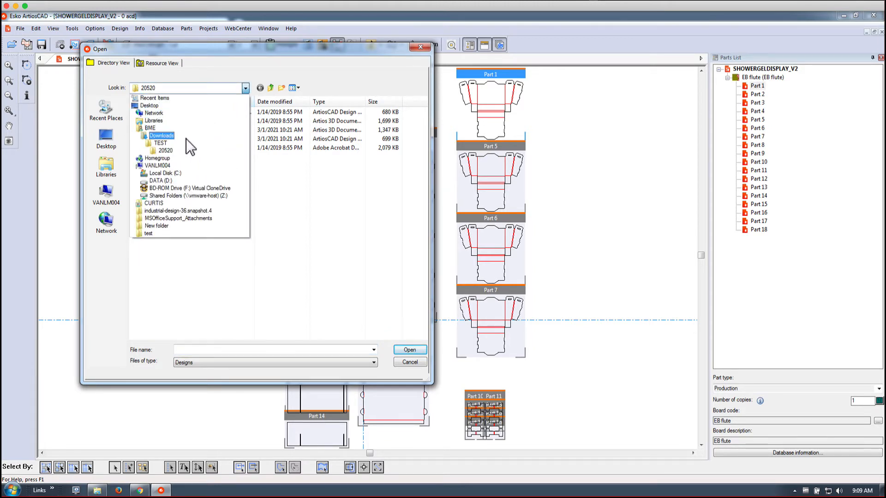
{"action": "left_click", "coordinate": [186, 135]}
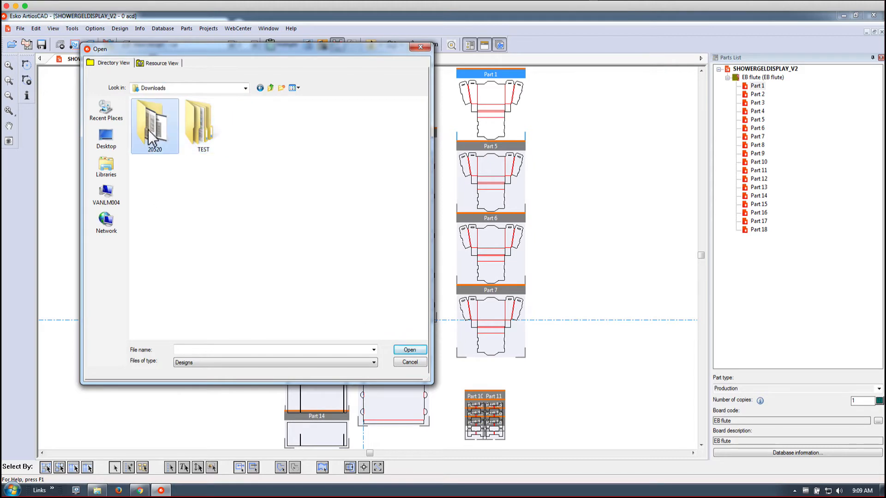
{"action": "double_click", "coordinate": [148, 129]}
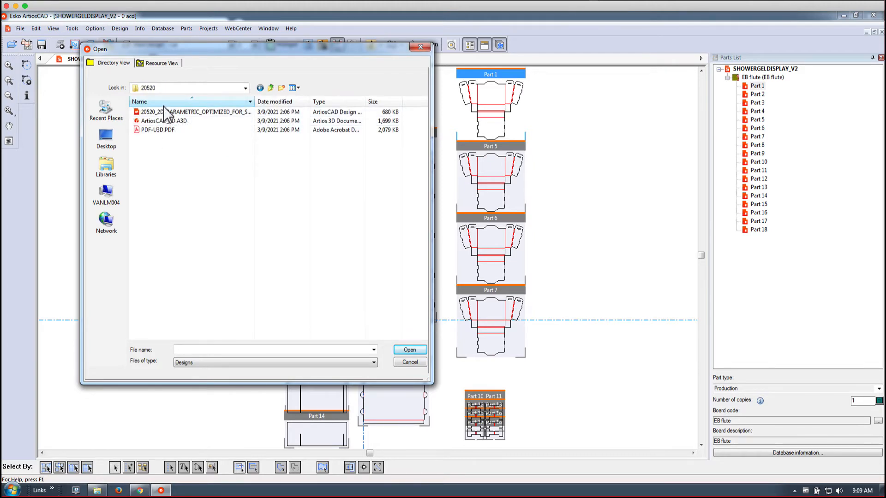
{"action": "left_click", "coordinate": [159, 115]}
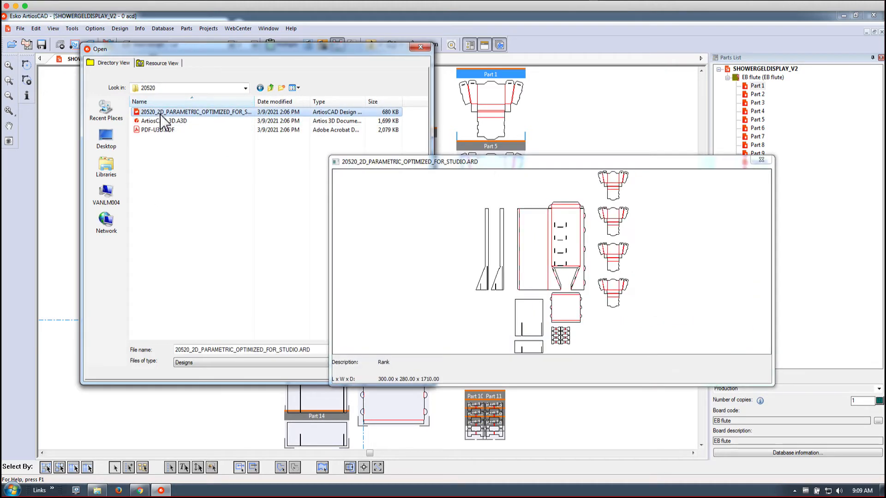
{"action": "double_click", "coordinate": [191, 113]}
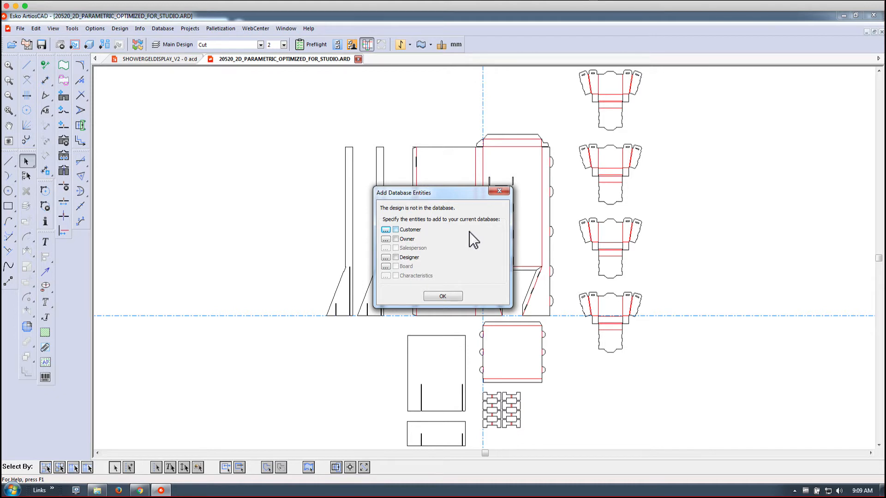
{"action": "left_click", "coordinate": [452, 297]}
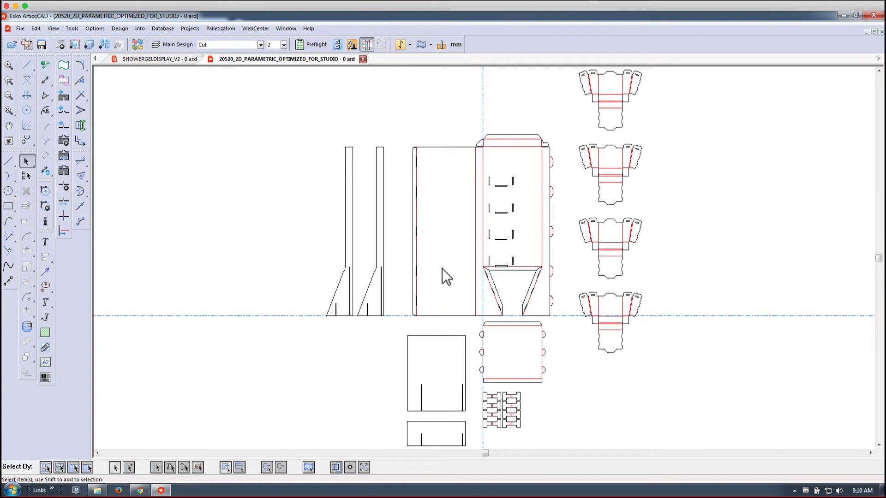
Step: Examine the separate parts by selecting the large body panel and the two uppermost shelf blanks, and clear the selection
{"action": "left_click_drag", "start_coordinate": [402, 112], "coordinate": [558, 320]}
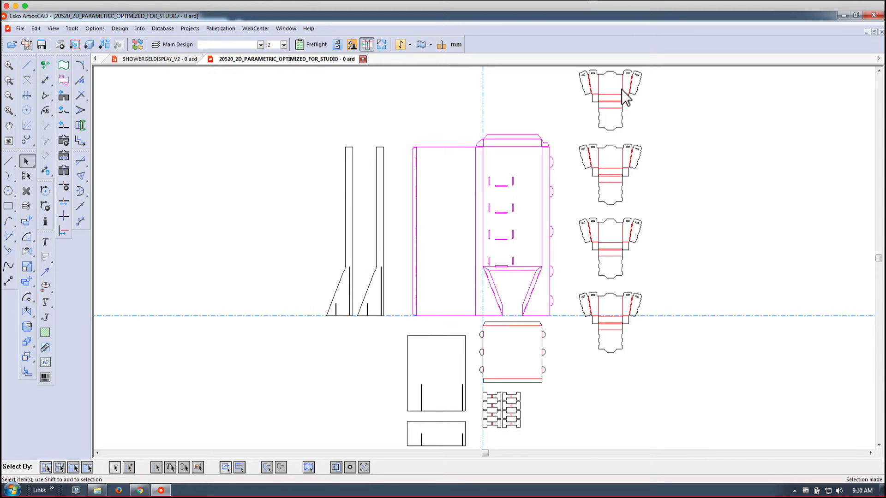
{"action": "left_click_drag", "start_coordinate": [662, 73], "coordinate": [558, 127]}
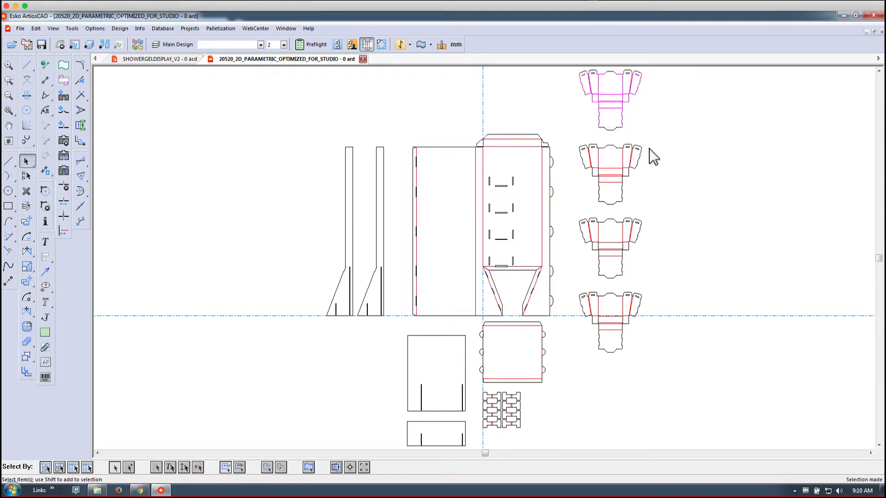
{"action": "left_click_drag", "start_coordinate": [653, 127], "coordinate": [578, 203]}
{"action": "left_click", "coordinate": [662, 198]}
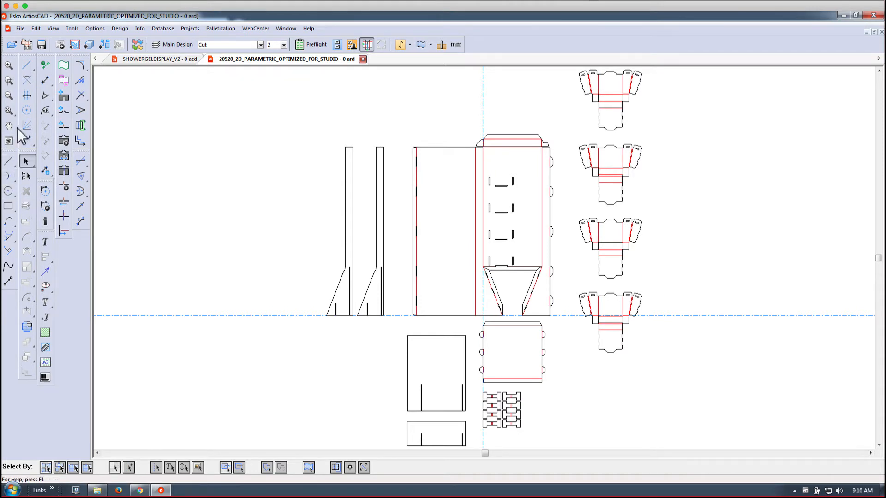
Step: Save the design as a new ARD copy in the 20520 folder, prefixing its file name with the designer's first name and an underscore
{"action": "left_click", "coordinate": [20, 29]}
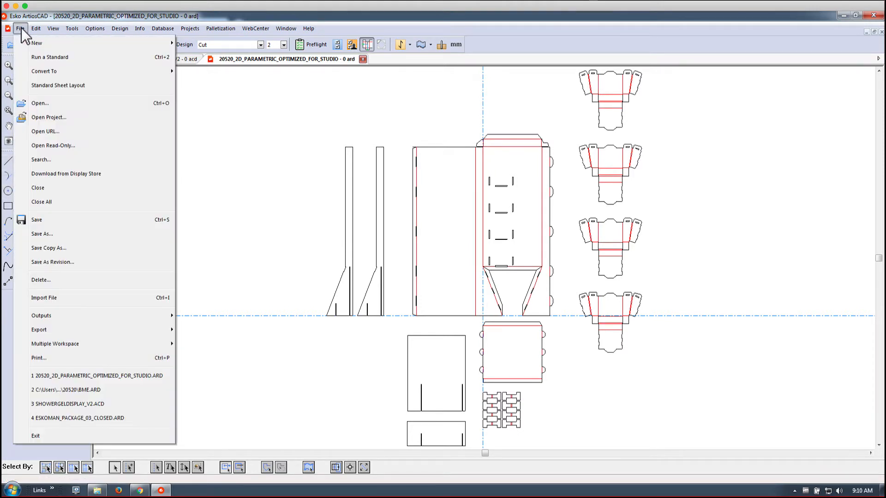
{"action": "left_click", "coordinate": [59, 233]}
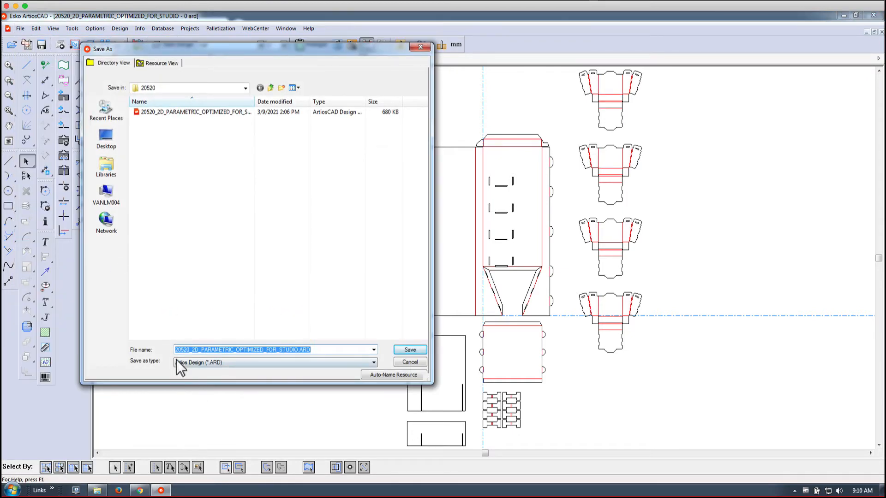
{"action": "left_click", "coordinate": [177, 350]}
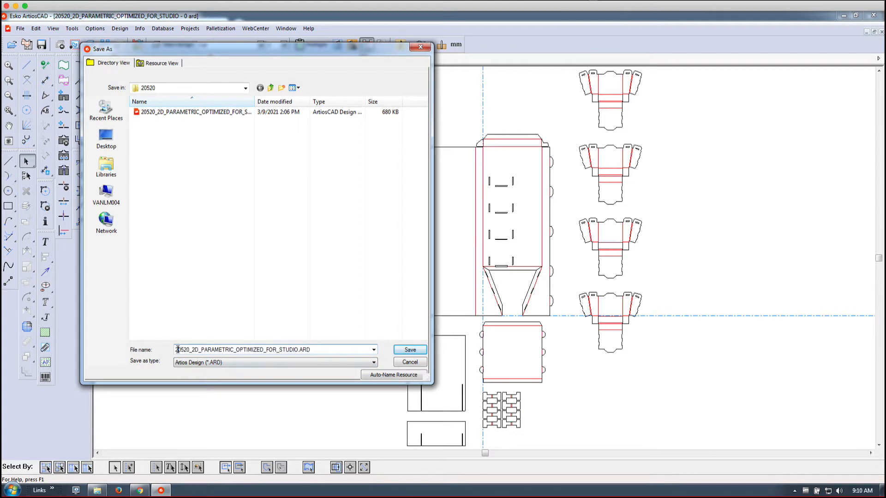
{"action": "type", "text": "BME"}
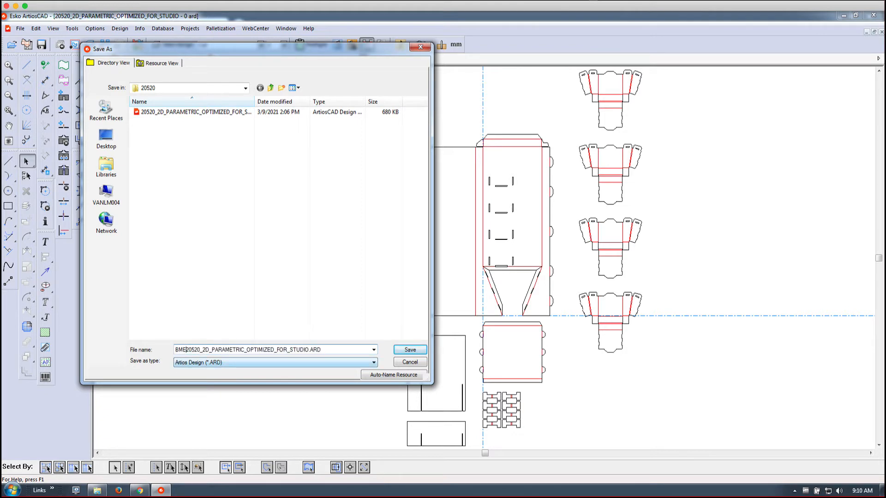
{"action": "key", "text": "BackSpace"}
{"action": "key", "text": "BackSpace"}
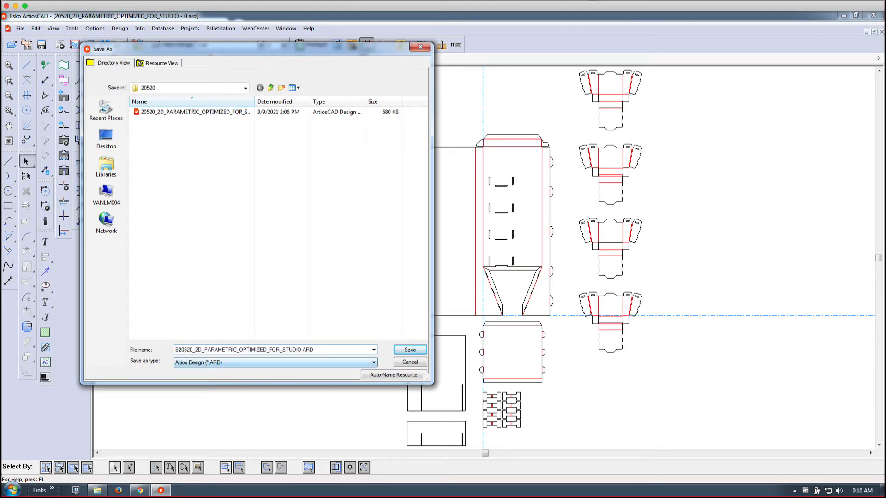
{"action": "type", "text": "ART_"}
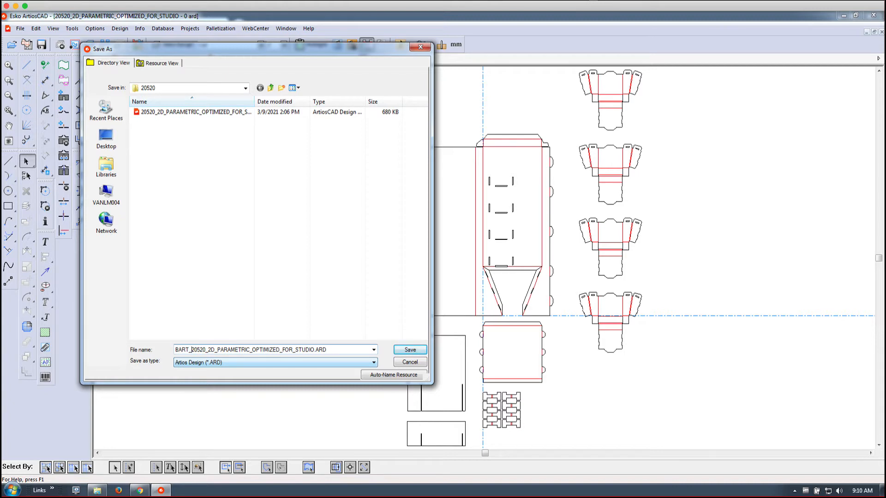
{"action": "left_click", "coordinate": [410, 350]}
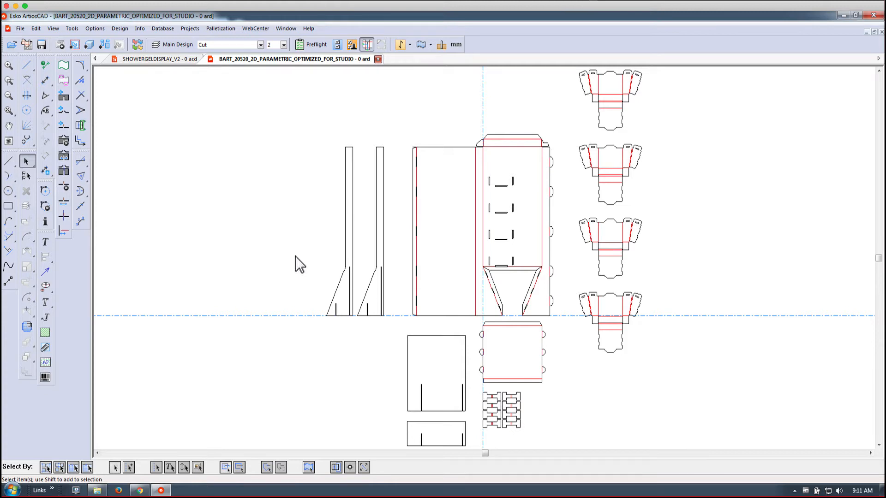
Step: Switch to Adobe Illustrator and create a blank Letter document of 8.5 x 11 in
{"action": "key", "text": "super+Tab"}
{"action": "key", "text": "super+Tab"}
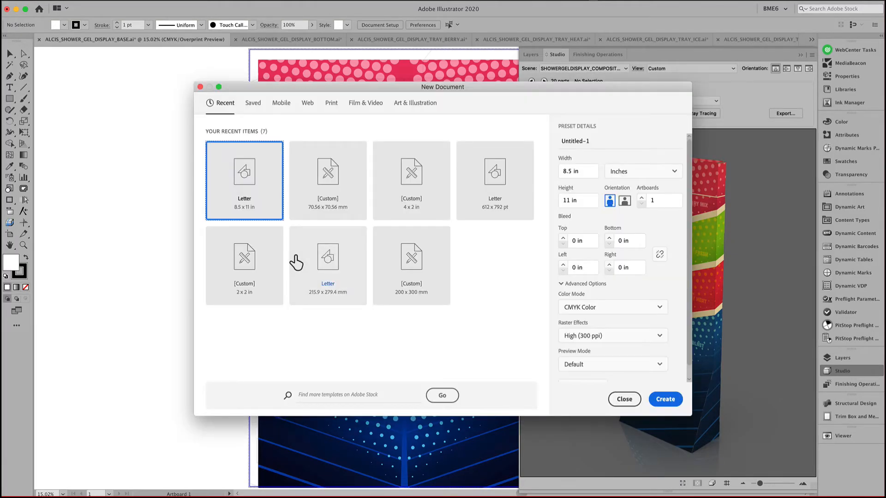
{"action": "key", "text": "Escape"}
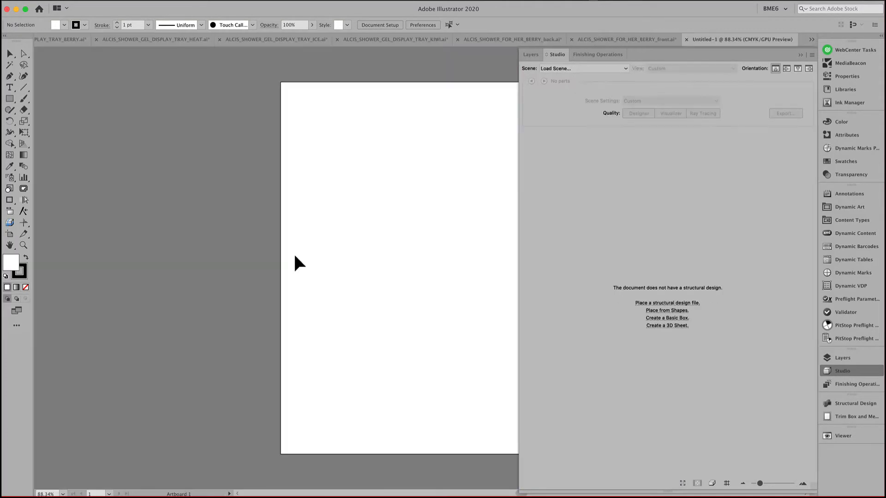
{"action": "left_click", "coordinate": [636, 304]}
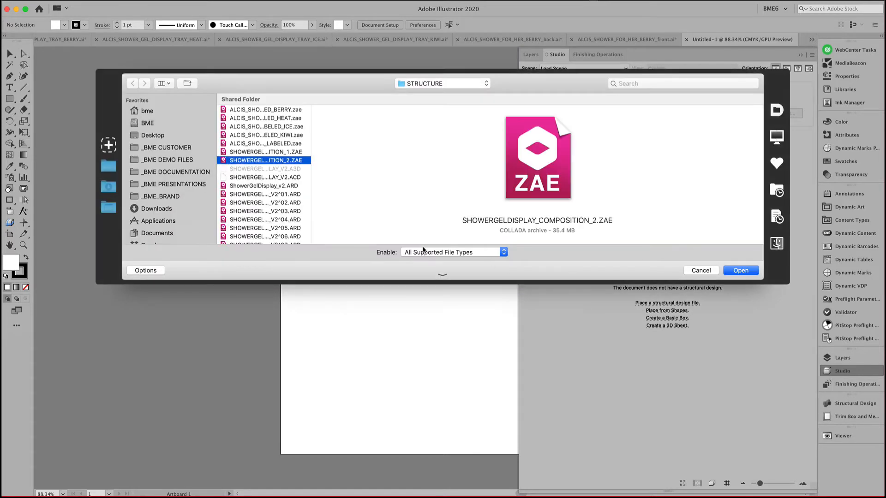
{"action": "scroll", "coordinate": [175, 187], "scroll_direction": "down", "scroll_amount": 5}
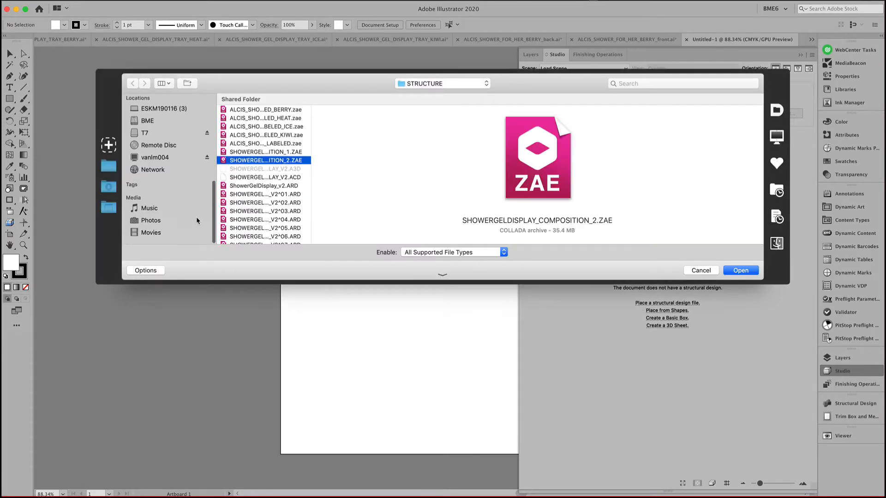
{"action": "left_click", "coordinate": [155, 164]}
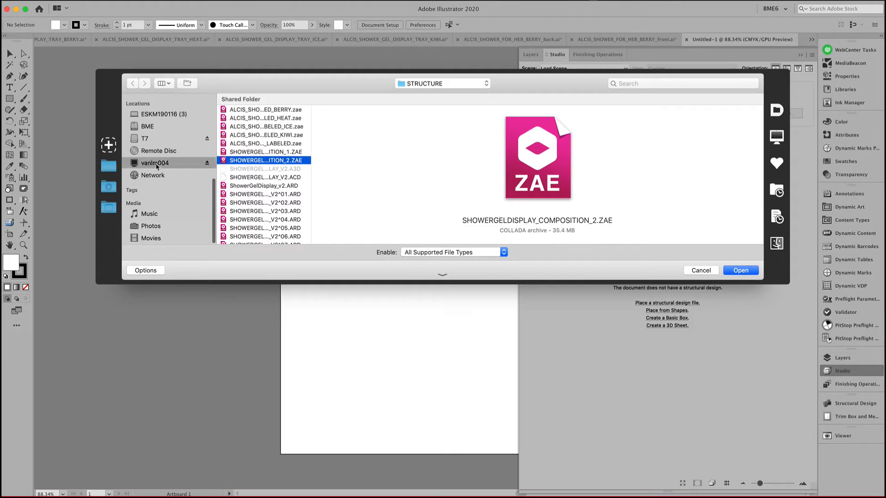
{"action": "left_click", "coordinate": [159, 115]}
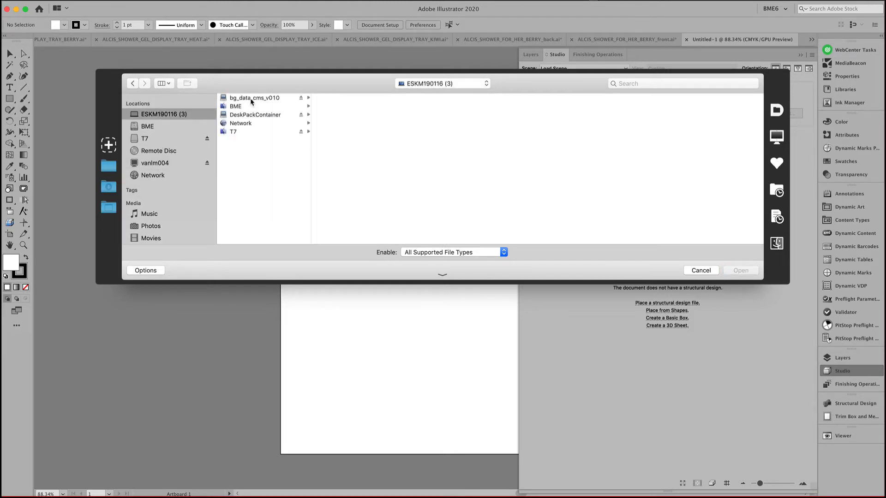
{"action": "left_click", "coordinate": [240, 124]}
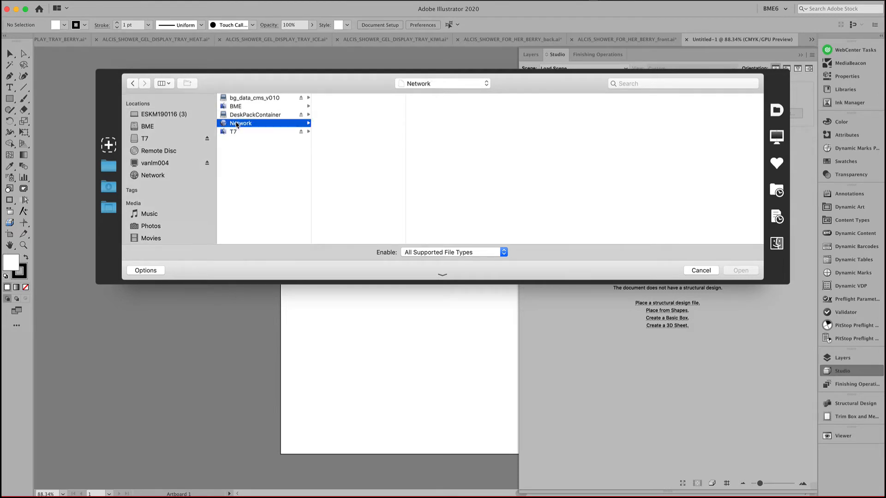
{"action": "left_click", "coordinate": [164, 115]}
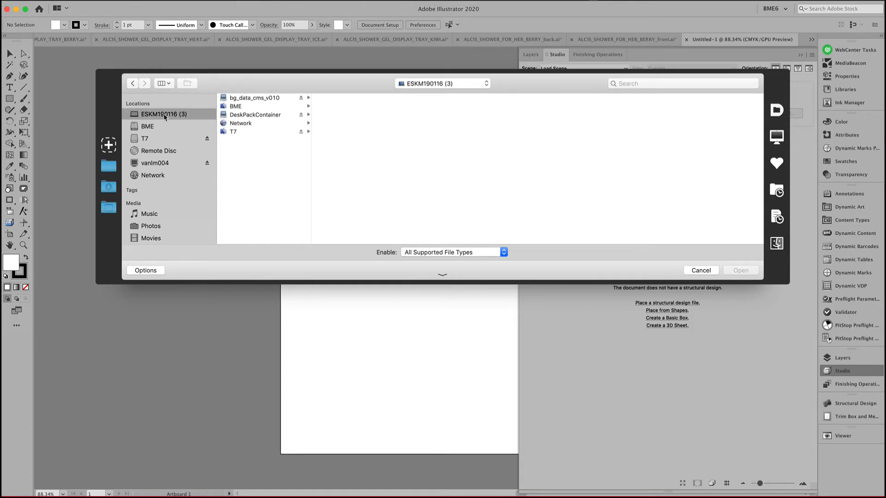
{"action": "scroll", "coordinate": [176, 139], "scroll_direction": "up", "scroll_amount": 3}
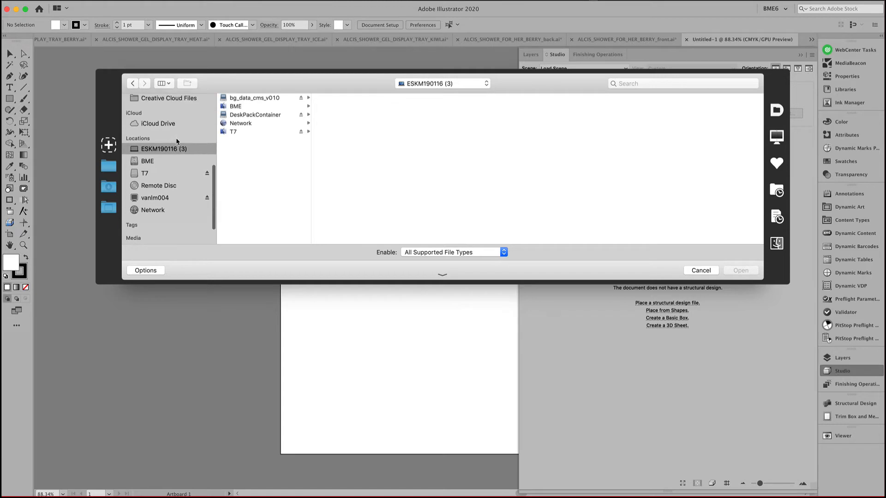
{"action": "left_click", "coordinate": [155, 199]}
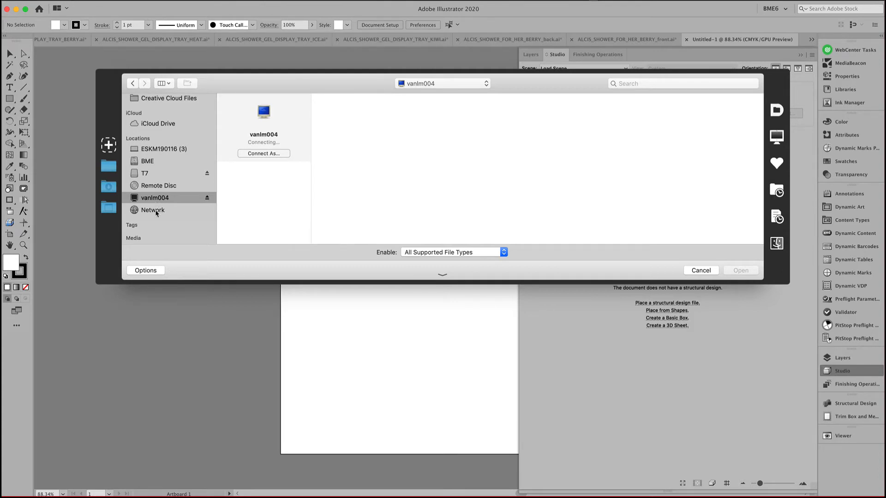
{"action": "left_click", "coordinate": [157, 212]}
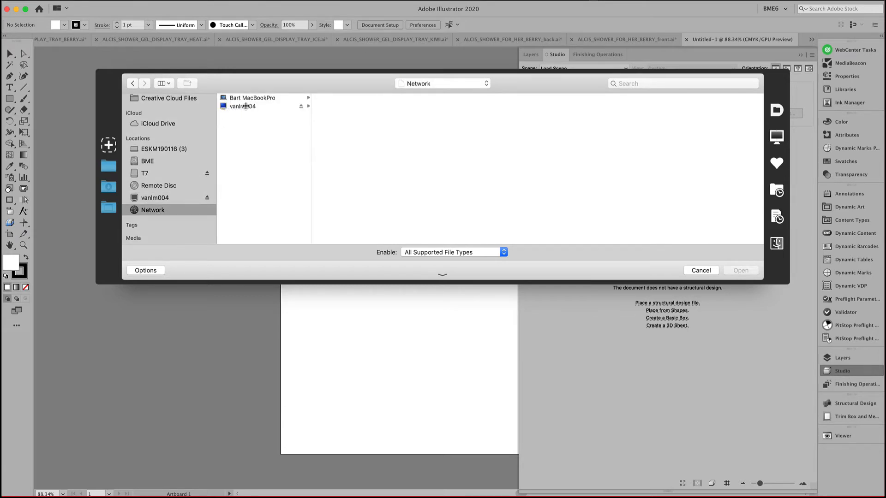
{"action": "left_click", "coordinate": [246, 106]}
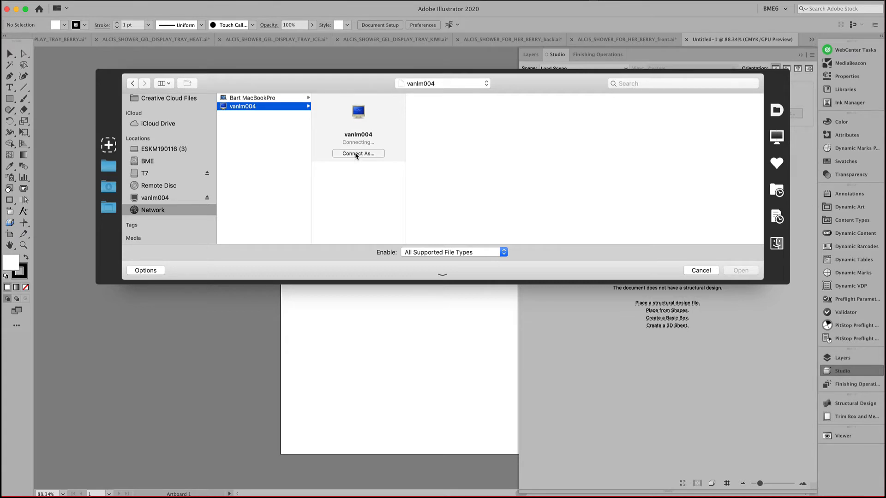
{"action": "left_click", "coordinate": [356, 154]}
{"action": "left_click", "coordinate": [153, 150]}
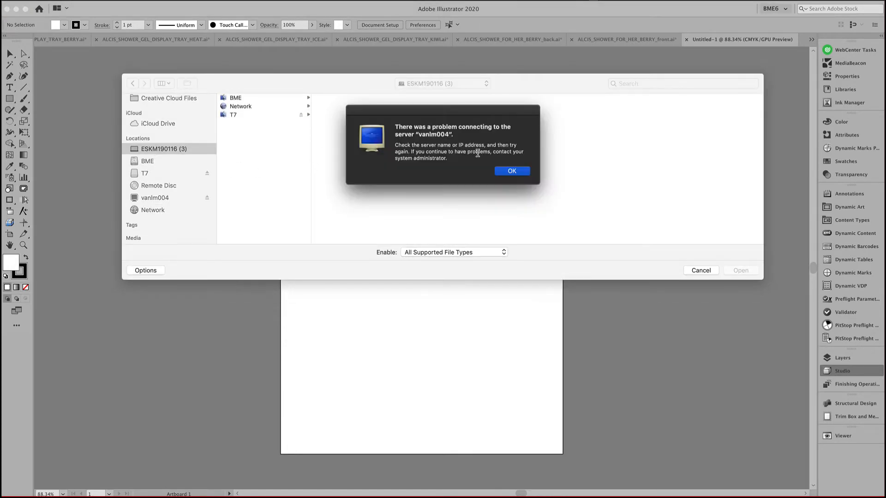
{"action": "left_click", "coordinate": [508, 172]}
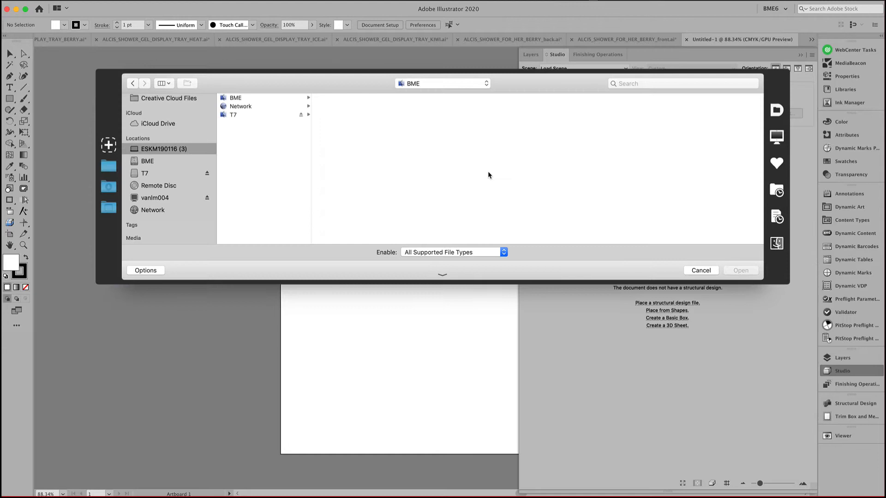
{"action": "left_click", "coordinate": [244, 107]}
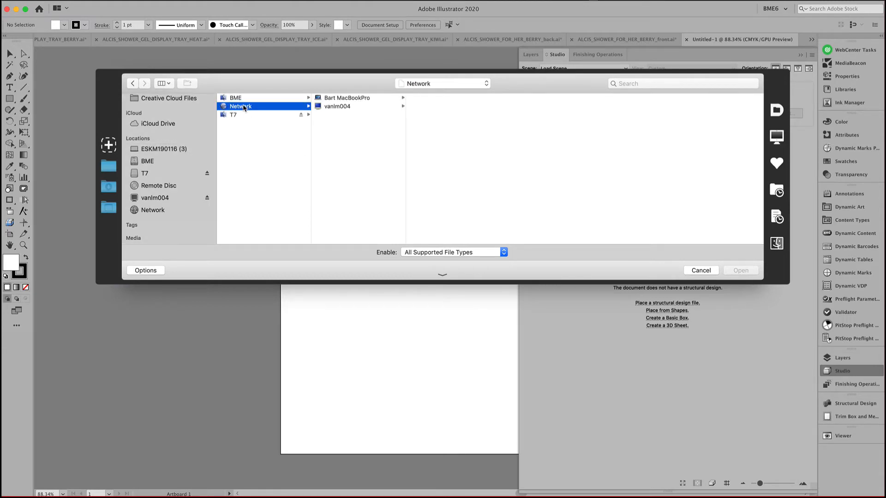
{"action": "left_click", "coordinate": [342, 109]}
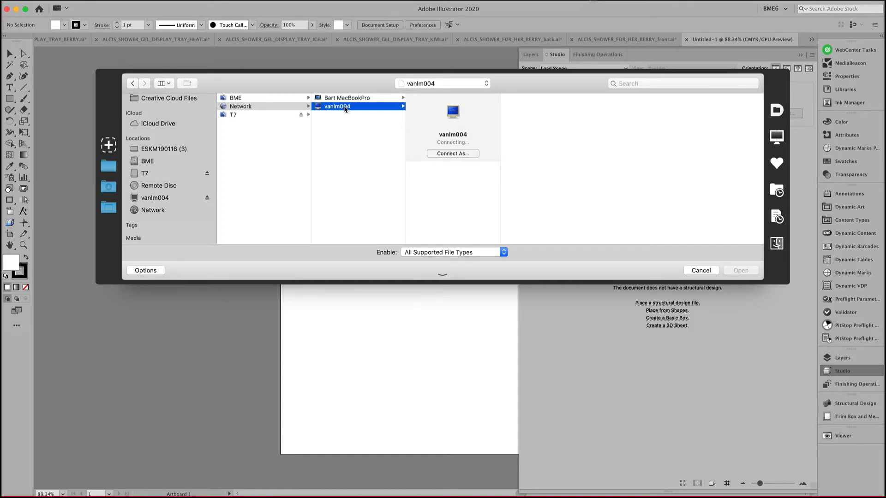
{"action": "left_click", "coordinate": [703, 271]}
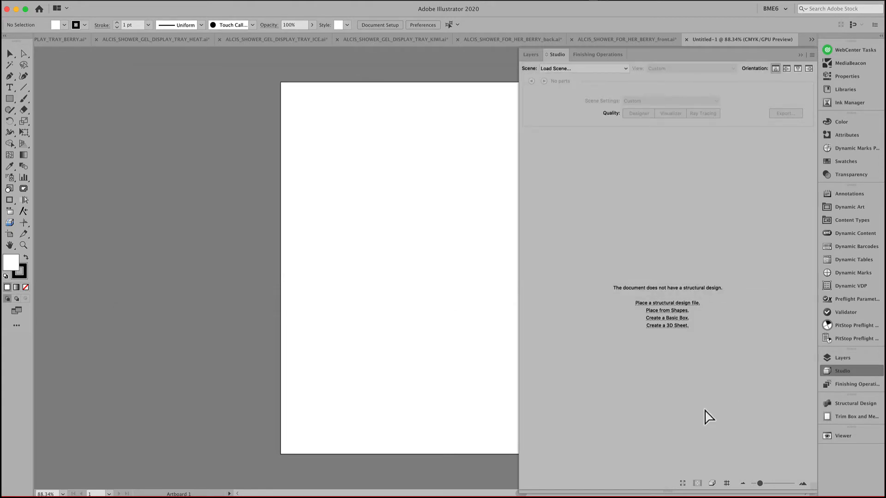
Step: Switch to Finder, show the desktop, and start connecting to the favorite server smb://vanlm004/c$
{"action": "key", "text": "super+Tab"}
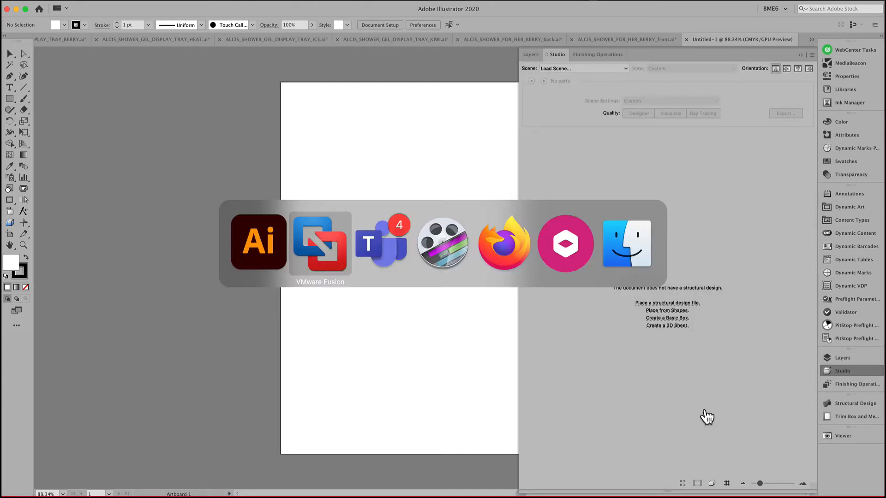
{"action": "key", "text": "super+Tab"}
{"action": "key", "text": "super+Tab"}
{"action": "key", "text": "super+Tab"}
{"action": "key", "text": "super+Tab"}
{"action": "key", "text": "super+Tab"}
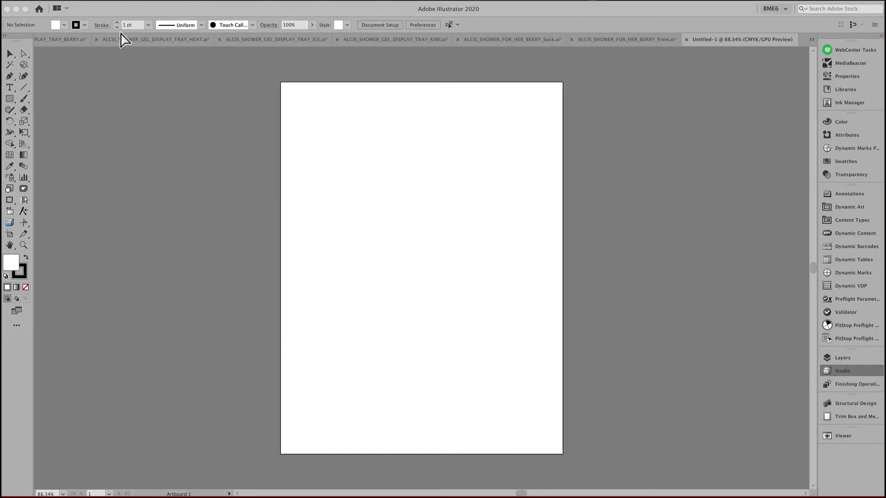
{"action": "left_click", "coordinate": [147, 4]}
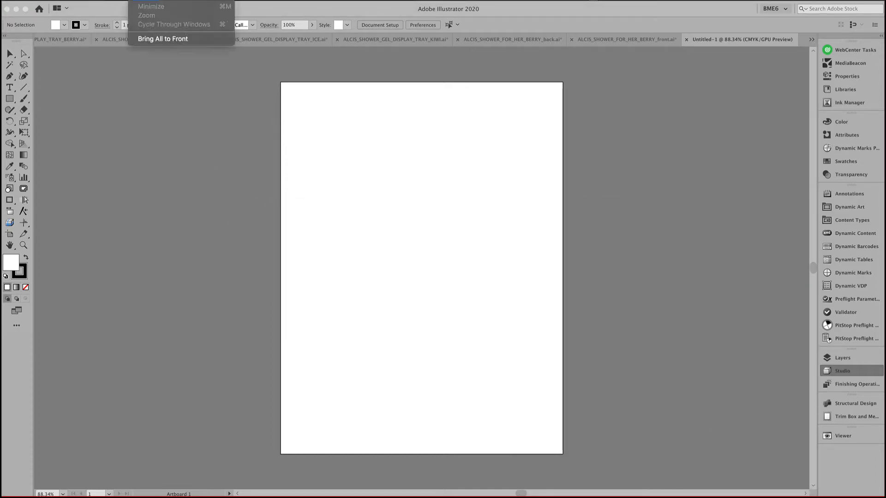
{"action": "left_click", "coordinate": [153, 38]}
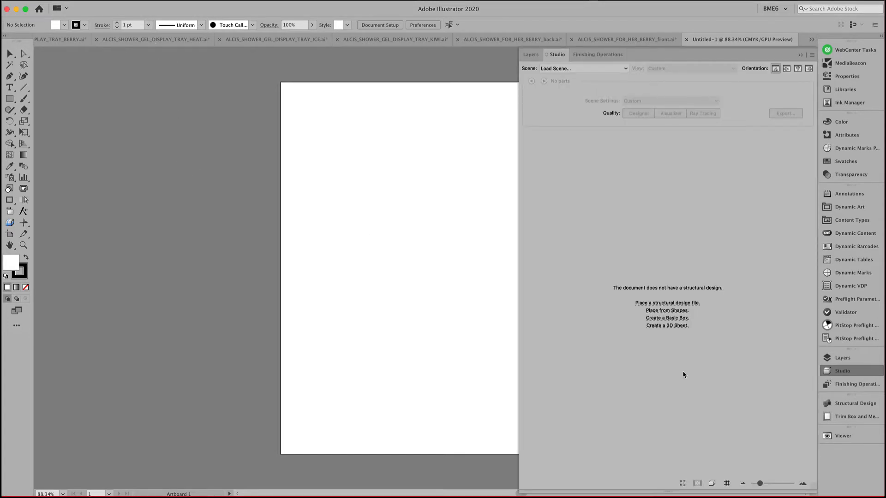
{"action": "key", "text": "F11"}
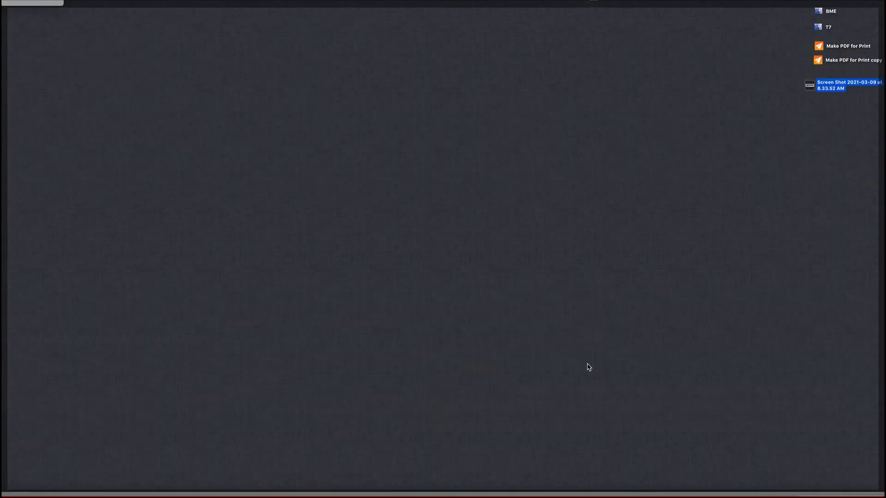
{"action": "key", "text": "super+k"}
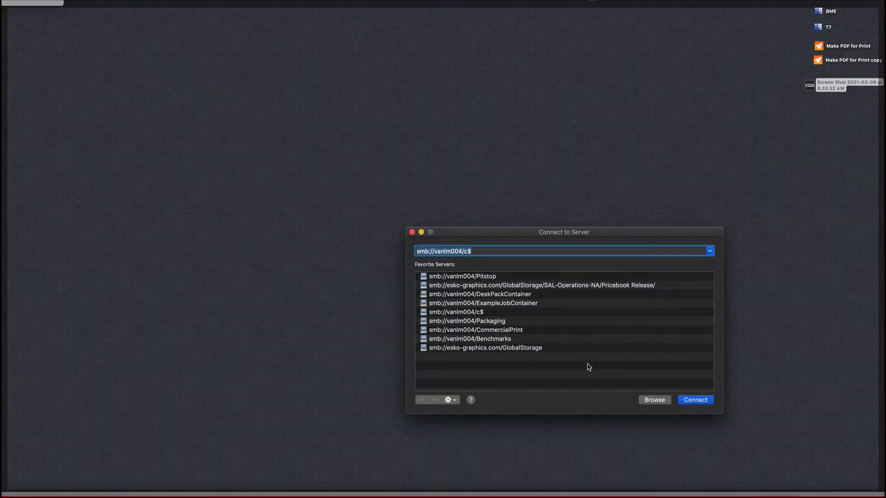
{"action": "double_click", "coordinate": [502, 313]}
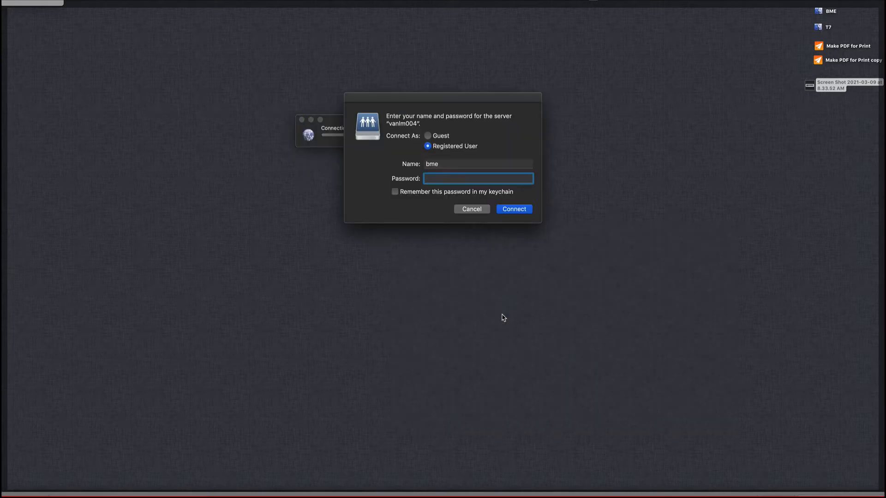
Step: Sign in to the vanlm004 server as a registered user with the system account name and the account password
{"action": "double_click", "coordinate": [478, 163]}
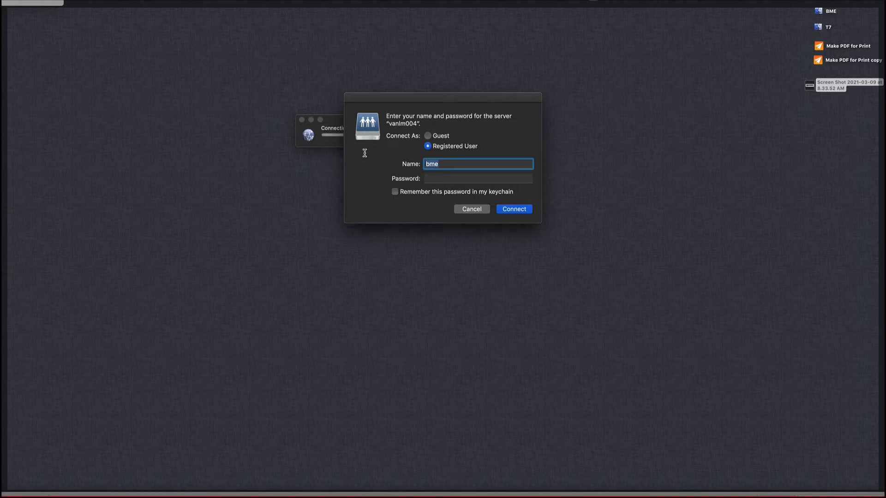
{"action": "type", "text": "Bgsystem"}
{"action": "key", "text": "Tab"}
{"action": "type", "text": "*********"}
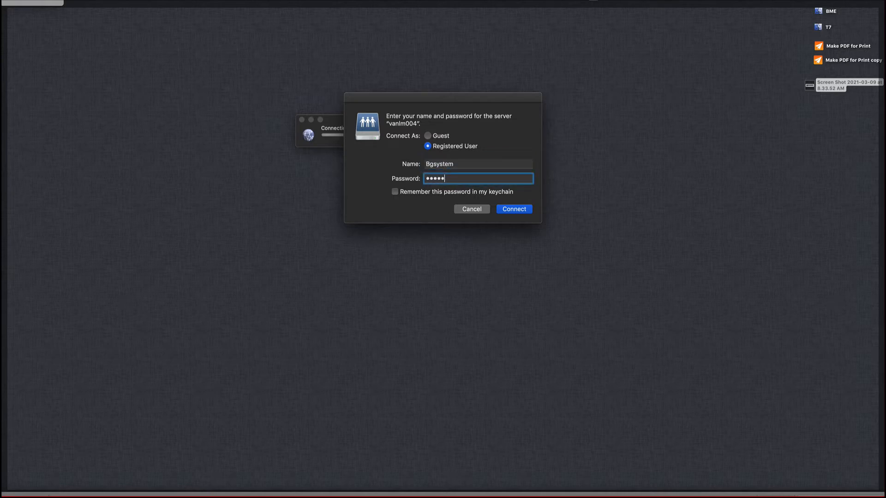
{"action": "key", "text": "Return"}
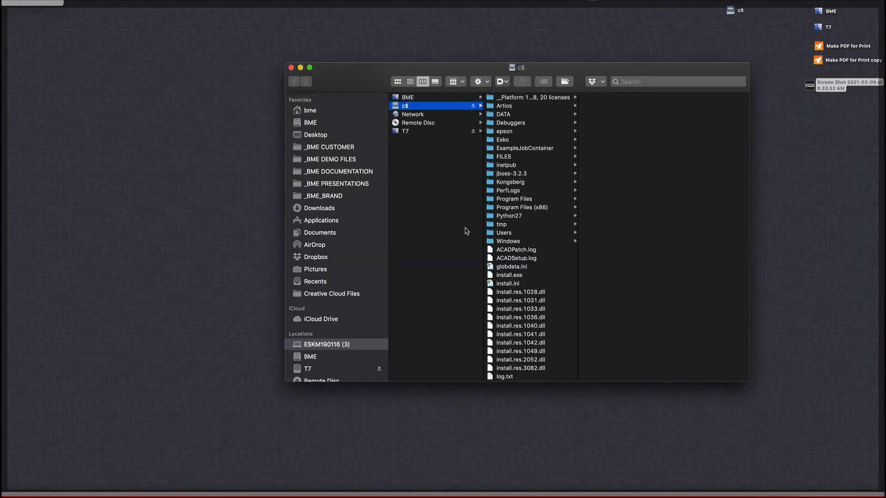
Step: Examine the contents of the Users/BME/Downloads/20520 folder on the mounted c$ share
{"action": "left_click", "coordinate": [502, 235]}
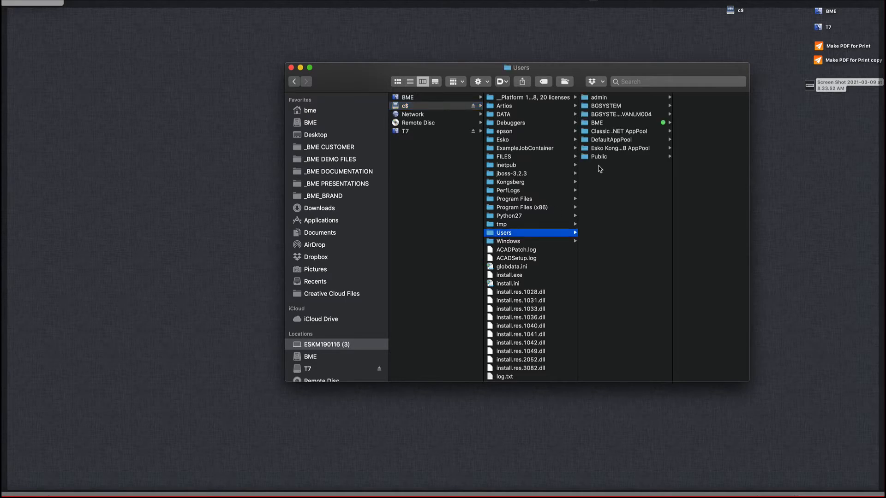
{"action": "left_click", "coordinate": [613, 124]}
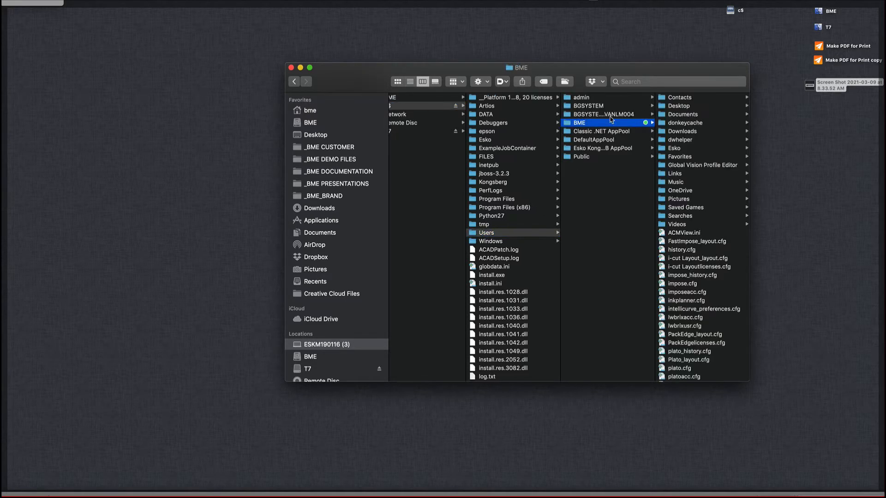
{"action": "left_click_drag", "start_coordinate": [613, 74], "coordinate": [503, 86]}
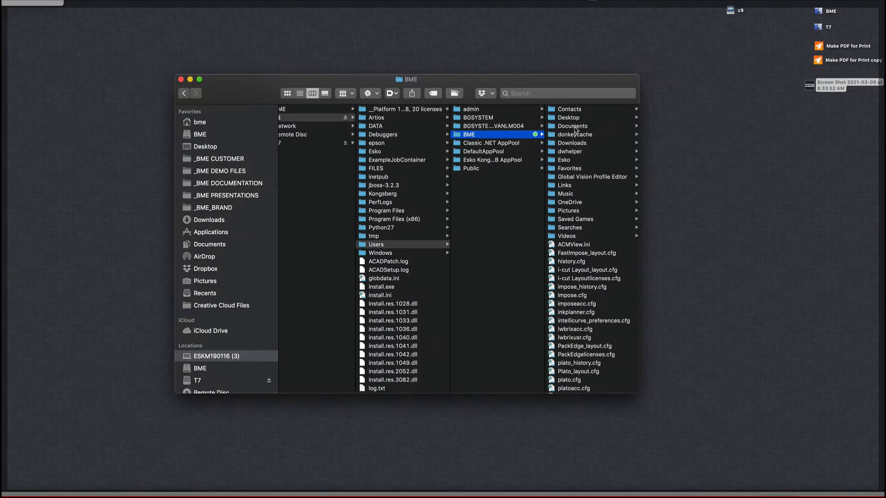
{"action": "left_click", "coordinate": [568, 145]}
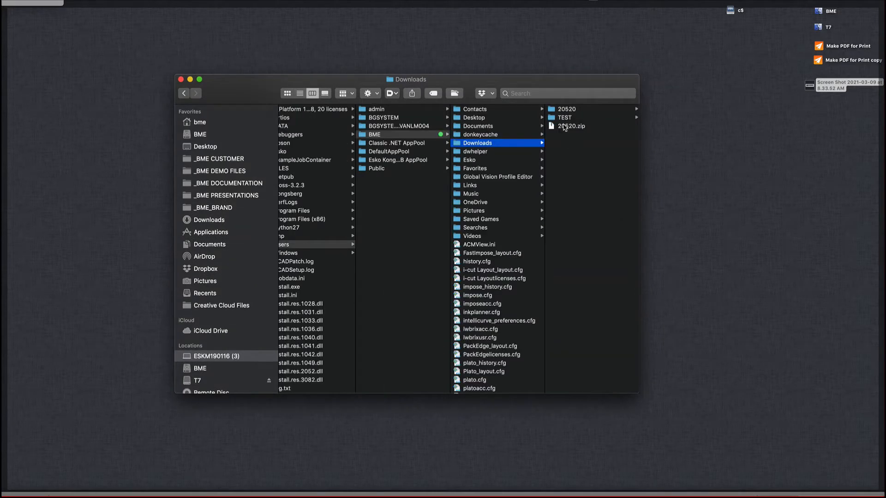
{"action": "left_click", "coordinate": [565, 119]}
{"action": "left_click", "coordinate": [492, 110]}
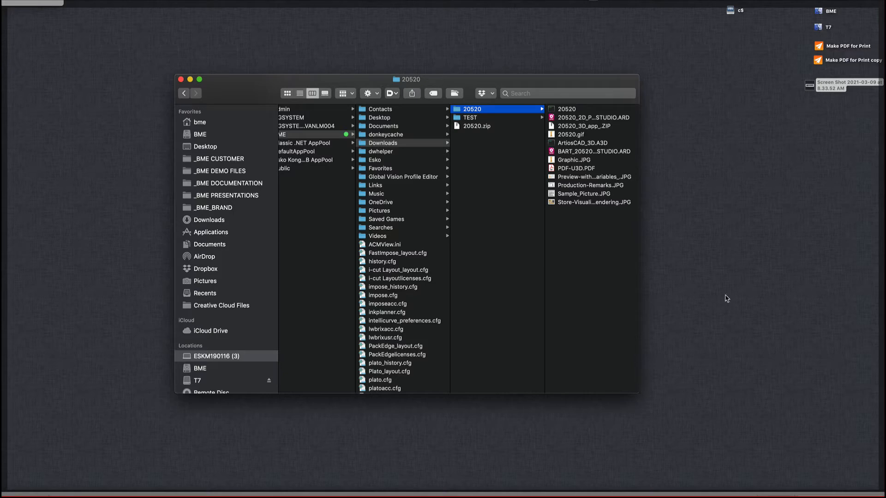
Step: Switch to Illustrator, start placing a structural design file in Studio, and browse to Users/BME/Downloads/20520 on the c$ share
{"action": "key", "text": "super+Tab"}
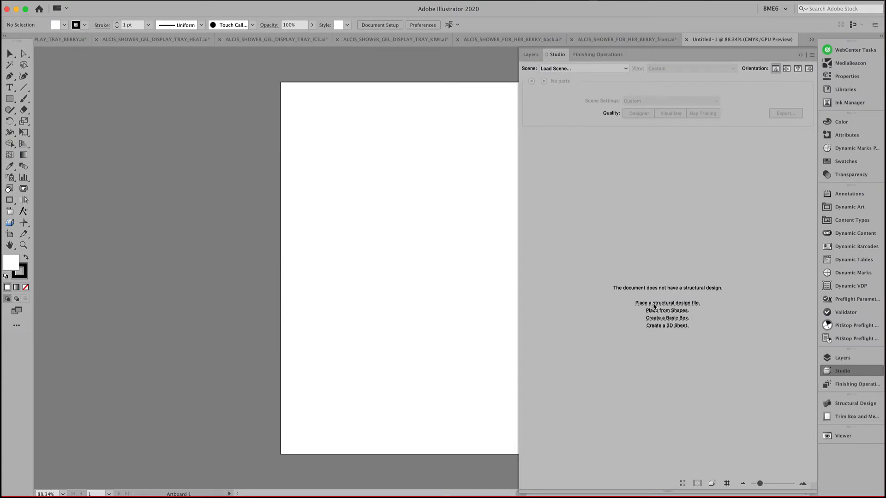
{"action": "left_click", "coordinate": [654, 303]}
{"action": "scroll", "coordinate": [148, 211], "scroll_direction": "down", "scroll_amount": 5}
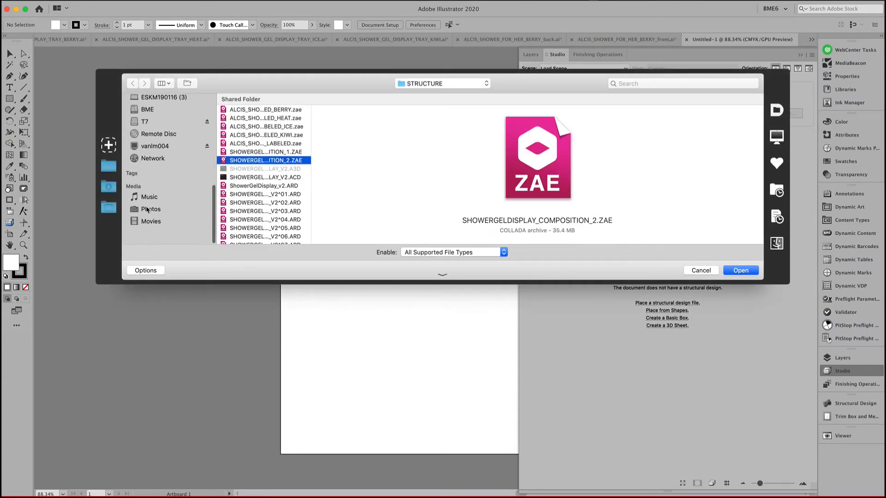
{"action": "scroll", "coordinate": [146, 210], "scroll_direction": "up", "scroll_amount": 3}
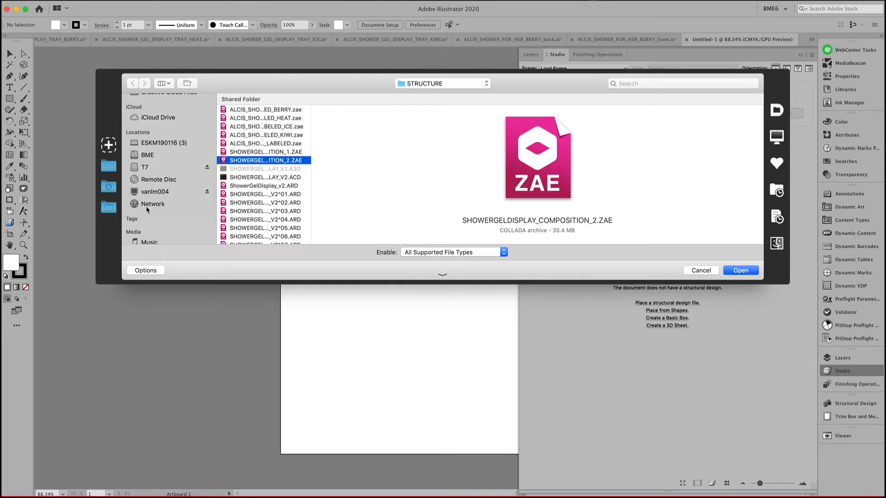
{"action": "left_click", "coordinate": [148, 146]}
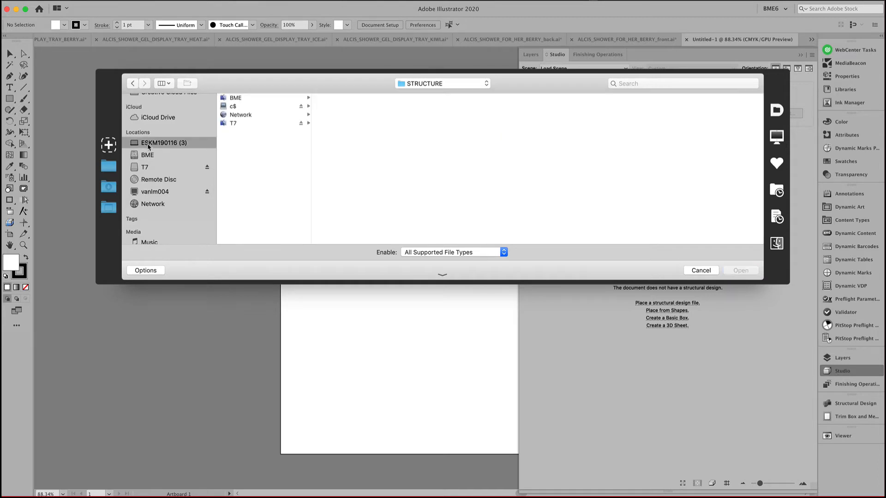
{"action": "left_click", "coordinate": [232, 108]}
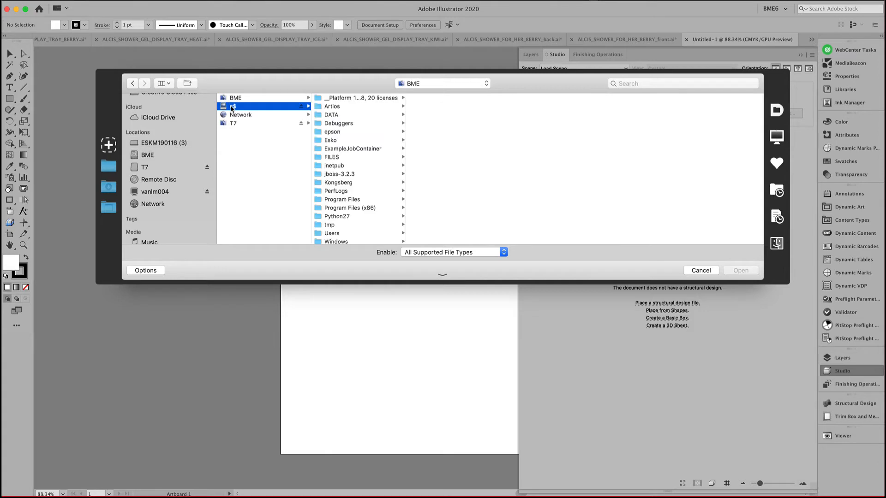
{"action": "left_click", "coordinate": [344, 233]}
{"action": "left_click", "coordinate": [441, 124]}
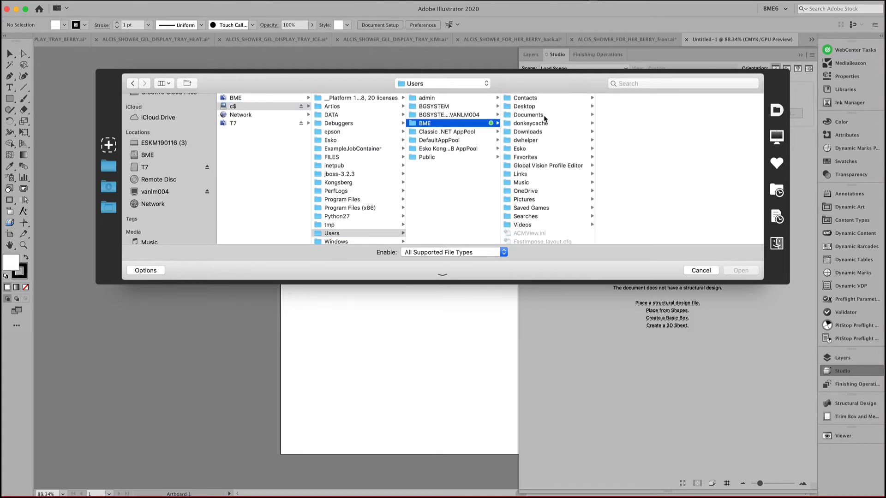
{"action": "left_click", "coordinate": [542, 115]}
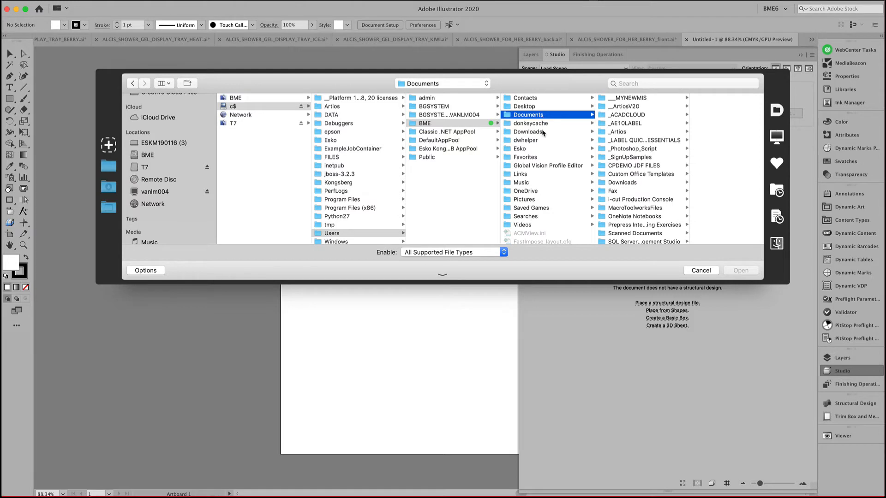
{"action": "left_click", "coordinate": [542, 132]}
{"action": "left_click", "coordinate": [628, 98]}
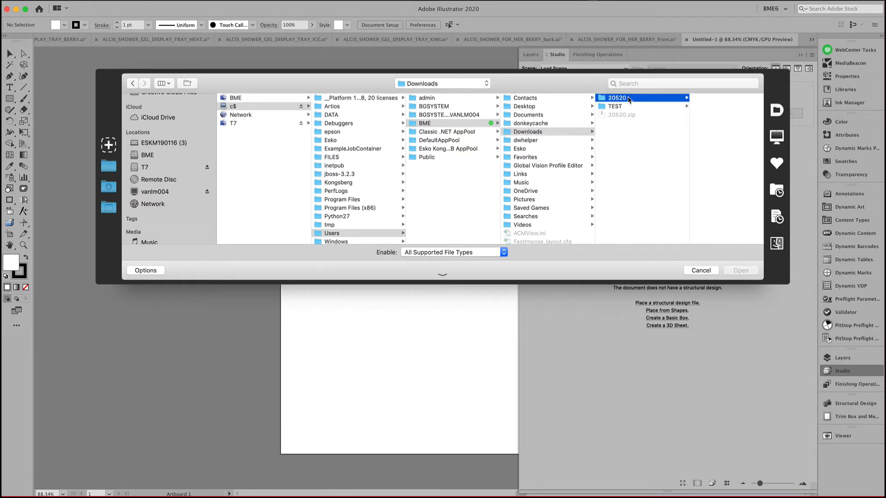
Step: Place the structural design BART_20520_2D_PARAMETRIC_OPTIMIZED_FOR_STUDIO.ARD in the blank document
{"action": "left_click", "coordinate": [718, 107]}
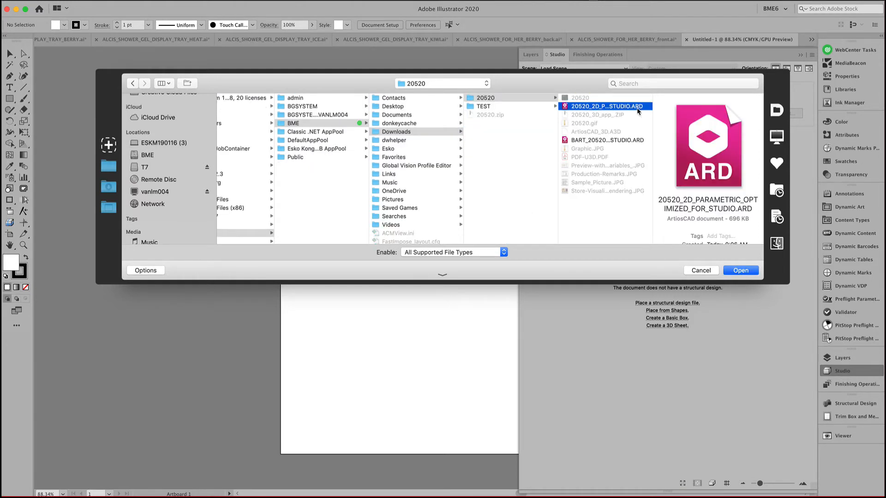
{"action": "left_click", "coordinate": [584, 142]}
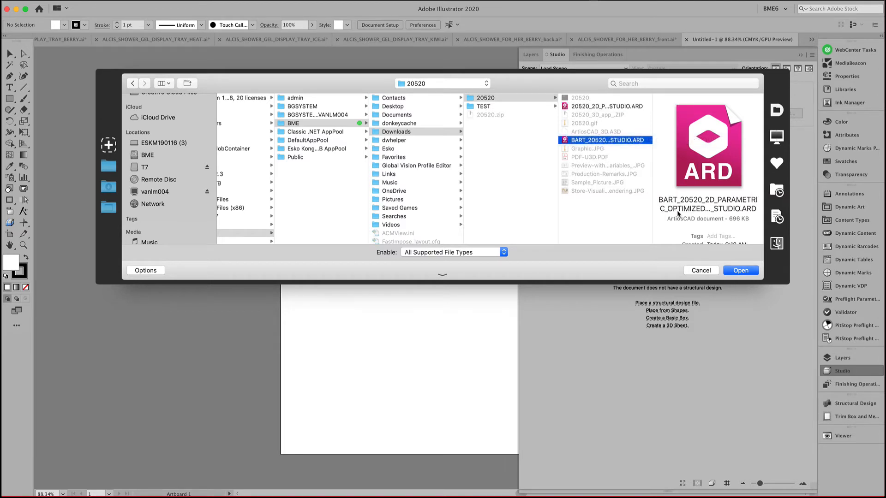
{"action": "left_click", "coordinate": [740, 272]}
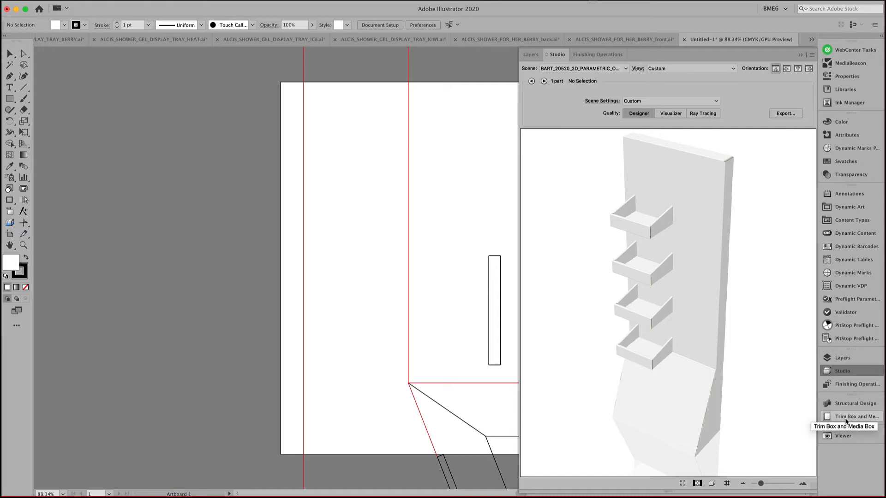
Step: Fit the trim box to the CAD design and fit the artboard to the trim box
{"action": "left_click", "coordinate": [253, 2]}
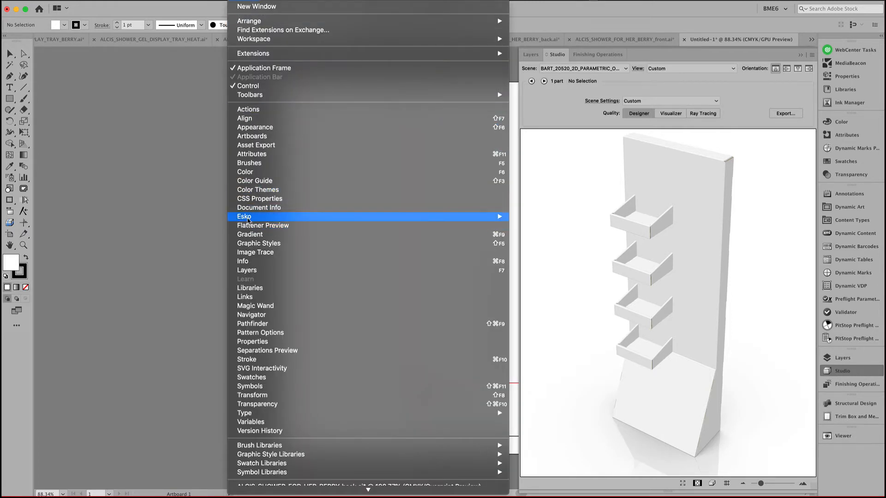
{"action": "mouse_move", "coordinate": [248, 220]}
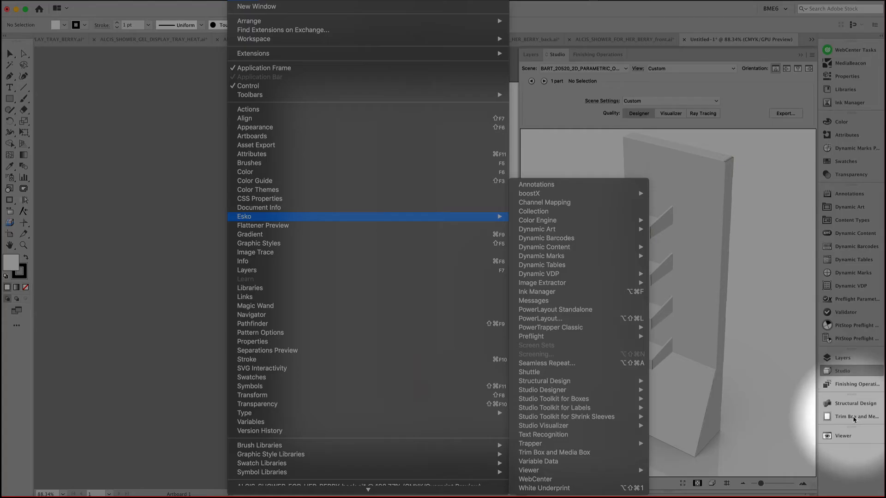
{"action": "left_click", "coordinate": [857, 419]}
{"action": "left_click", "coordinate": [853, 418]}
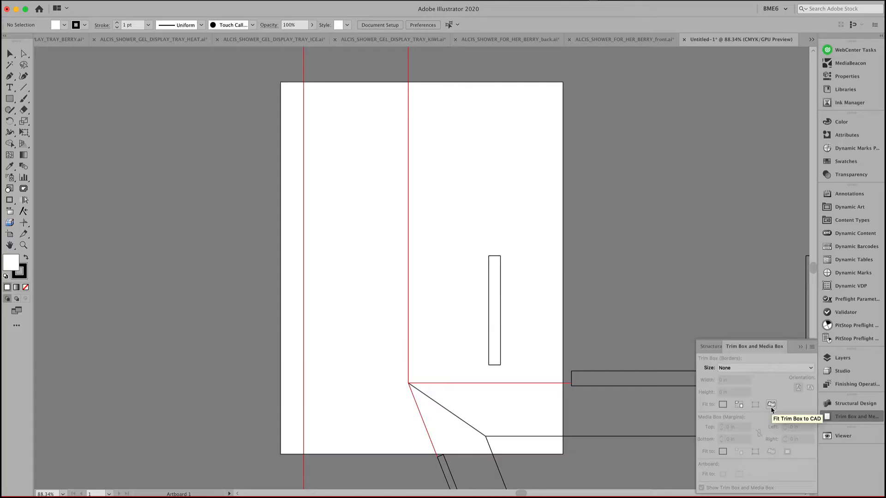
{"action": "left_click", "coordinate": [771, 406]}
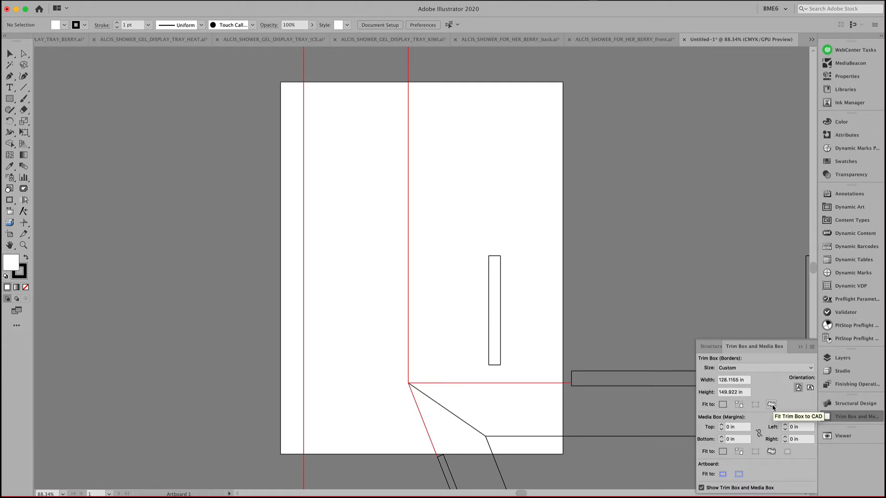
{"action": "left_click", "coordinate": [722, 475]}
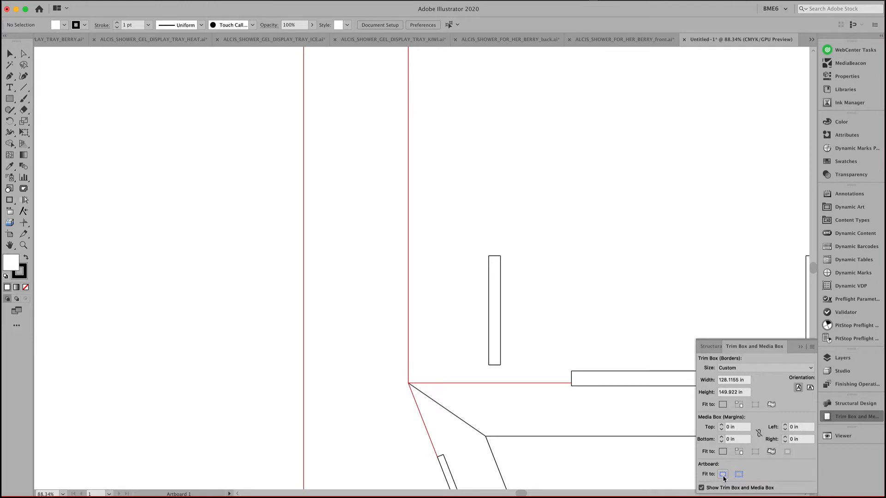
Step: Display the full artboard of the placed display in outline mode
{"action": "key", "text": "super+0"}
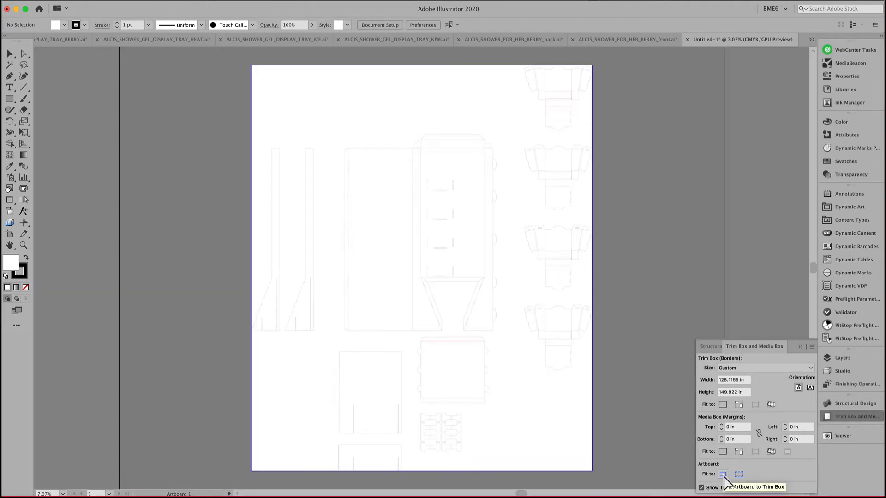
{"action": "key", "text": "super+minus"}
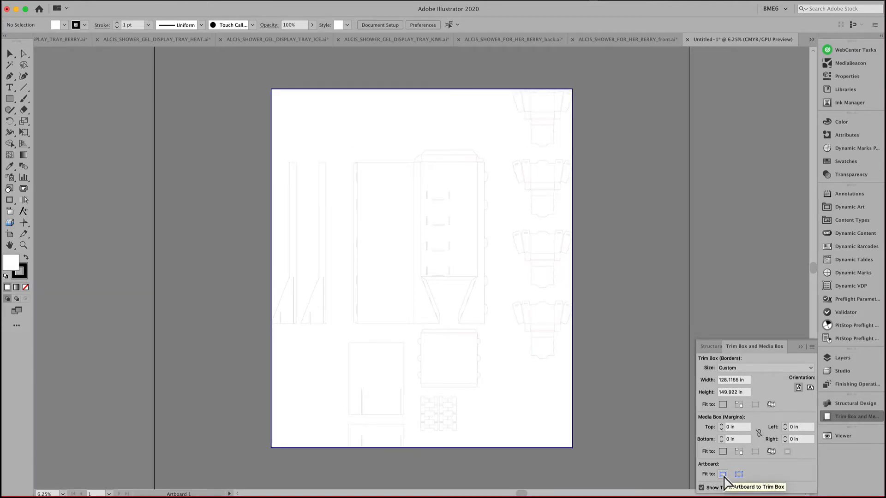
{"action": "key", "text": "super+y"}
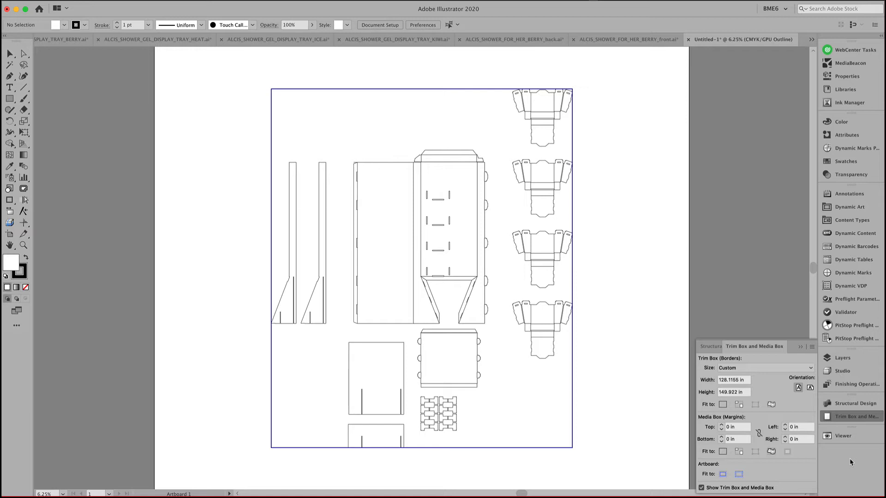
Step: Show the Studio 3D preview beside the flat layout and orbit the display model to examine it
{"action": "left_click", "coordinate": [847, 373]}
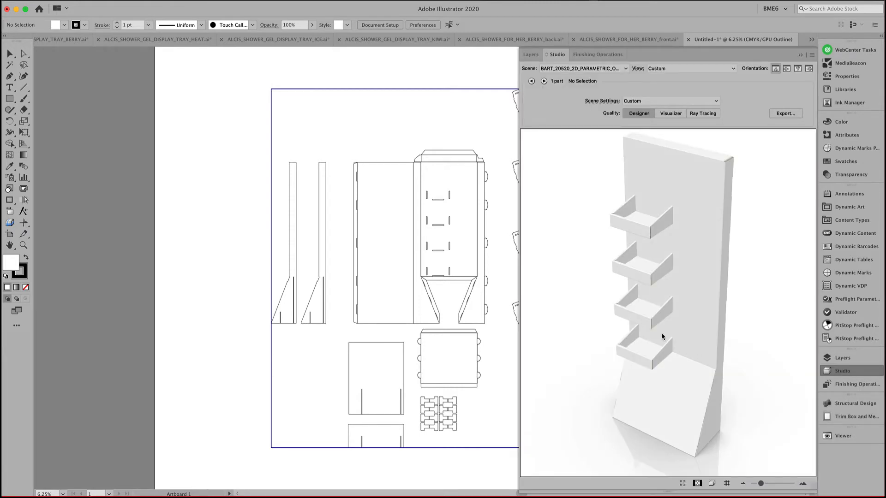
{"action": "left_click_drag", "start_coordinate": [437, 297], "coordinate": [352, 296]}
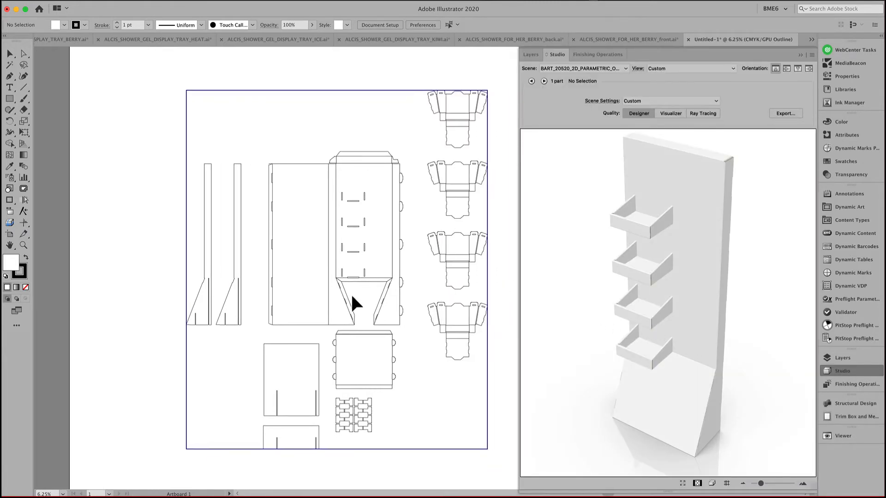
{"action": "left_click", "coordinate": [249, 2]}
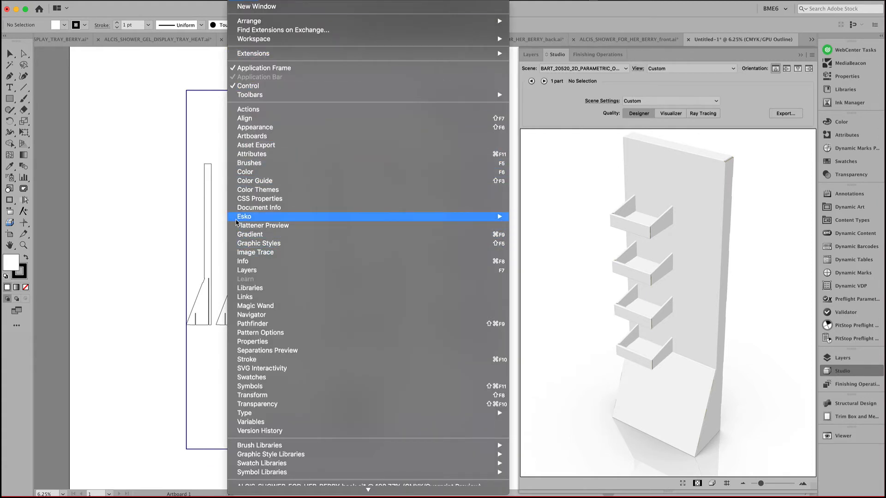
{"action": "mouse_move", "coordinate": [238, 220]}
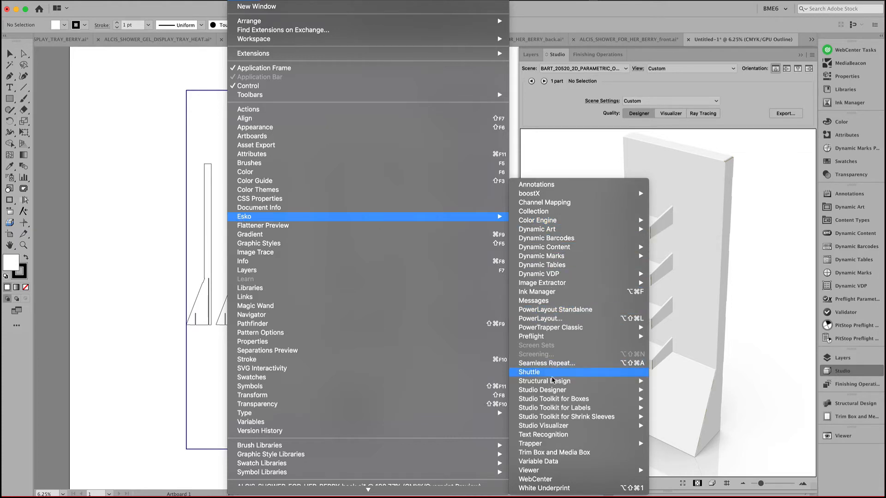
{"action": "mouse_move", "coordinate": [555, 391]}
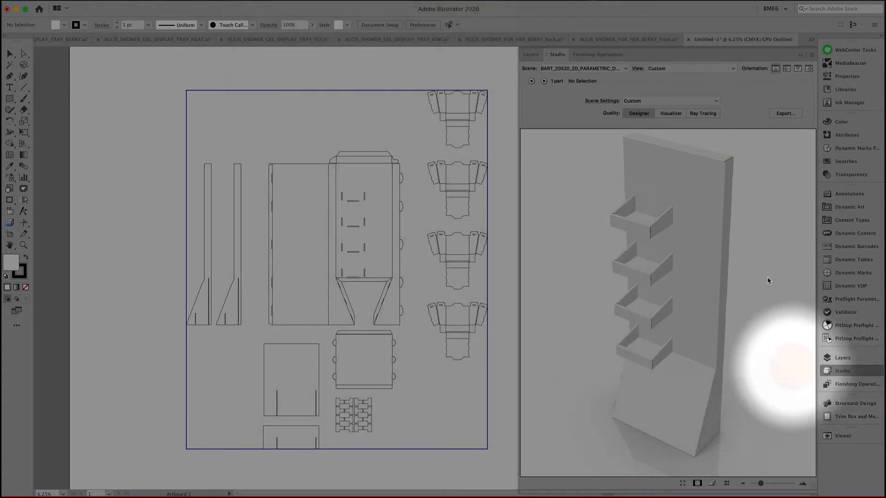
{"action": "left_click", "coordinate": [793, 369]}
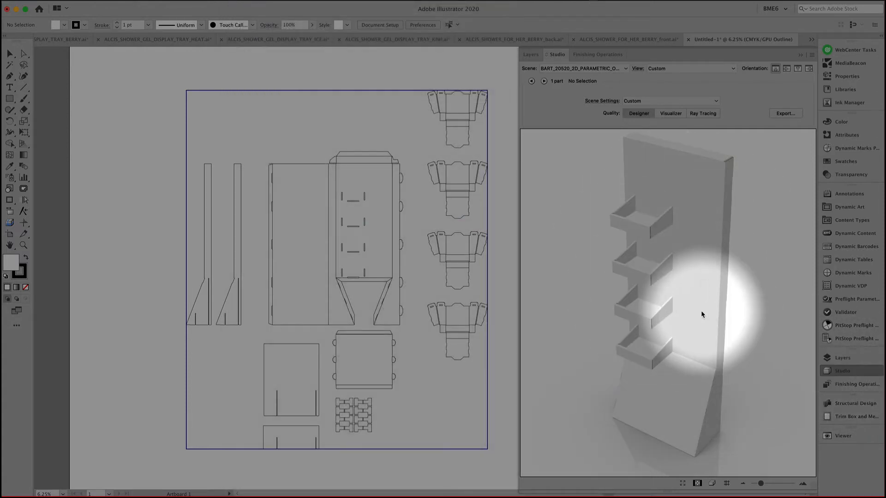
{"action": "mouse_move", "coordinate": [701, 312]}
{"action": "left_mouse_down"}
{"action": "mouse_move", "coordinate": [632, 310]}
{"action": "mouse_move", "coordinate": [738, 300]}
{"action": "mouse_move", "coordinate": [685, 305]}
{"action": "left_mouse_up"}
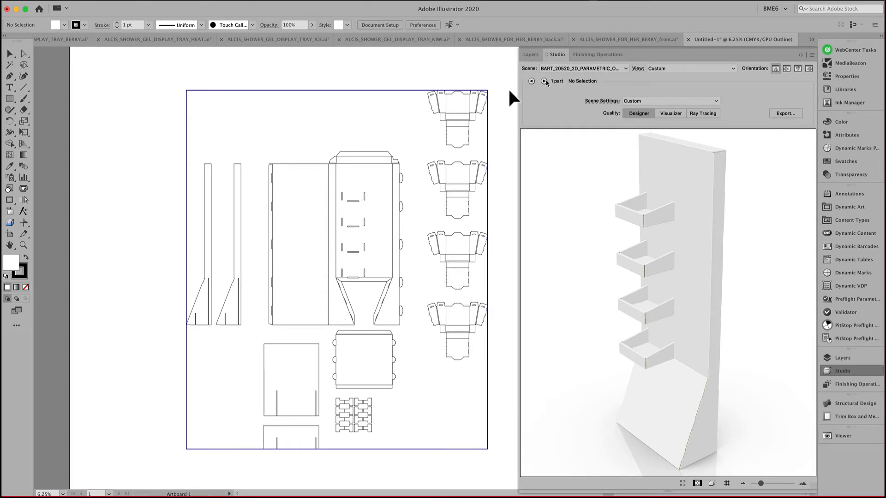
Step: Switch to ALCIS_SHOWER_GEL_DISPLAY_BASE.ai, load the SHOWERGELDISPLAY_V2^01.ARD scene in Studio, refresh it, and inspect the tray in 3D
{"action": "left_click", "coordinate": [811, 40]}
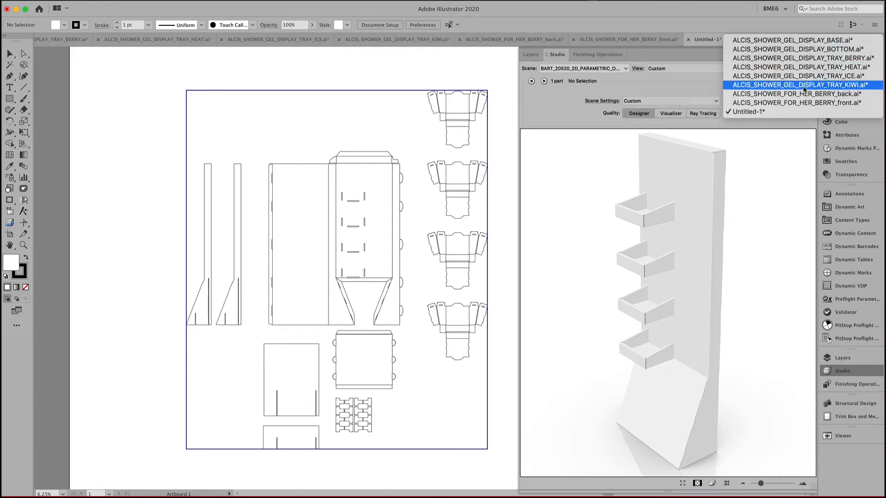
{"action": "left_click", "coordinate": [802, 41]}
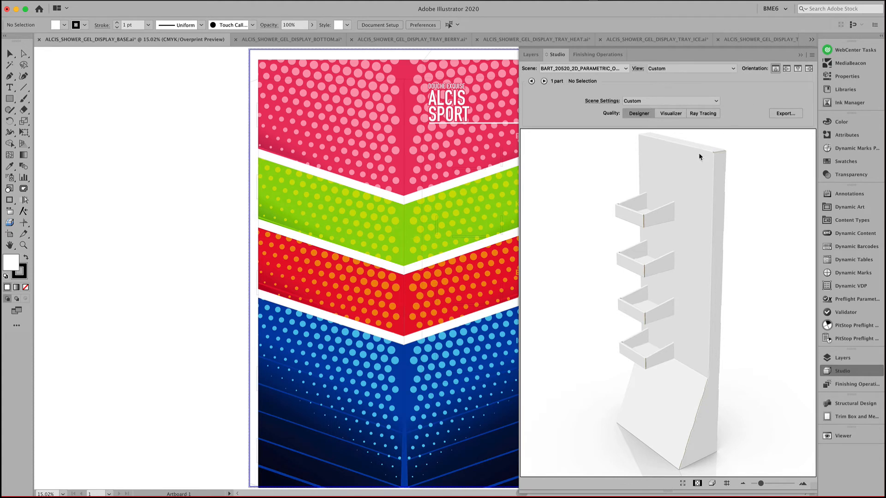
{"action": "left_click", "coordinate": [626, 68]}
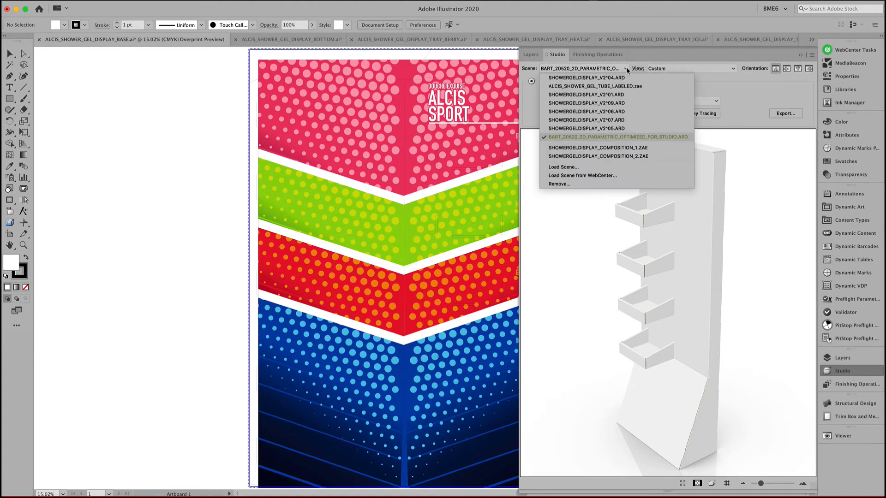
{"action": "left_click", "coordinate": [624, 95]}
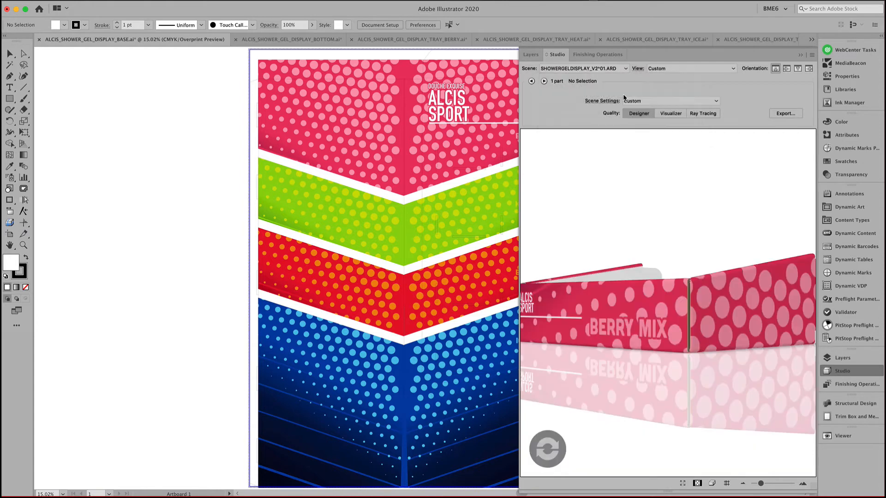
{"action": "left_click", "coordinate": [555, 449]}
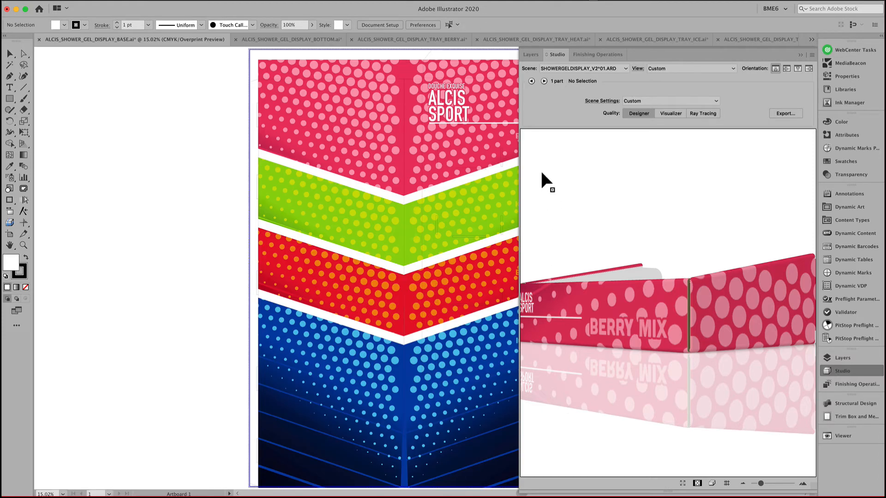
{"action": "left_click_drag", "start_coordinate": [603, 261], "coordinate": [709, 296]}
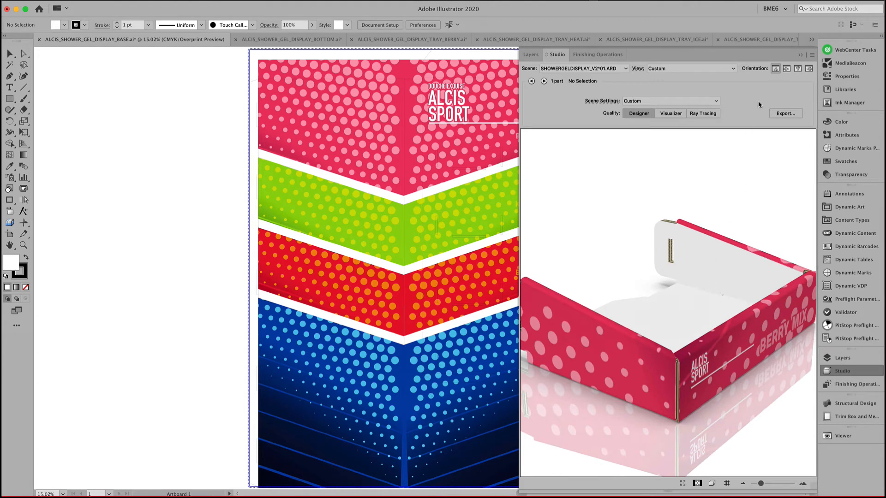
Step: Compare the 3D previews of ALCIS_SHOWER_GEL_DISPLAY_BOTTOM.ai, ALCIS_SHOWER_GEL_DISPLAY_BASE.ai and ALCIS_SHOWER_GEL_DISPLAY_TRAY_HEAT.ai
{"action": "left_click", "coordinate": [811, 39]}
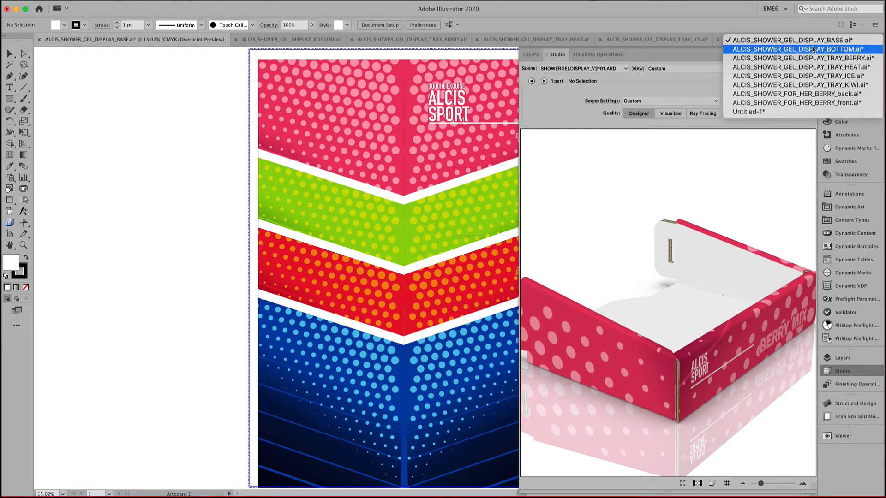
{"action": "left_click", "coordinate": [811, 49]}
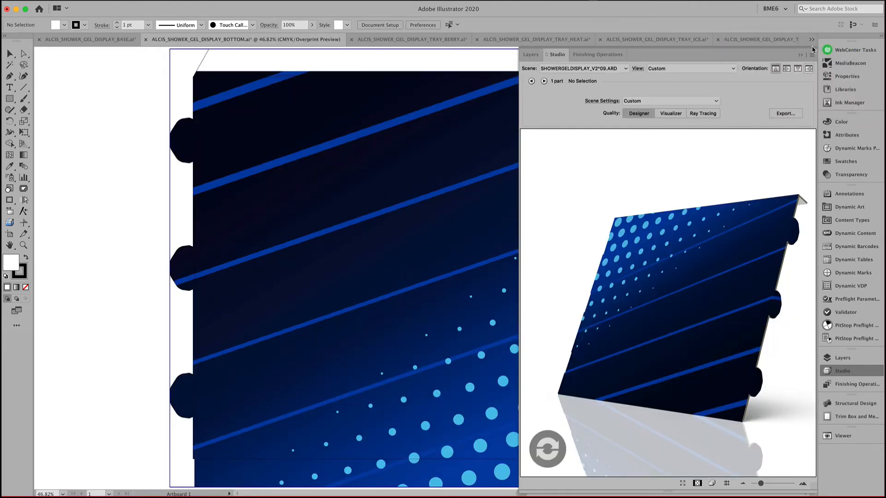
{"action": "left_click", "coordinate": [811, 41]}
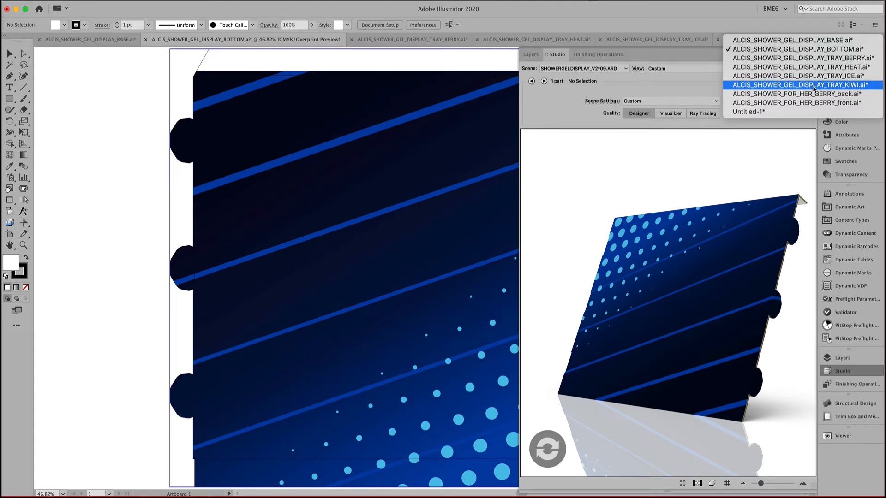
{"action": "left_click", "coordinate": [811, 42]}
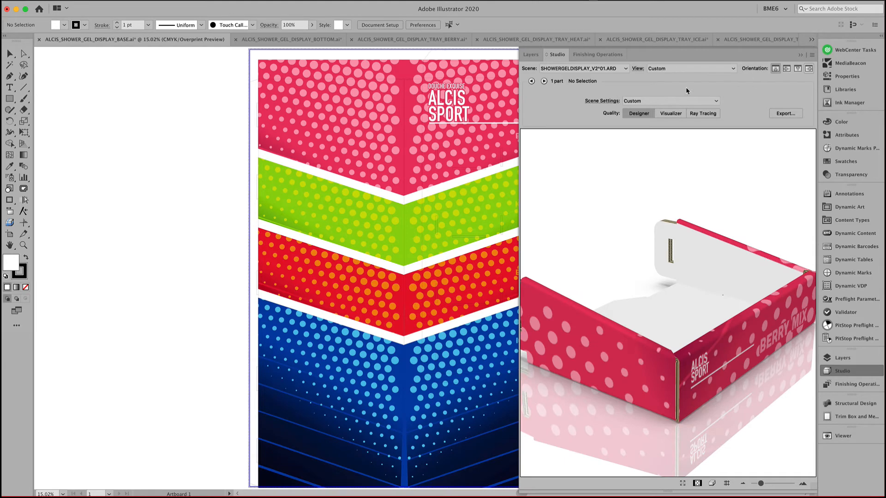
{"action": "left_click", "coordinate": [812, 41]}
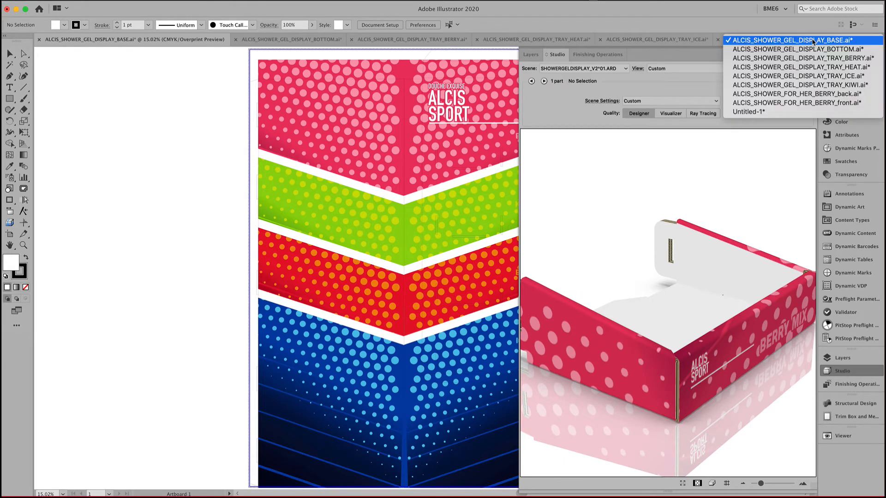
{"action": "left_click", "coordinate": [814, 67]}
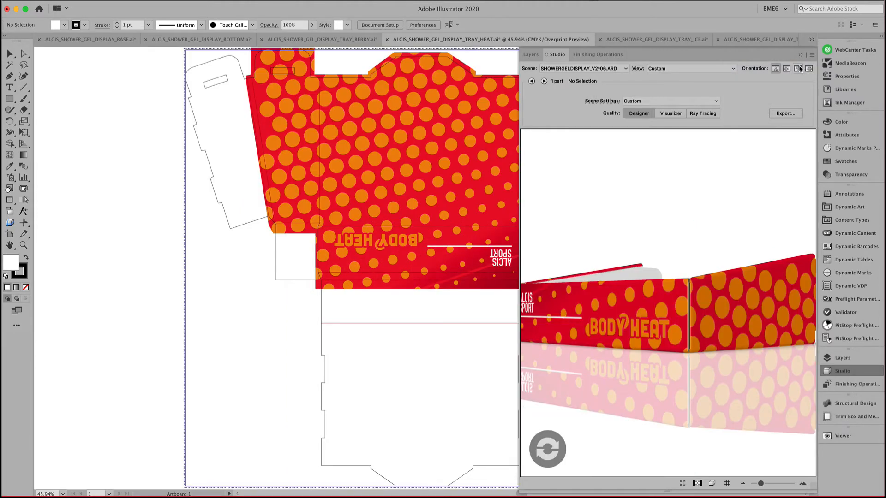
Step: Return to ALCIS_SHOWER_GEL_DISPLAY_BASE.ai and show the SHOWERGELDISPLAY_COMPOSITION_1.ZAE scene in Studio to inspect the assembled display
{"action": "left_click", "coordinate": [74, 40]}
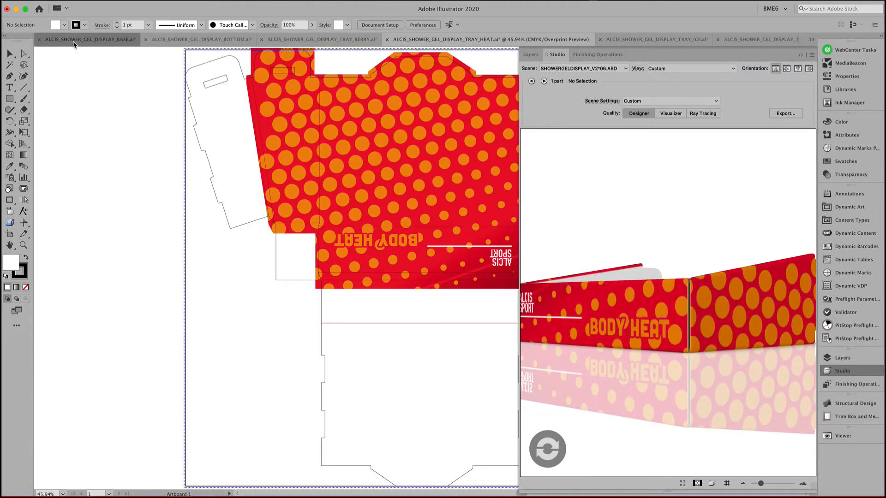
{"action": "left_click", "coordinate": [606, 70]}
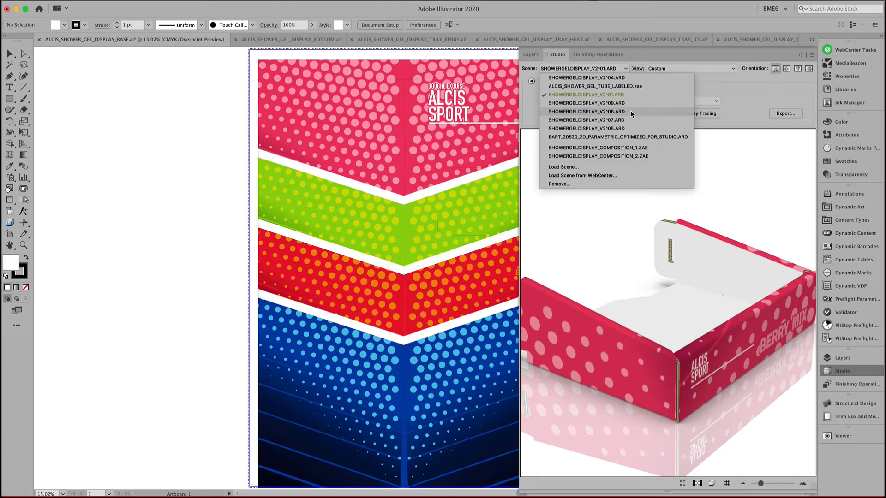
{"action": "left_click", "coordinate": [651, 149]}
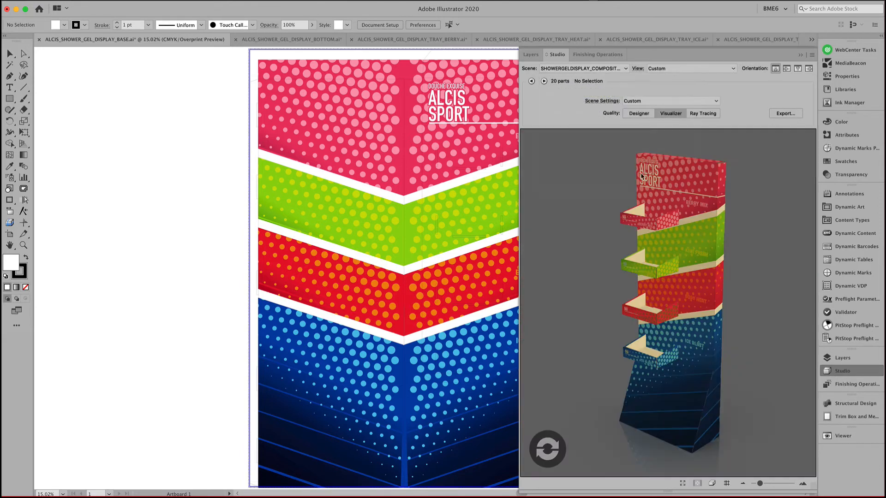
{"action": "mouse_move", "coordinate": [632, 219]}
{"action": "left_mouse_down"}
{"action": "mouse_move", "coordinate": [646, 236]}
{"action": "mouse_move", "coordinate": [713, 227]}
{"action": "mouse_move", "coordinate": [630, 228]}
{"action": "left_mouse_up"}
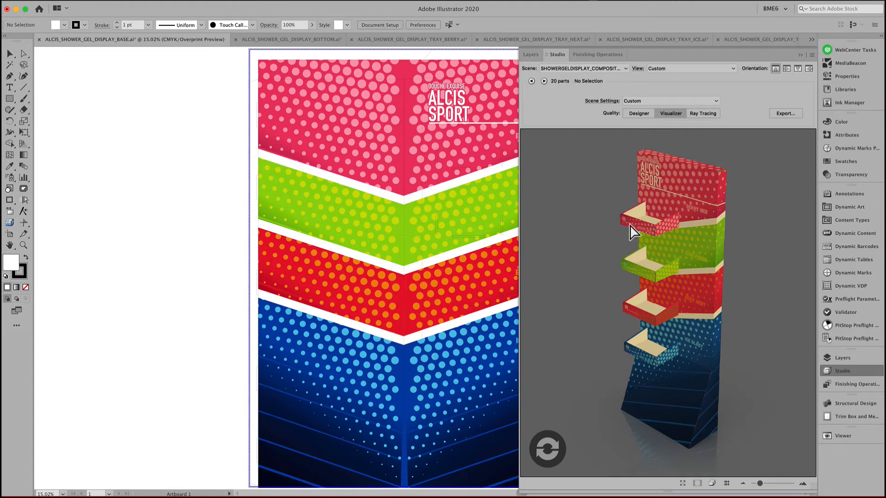
Step: Switch to ArtiosCAD and convert the BART_20520_2D_PARAMETRIC_OPTIMIZED_FOR_STUDIO design to a canvas
{"action": "key", "text": "super+Tab"}
{"action": "key", "text": "super+Tab"}
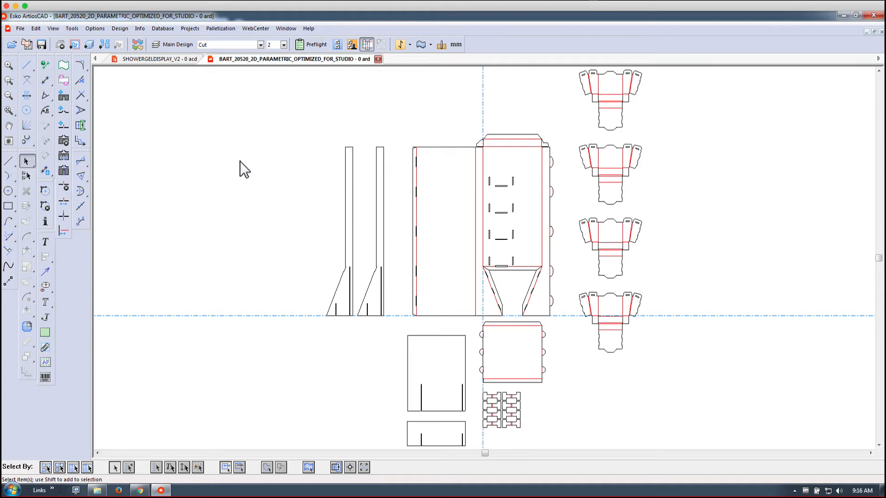
{"action": "left_click", "coordinate": [106, 46]}
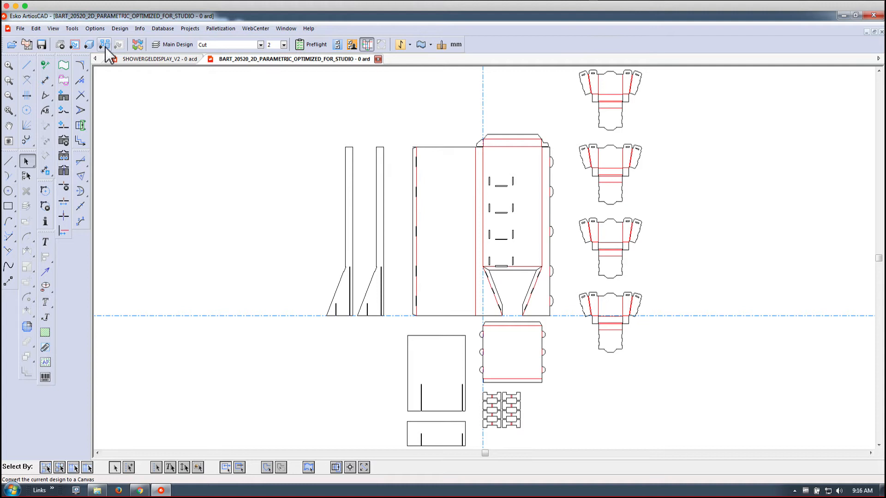
{"action": "left_click", "coordinate": [105, 45]}
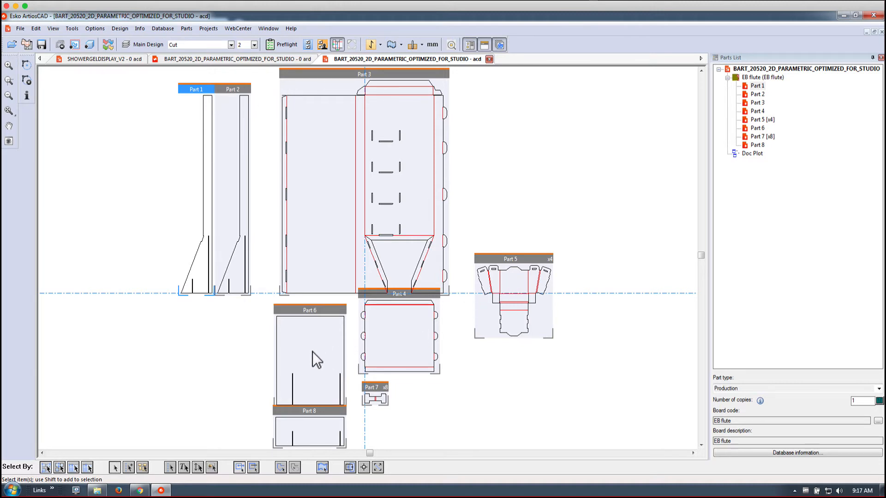
Step: Go through Part 1, Part 3, Part 4 and Part 5 of the canvas to examine which shape each one covers
{"action": "left_click", "coordinate": [549, 268]}
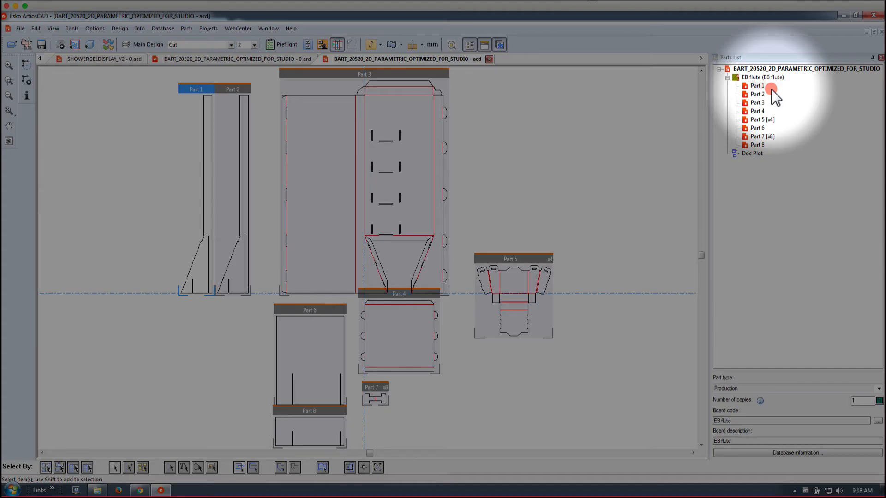
{"action": "left_click", "coordinate": [758, 87]}
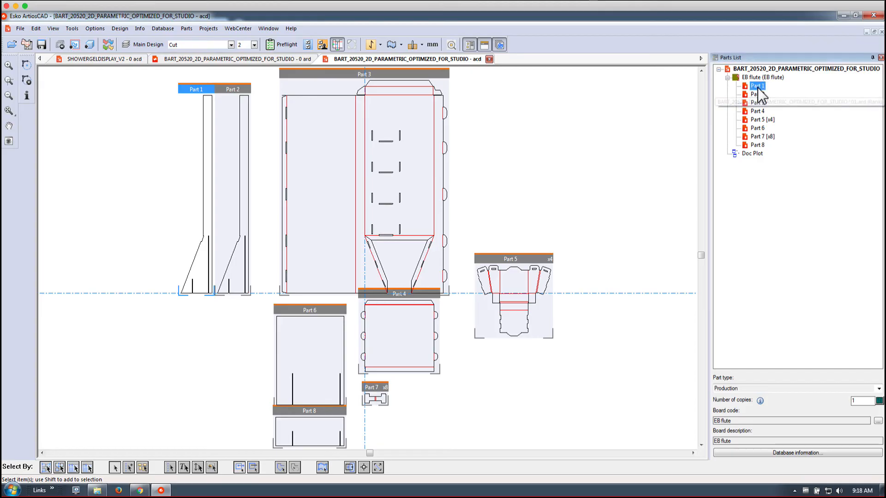
{"action": "left_click", "coordinate": [757, 102]}
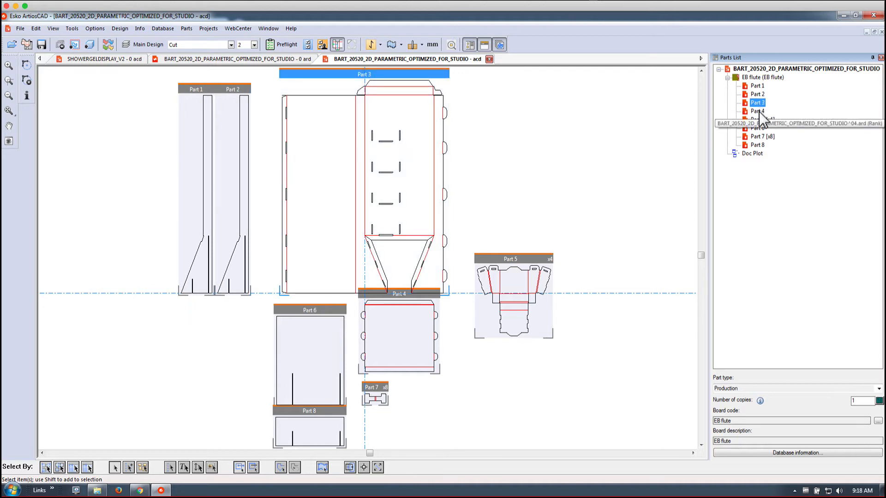
{"action": "left_click", "coordinate": [758, 111]}
{"action": "left_click", "coordinate": [759, 121]}
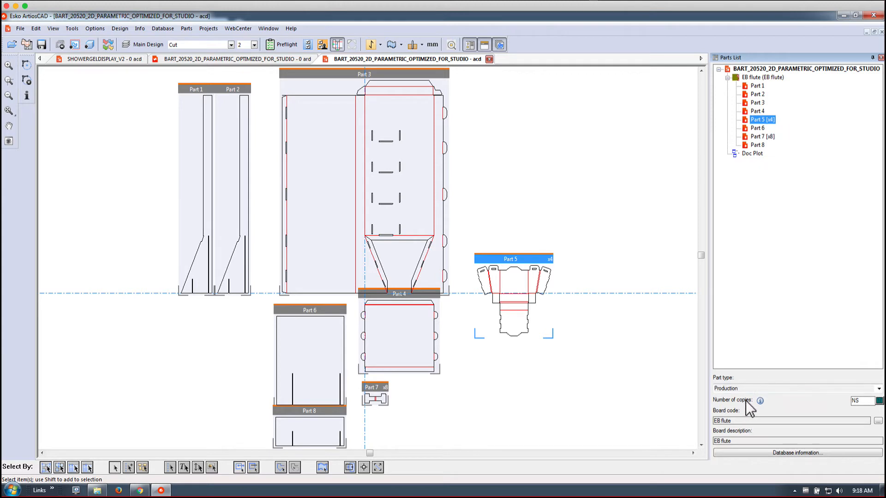
Step: Examine the number-of-copies expression and the part database information of Part 5, leaving them as they are
{"action": "mouse_move", "coordinate": [759, 400]}
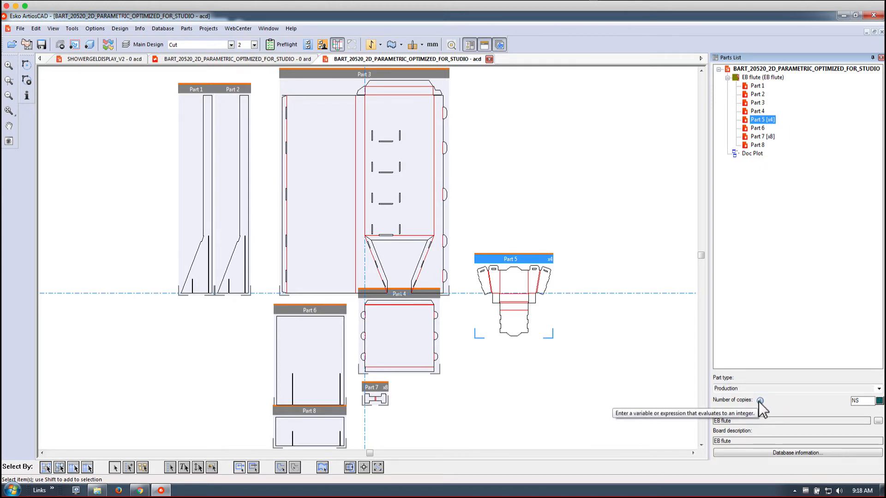
{"action": "left_click", "coordinate": [857, 402]}
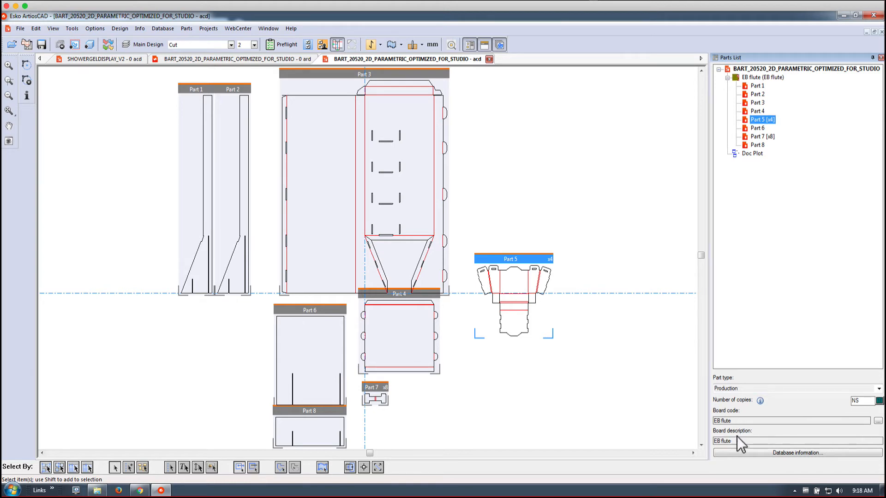
{"action": "left_click", "coordinate": [793, 452]}
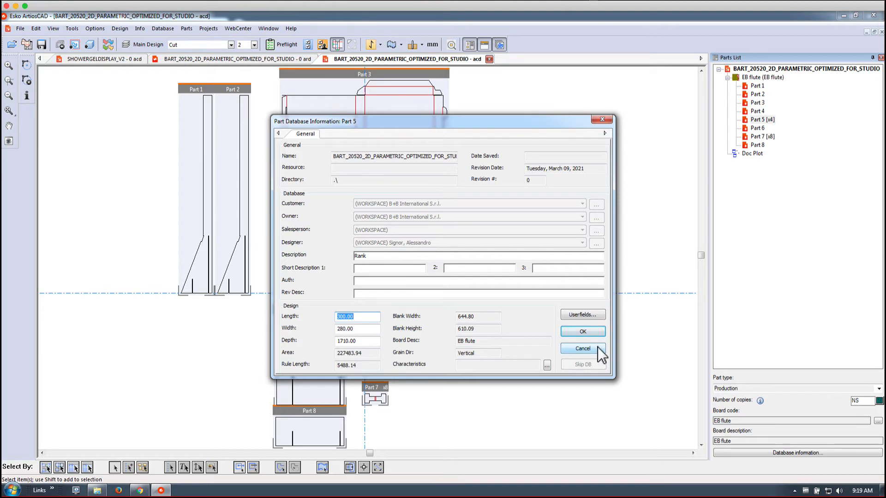
{"action": "left_click", "coordinate": [582, 348]}
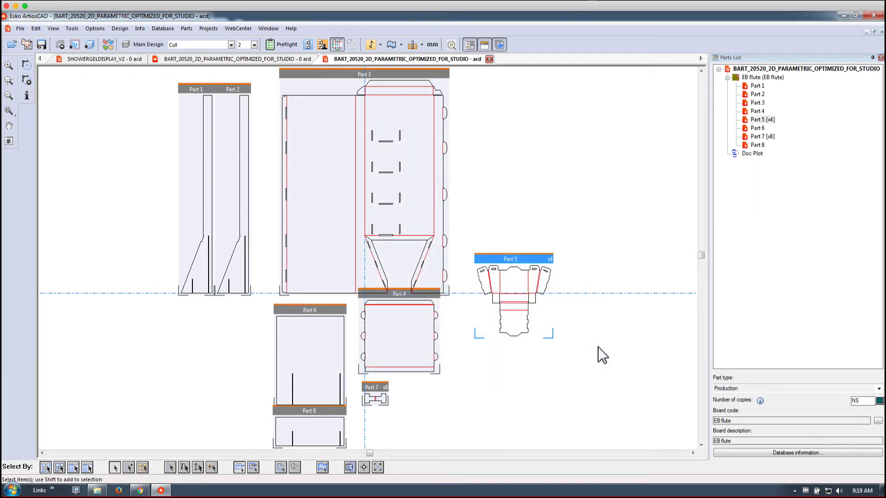
{"action": "left_click", "coordinate": [20, 28]}
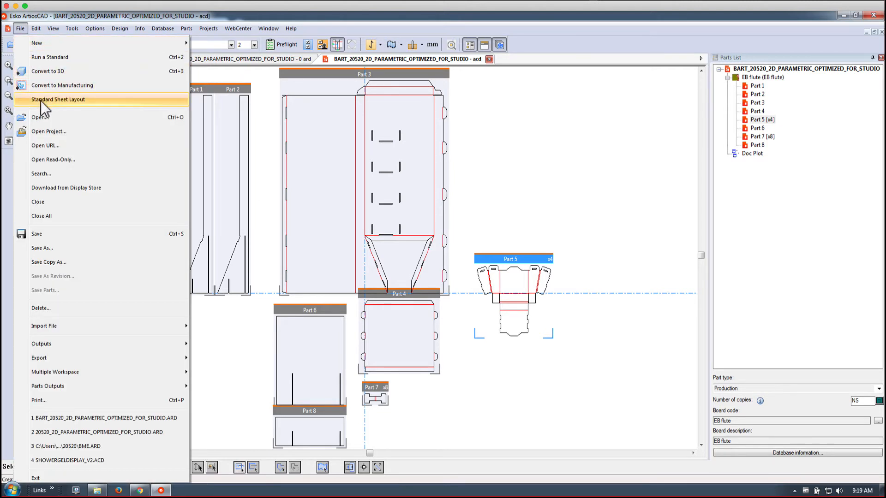
{"action": "mouse_move", "coordinate": [43, 343]}
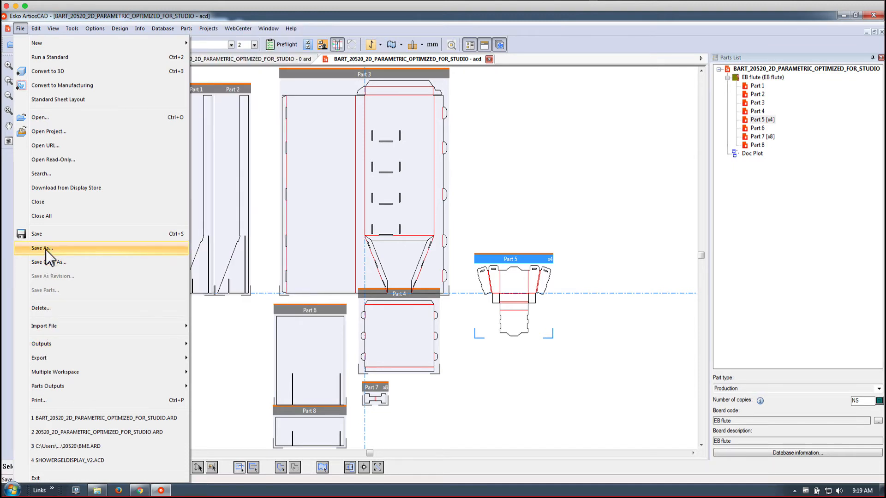
{"action": "left_click", "coordinate": [390, 24]}
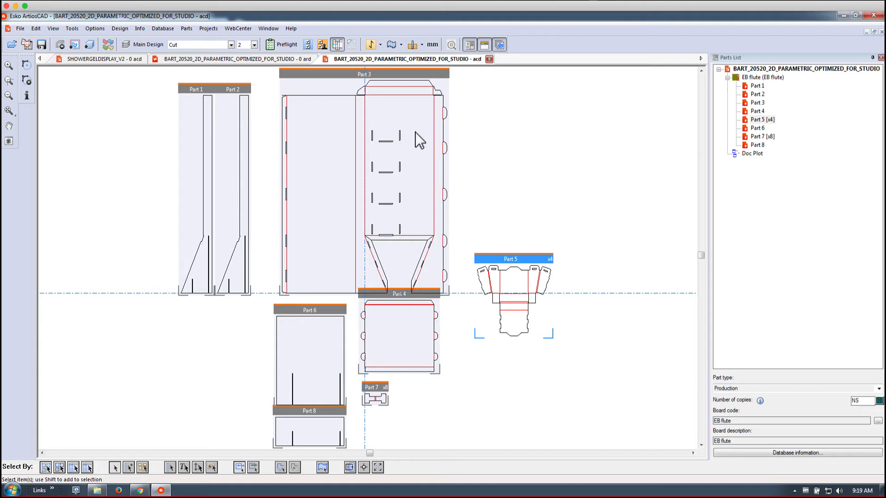
Step: Convert the canvas to 3D, comparing the part counts and adding the unfolded designs with the canvas part count
{"action": "left_click", "coordinate": [89, 45]}
{"action": "left_click", "coordinate": [89, 47]}
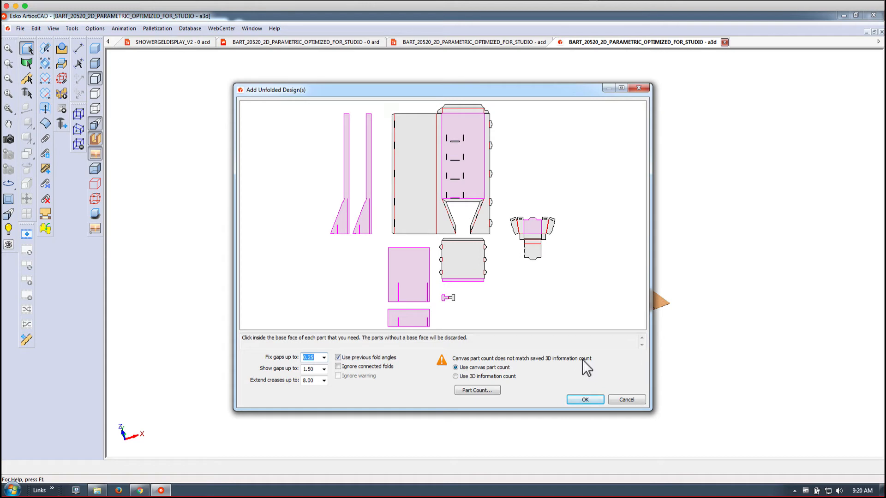
{"action": "left_click", "coordinate": [500, 377]}
{"action": "left_click", "coordinate": [488, 391]}
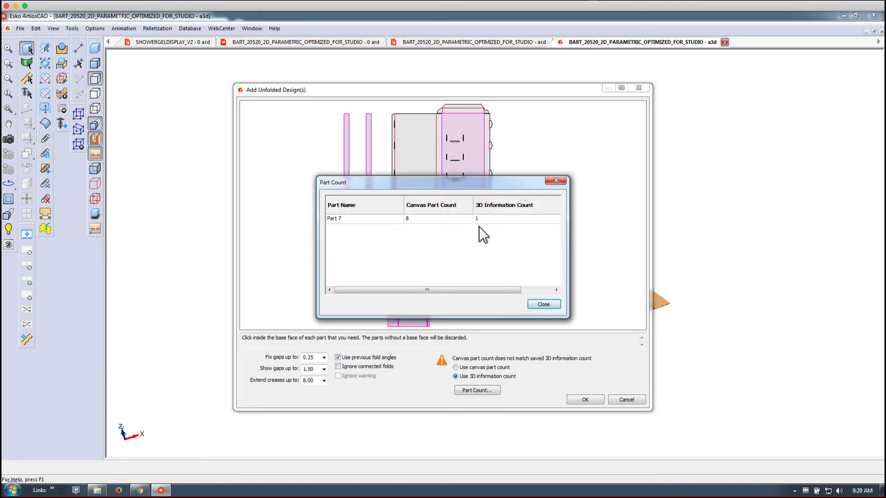
{"action": "left_click", "coordinate": [543, 305]}
{"action": "left_click", "coordinate": [488, 368]}
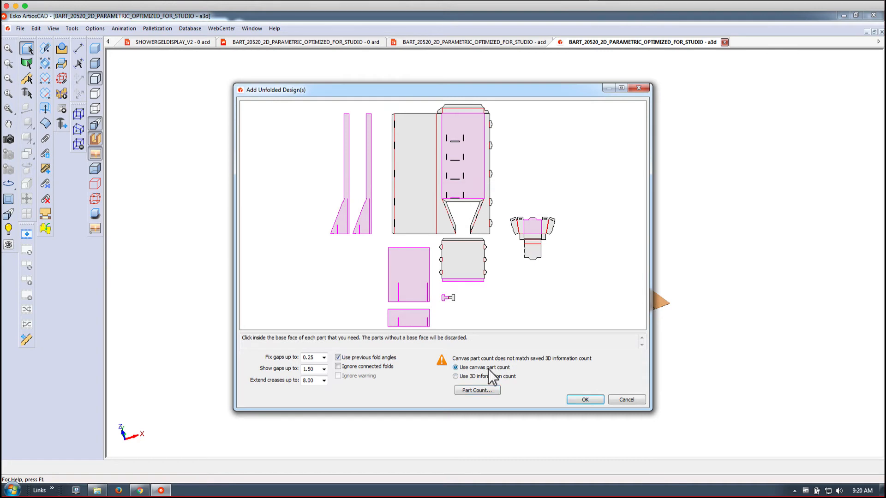
{"action": "left_click", "coordinate": [582, 400]}
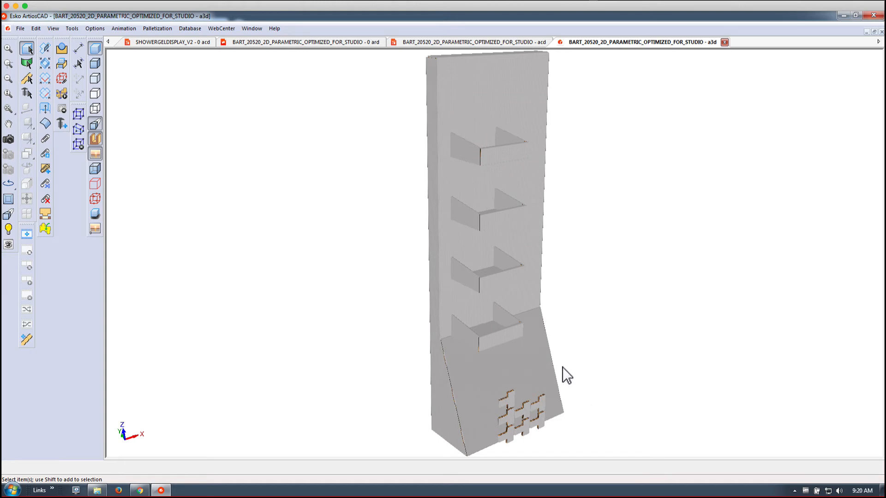
Step: Select the main display body and orbit the 3D model to examine its shelves and side
{"action": "left_click", "coordinate": [510, 384]}
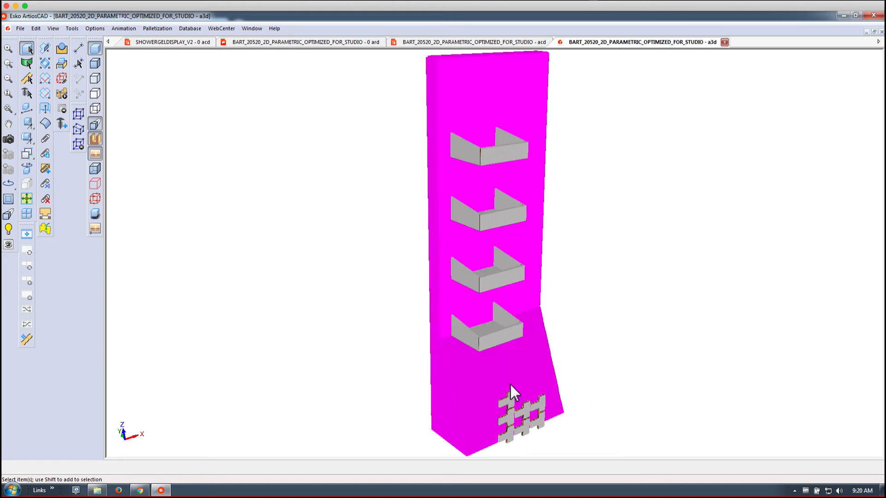
{"action": "left_click", "coordinate": [8, 139]}
{"action": "left_click_drag", "start_coordinate": [598, 336], "coordinate": [318, 350]}
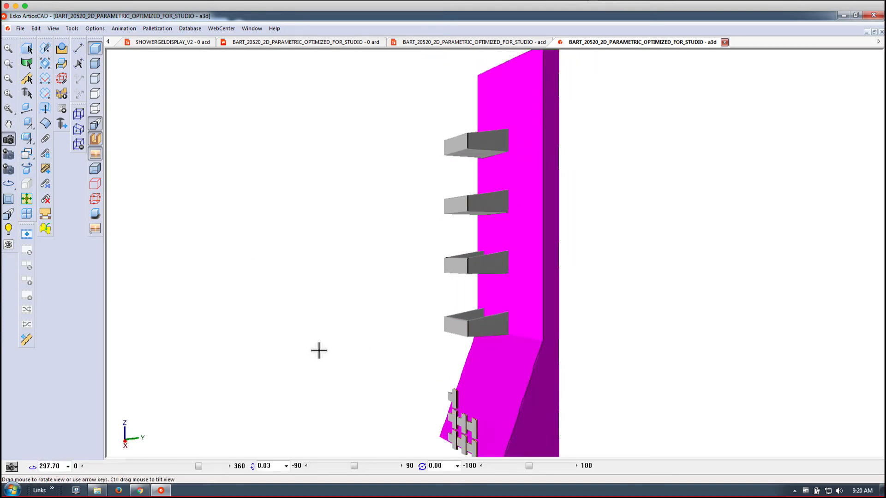
{"action": "left_click_drag", "start_coordinate": [558, 287], "coordinate": [585, 336]}
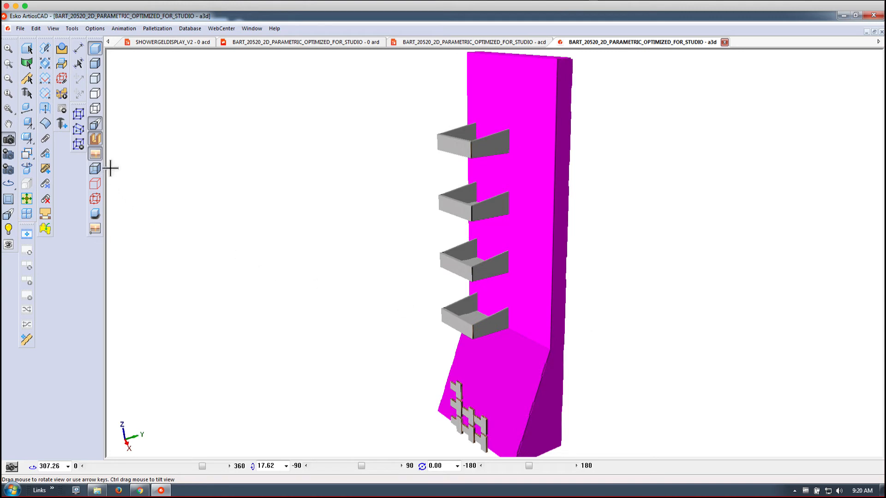
Step: Select the topmost small clip at the base of the display and examine the assembly from a higher angle
{"action": "left_click", "coordinate": [28, 49]}
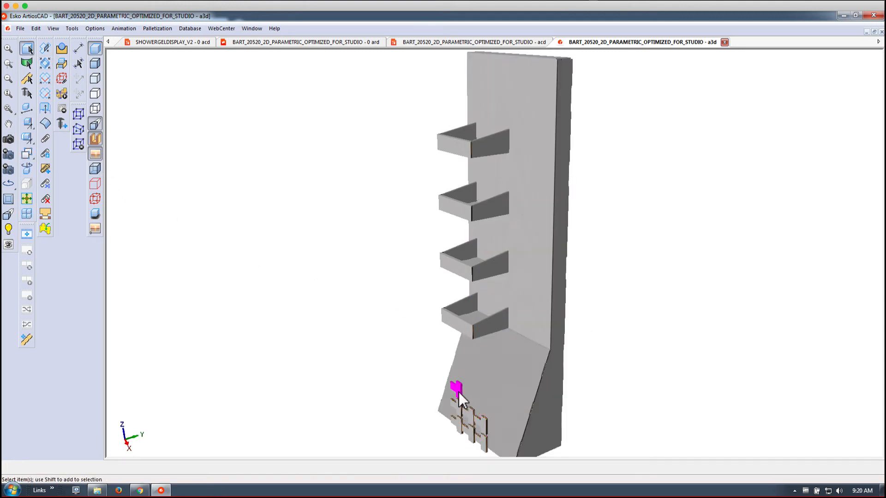
{"action": "left_click", "coordinate": [459, 424]}
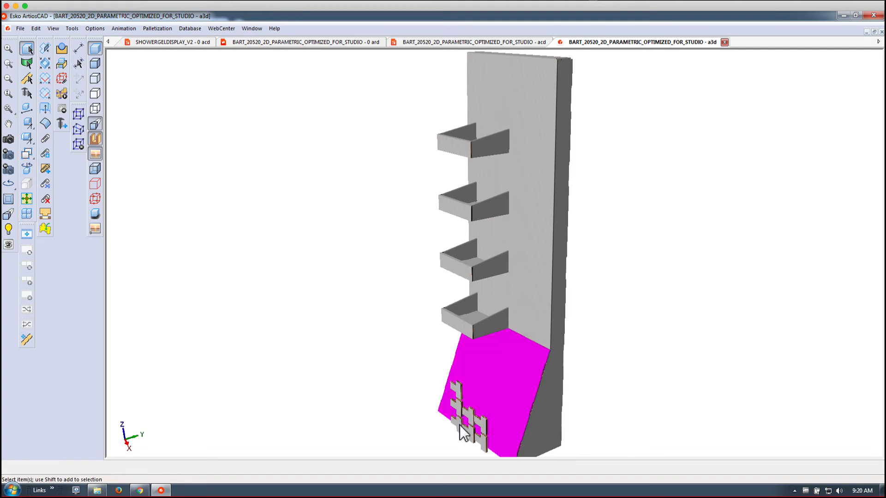
{"action": "left_click", "coordinate": [459, 394]}
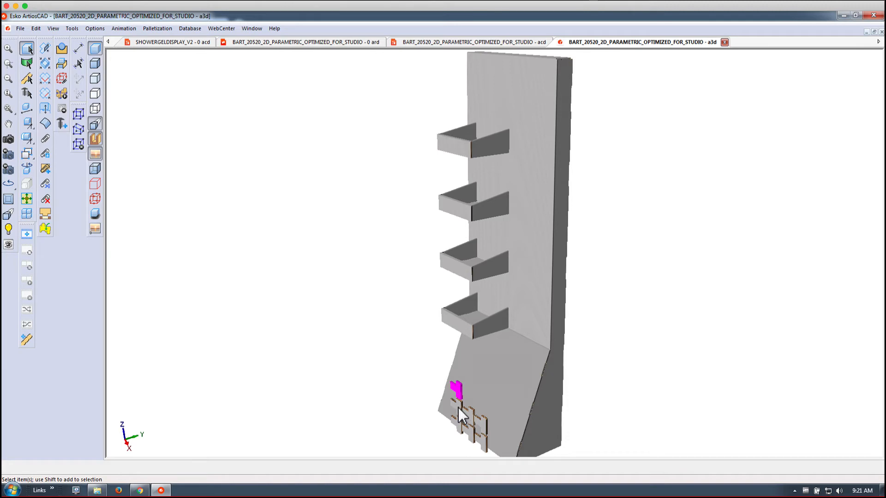
{"action": "left_click", "coordinate": [8, 141]}
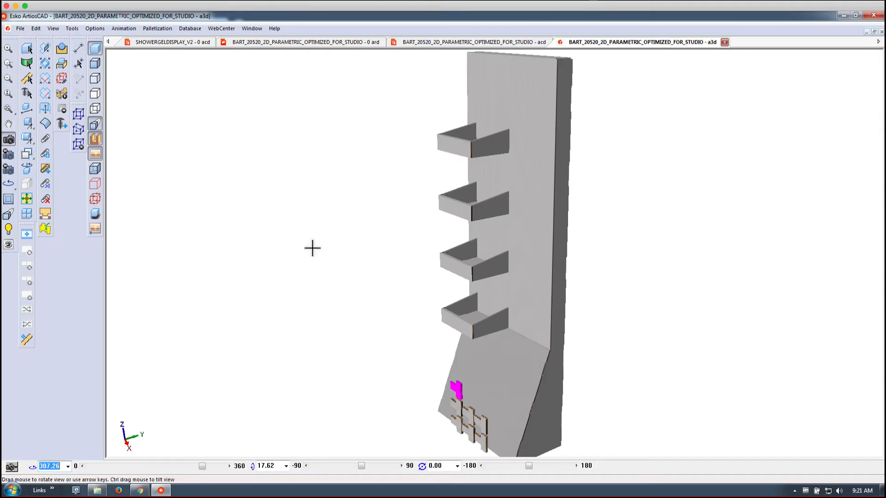
{"action": "left_click_drag", "start_coordinate": [517, 232], "coordinate": [542, 261]}
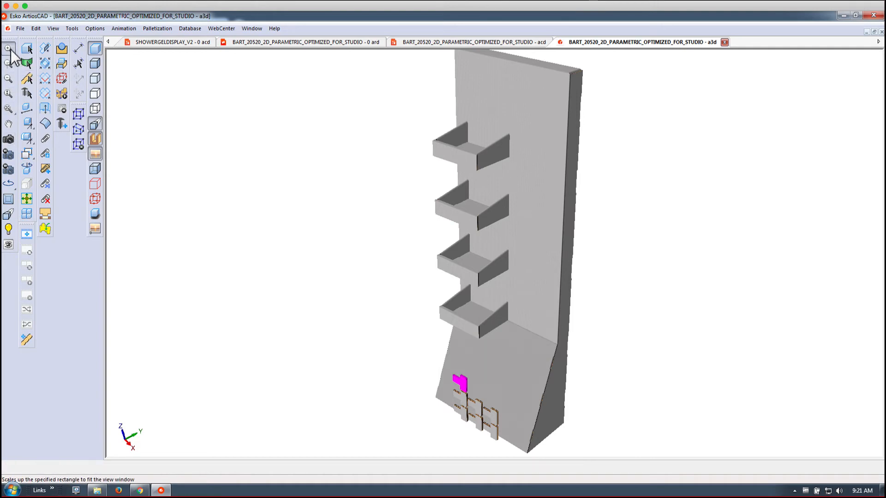
Step: Move the uppermost shelf forward out of the back panel slots along the Y axis by about -314
{"action": "left_click", "coordinate": [9, 49]}
{"action": "left_click", "coordinate": [505, 213]}
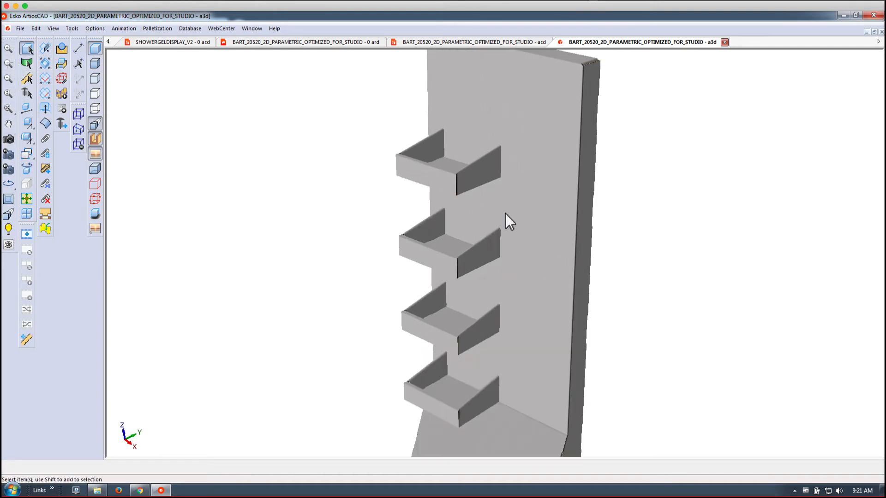
{"action": "left_click", "coordinate": [8, 94]}
{"action": "left_click_drag", "start_coordinate": [463, 272], "coordinate": [461, 217]}
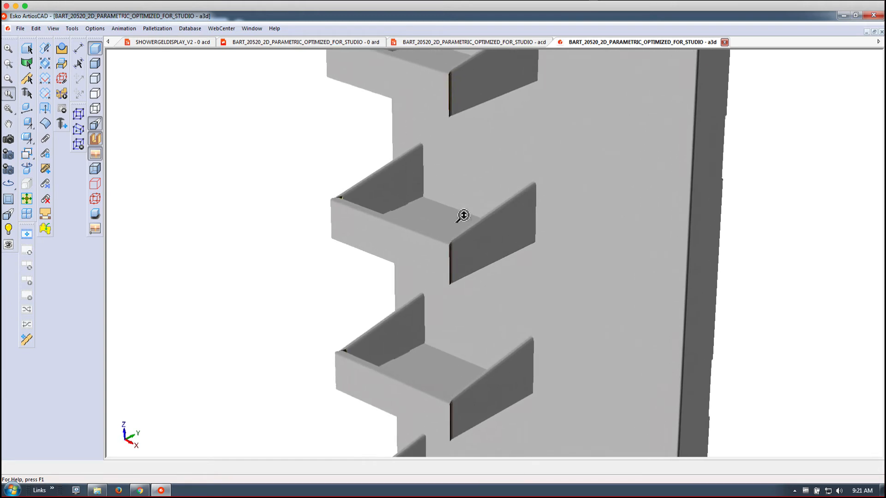
{"action": "left_click", "coordinate": [8, 123]}
{"action": "left_click_drag", "start_coordinate": [369, 115], "coordinate": [350, 344]}
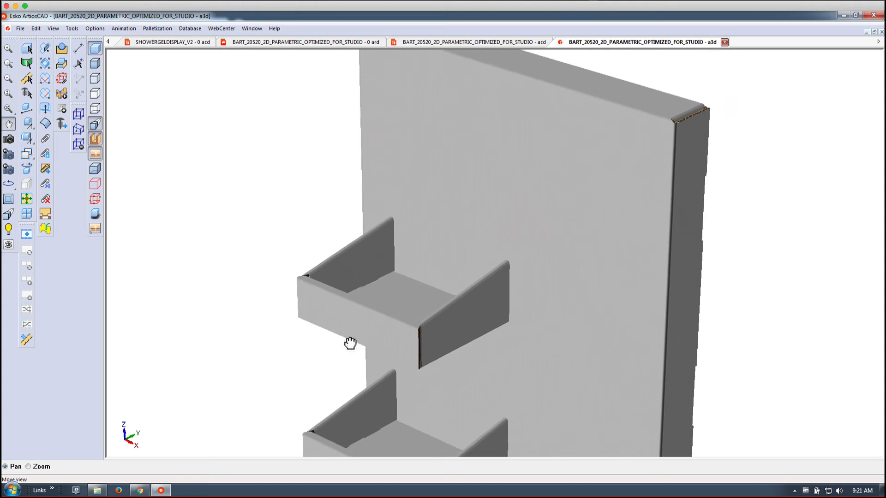
{"action": "left_click_drag", "start_coordinate": [374, 286], "coordinate": [371, 243]}
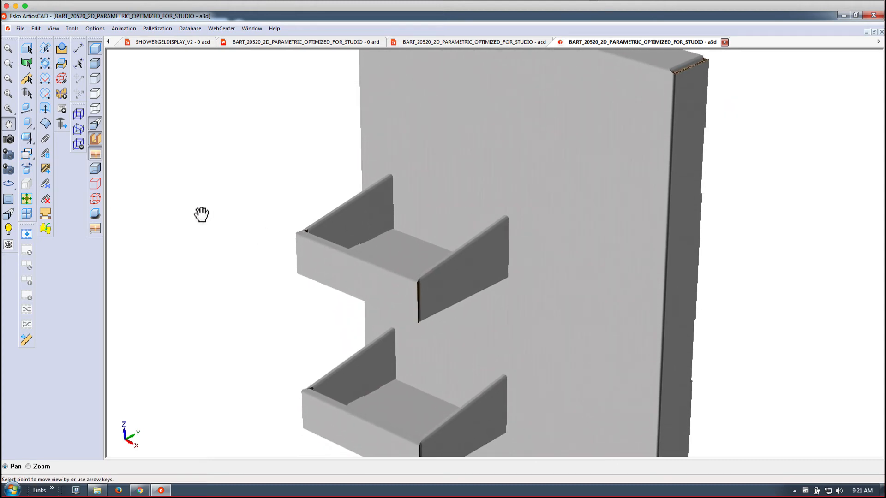
{"action": "left_click", "coordinate": [29, 48]}
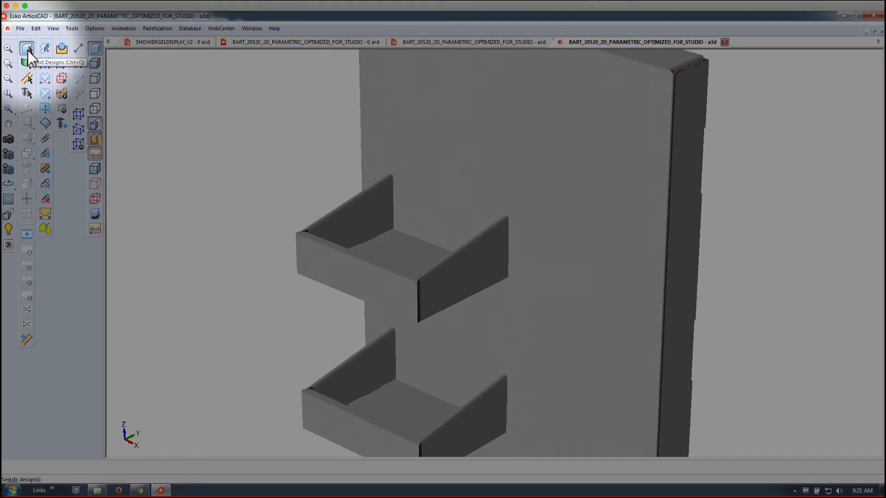
{"action": "left_click", "coordinate": [341, 267]}
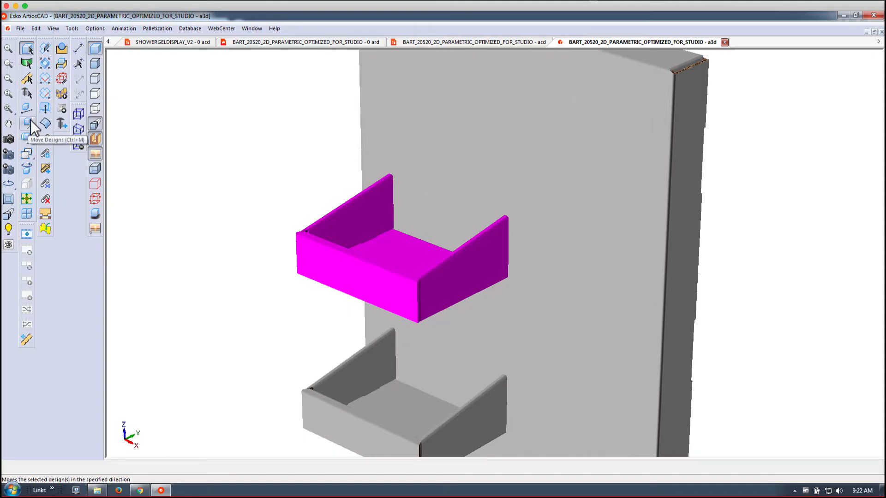
{"action": "left_click", "coordinate": [29, 121]}
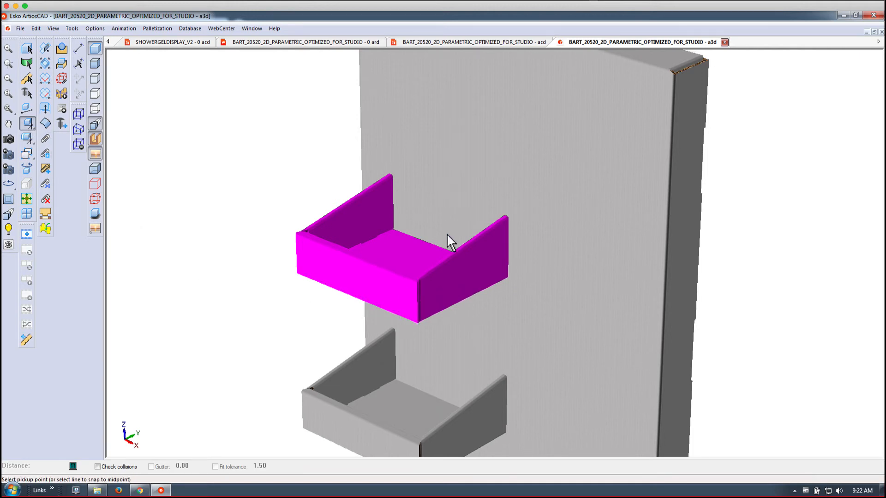
{"action": "left_click", "coordinate": [465, 300]}
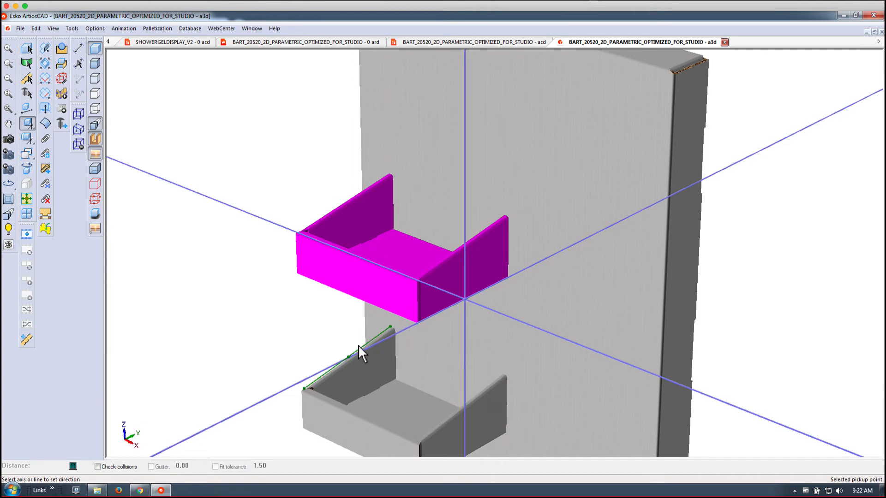
{"action": "left_click", "coordinate": [251, 407]}
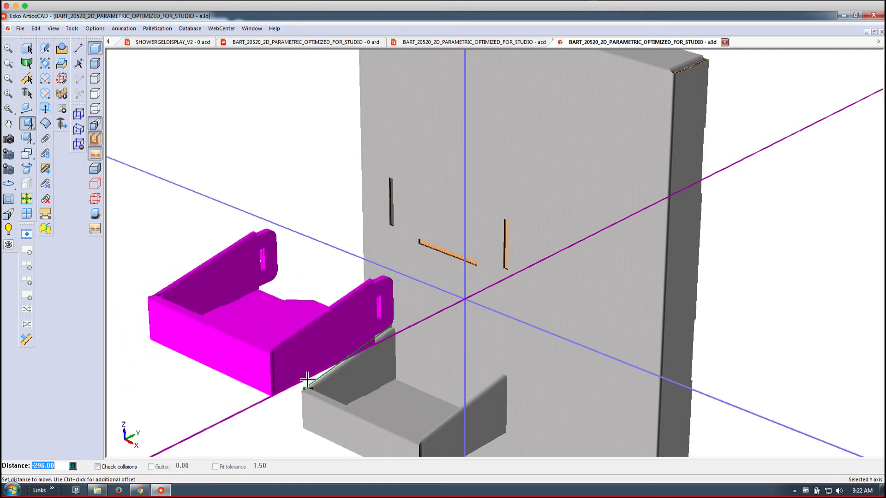
{"action": "left_click", "coordinate": [317, 375]}
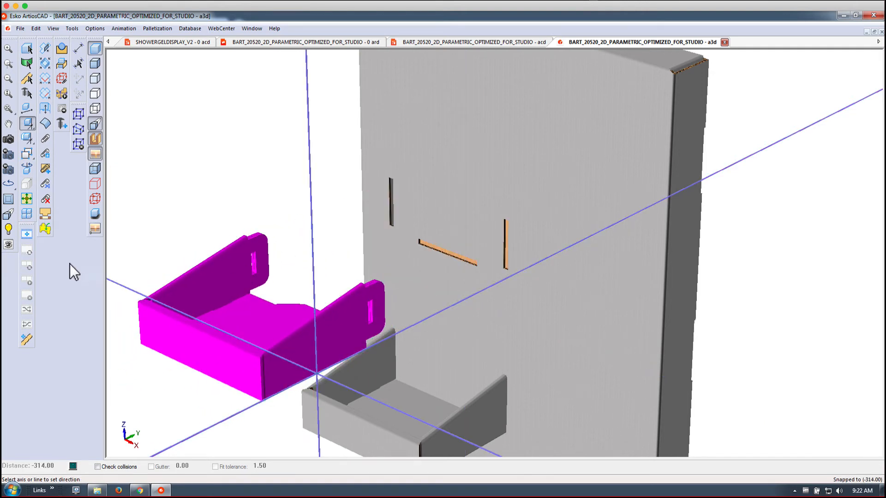
{"action": "left_click", "coordinate": [27, 48]}
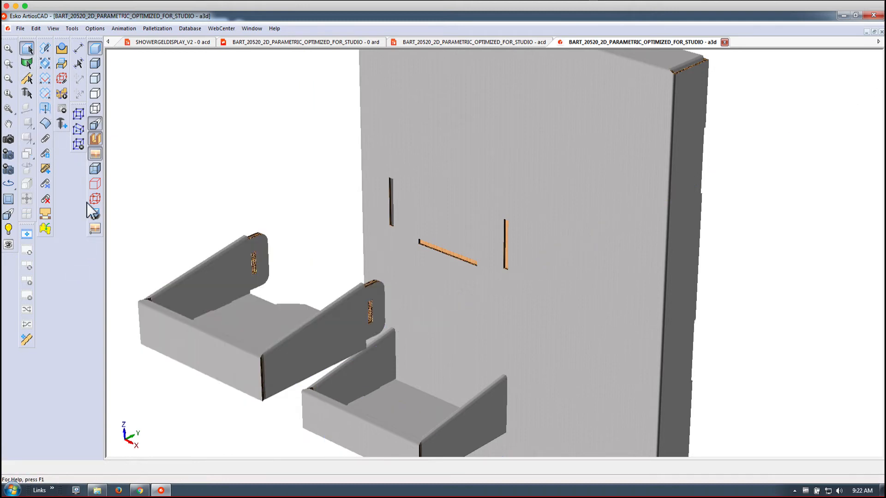
Step: Snap the uppermost shelf's left side tab into its back panel slot with Add Mate on, cycling through the alignments until the shelf sits upright
{"action": "left_click", "coordinate": [98, 229]}
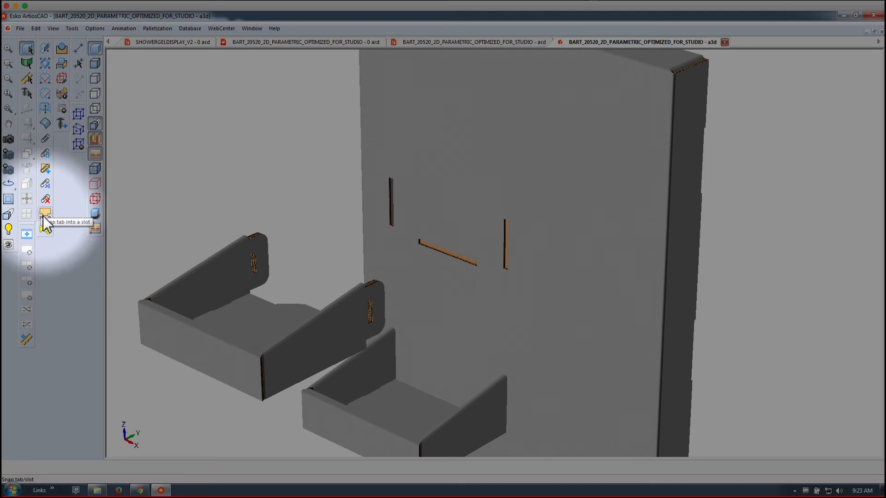
{"action": "left_click", "coordinate": [44, 213]}
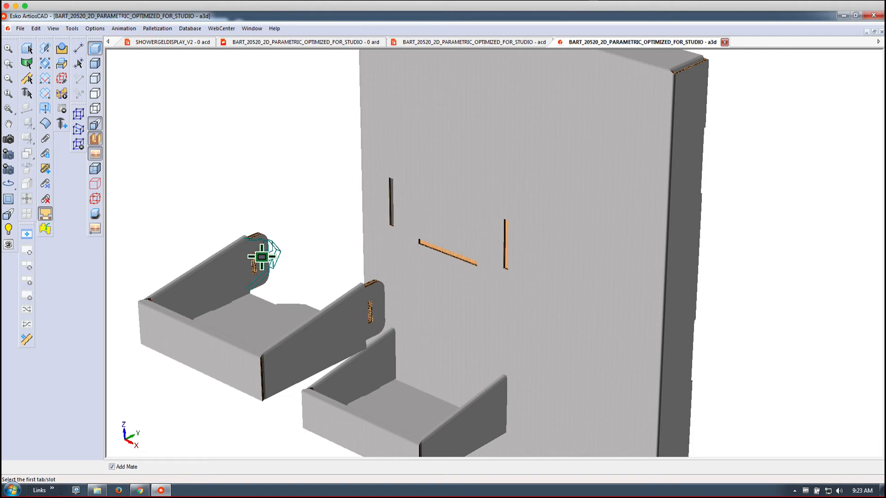
{"action": "left_click", "coordinate": [262, 257]}
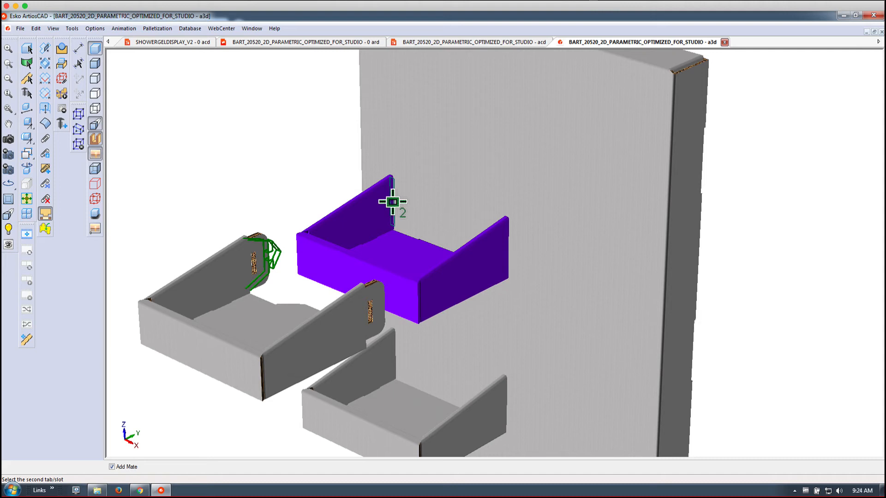
{"action": "left_click", "coordinate": [392, 201]}
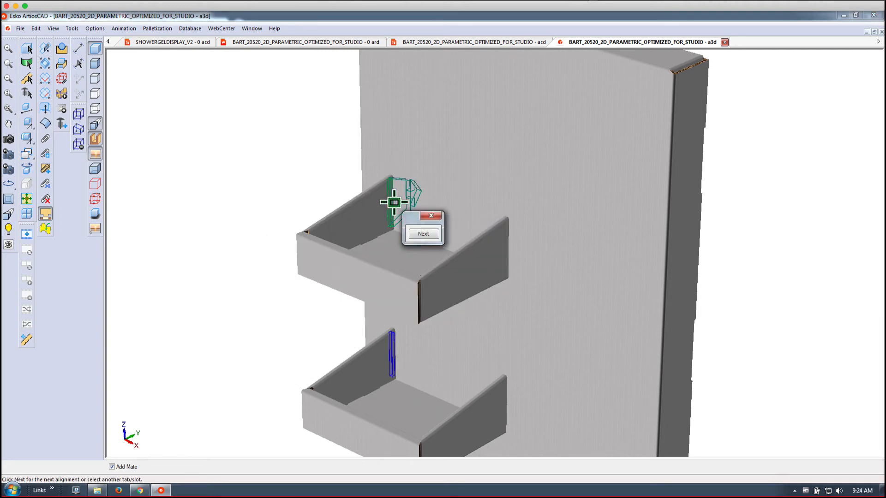
{"action": "left_click", "coordinate": [429, 234]}
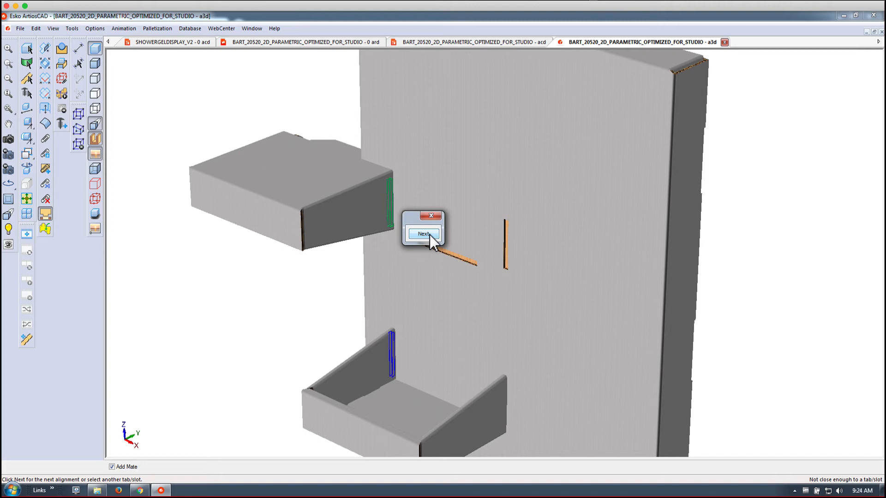
{"action": "left_click", "coordinate": [423, 234]}
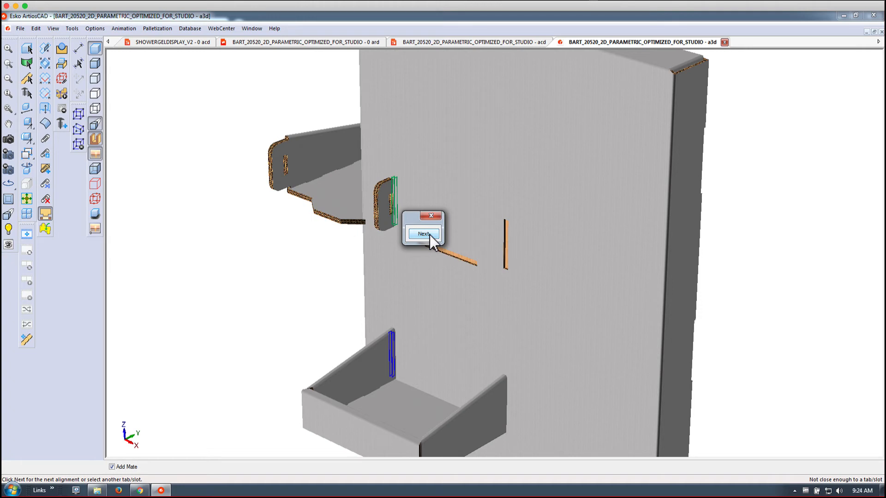
{"action": "left_click", "coordinate": [423, 234]}
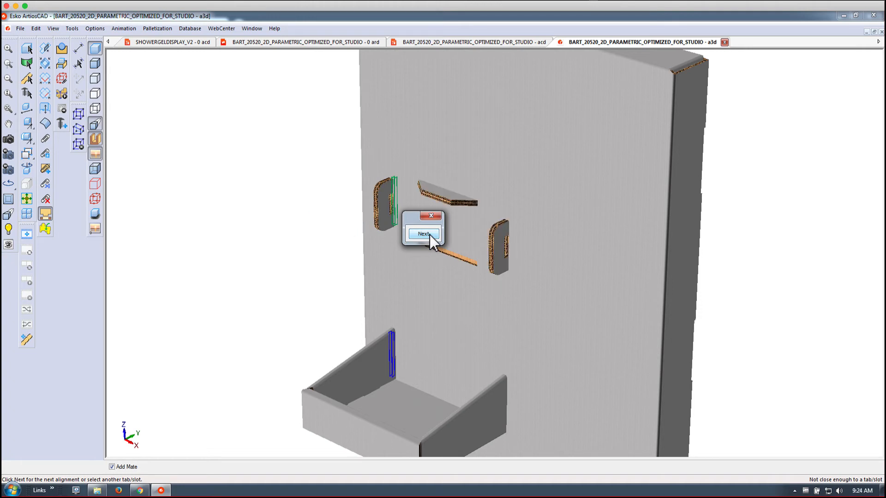
{"action": "left_click", "coordinate": [429, 234]}
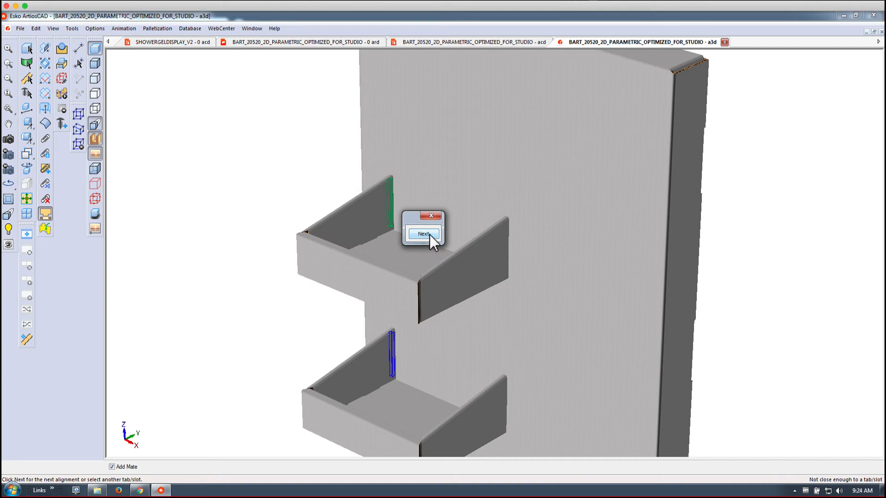
{"action": "left_click", "coordinate": [424, 234]}
{"action": "left_click", "coordinate": [430, 214]}
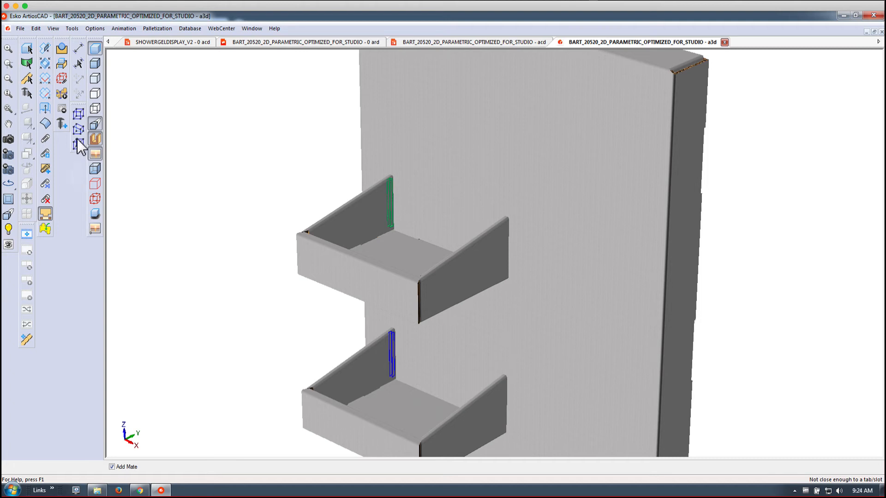
Step: Browse the 3D output formats available for the assembly
{"action": "left_click", "coordinate": [20, 28]}
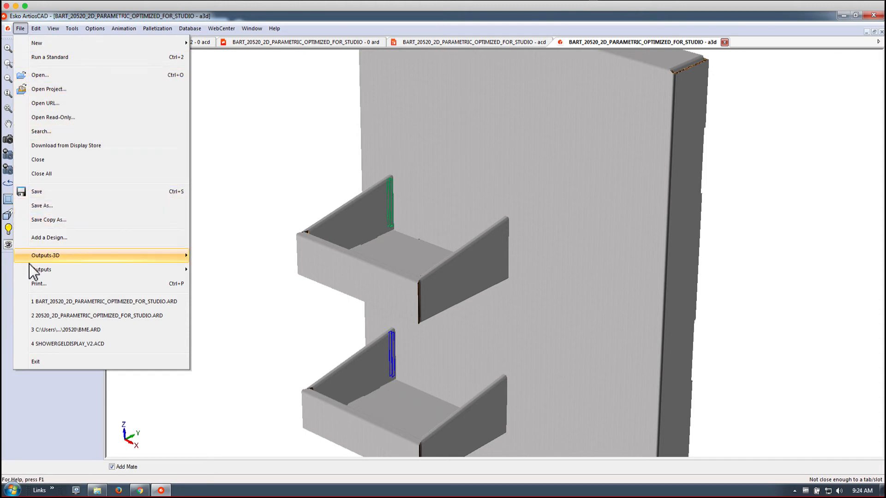
{"action": "mouse_move", "coordinate": [30, 254]}
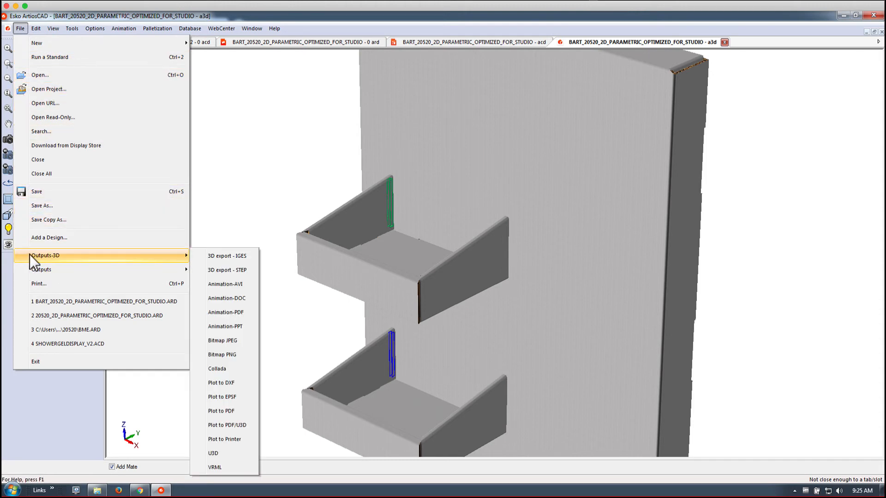
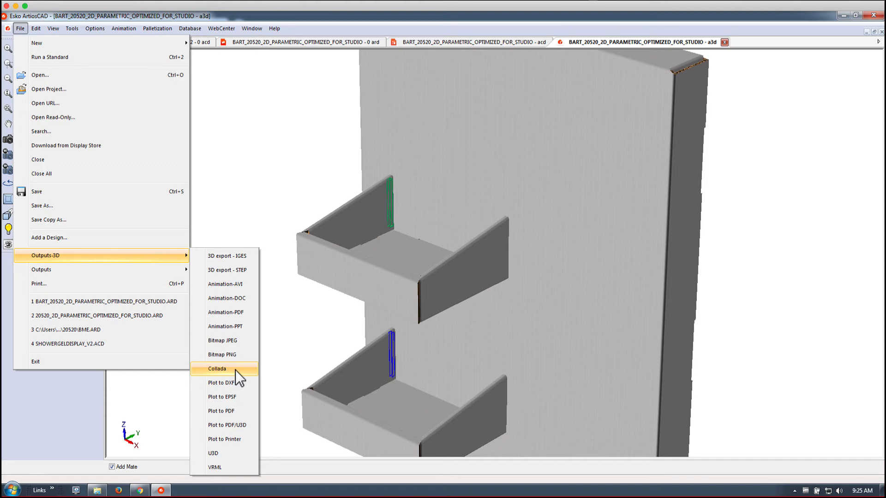
Step: Output the 3D assembly as a Collada .ZAE file with PNG bitmaps, saved as BART3D in the 20520 folder
{"action": "left_click", "coordinate": [217, 369]}
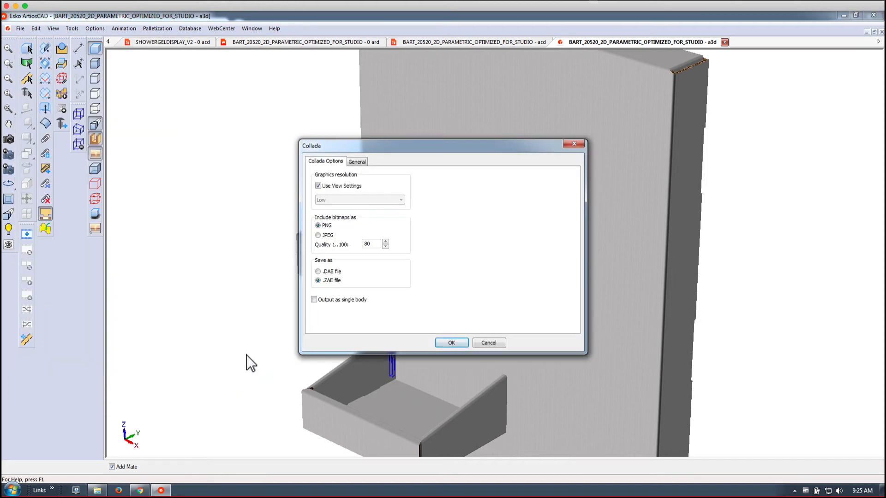
{"action": "left_click", "coordinate": [456, 342]}
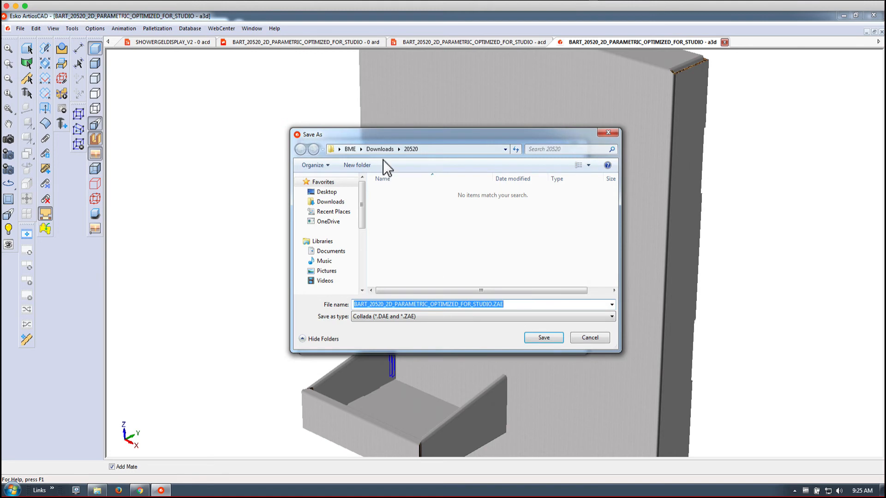
{"action": "type", "text": "BART3D"}
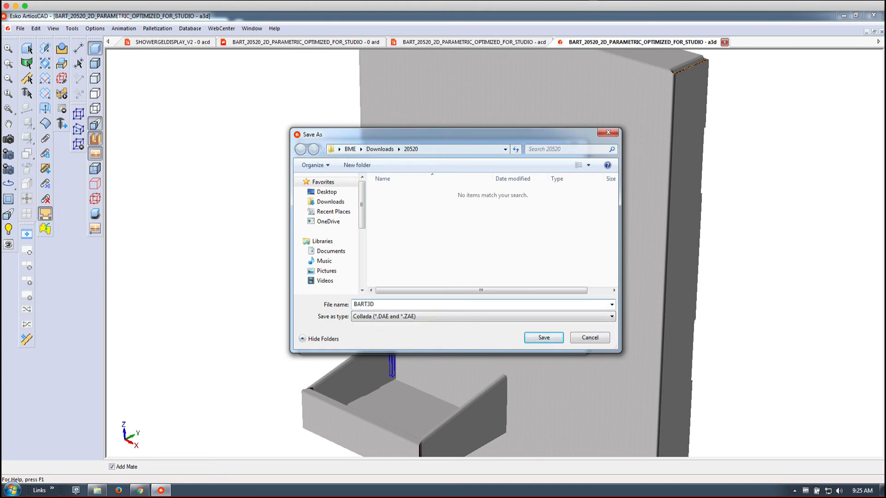
{"action": "left_click", "coordinate": [542, 338]}
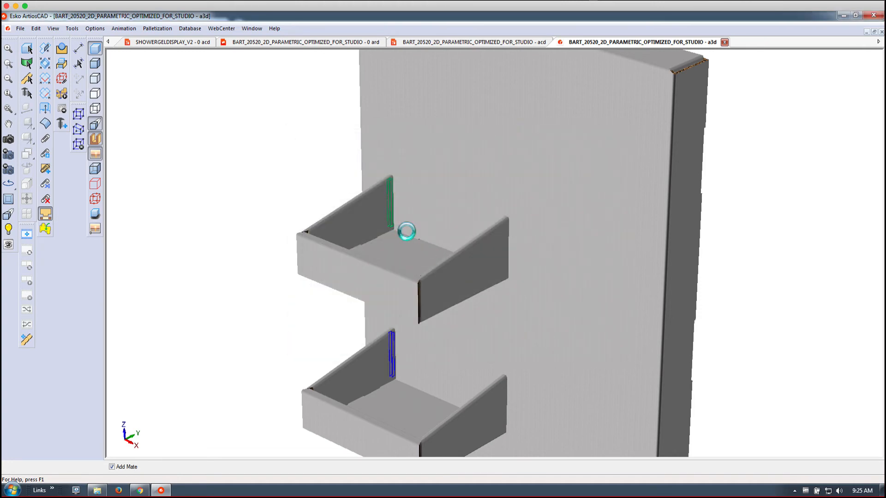
Step: Switch to Adobe Illustrator, check the scenes available in Studio and view the assembled SHOWERGELDISPLAY_COMPOSITION_1.ZAE display from a slightly different angle
{"action": "key", "text": "super+Tab"}
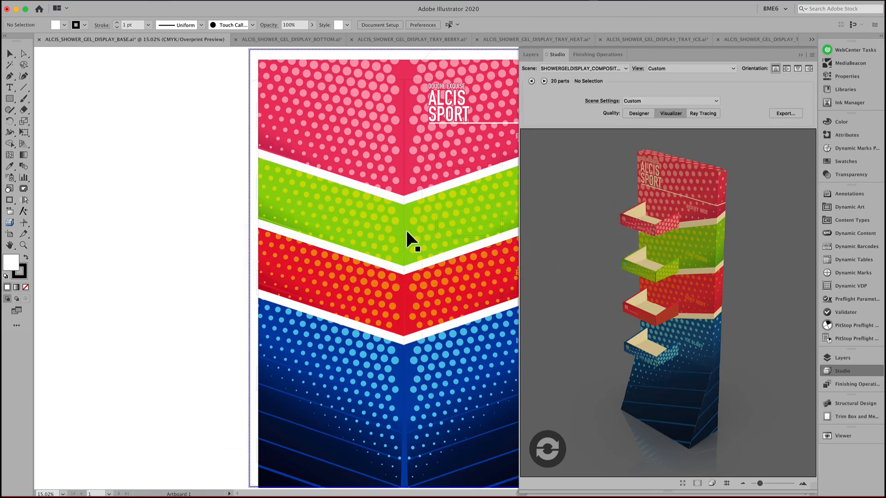
{"action": "left_click", "coordinate": [579, 69]}
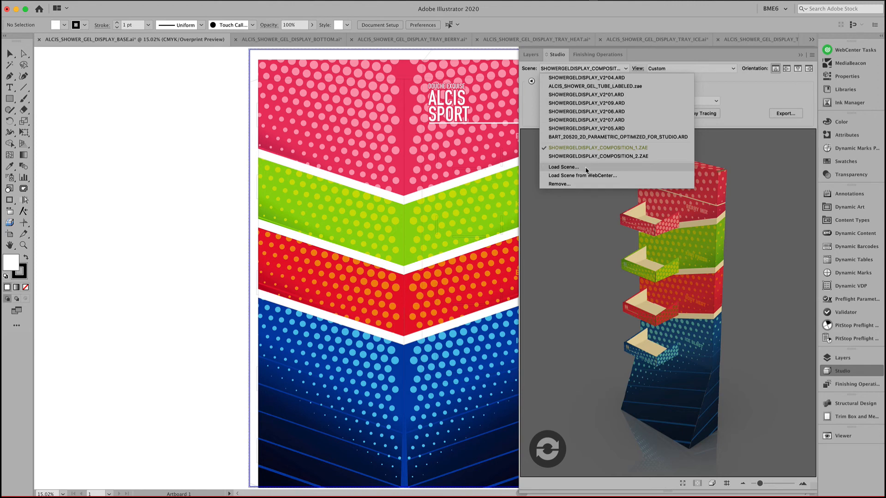
{"action": "left_click", "coordinate": [736, 297]}
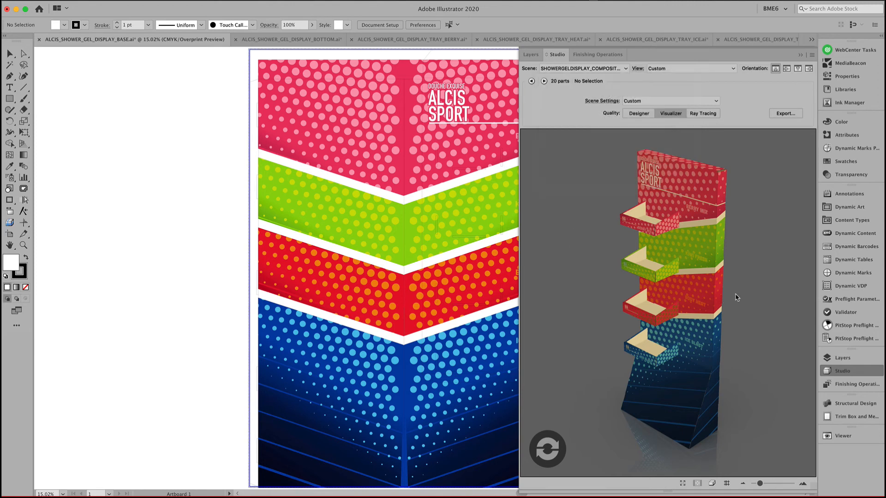
{"action": "left_click_drag", "start_coordinate": [736, 297], "coordinate": [713, 321]}
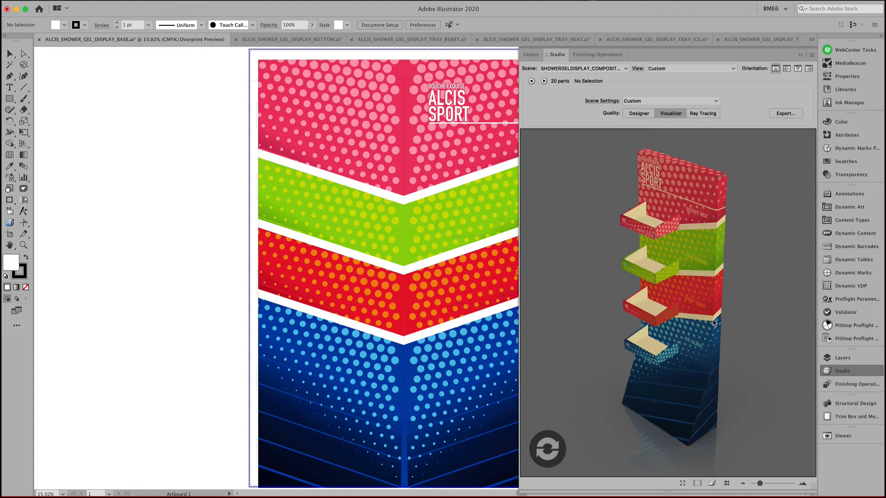
{"action": "left_click", "coordinate": [620, 71]}
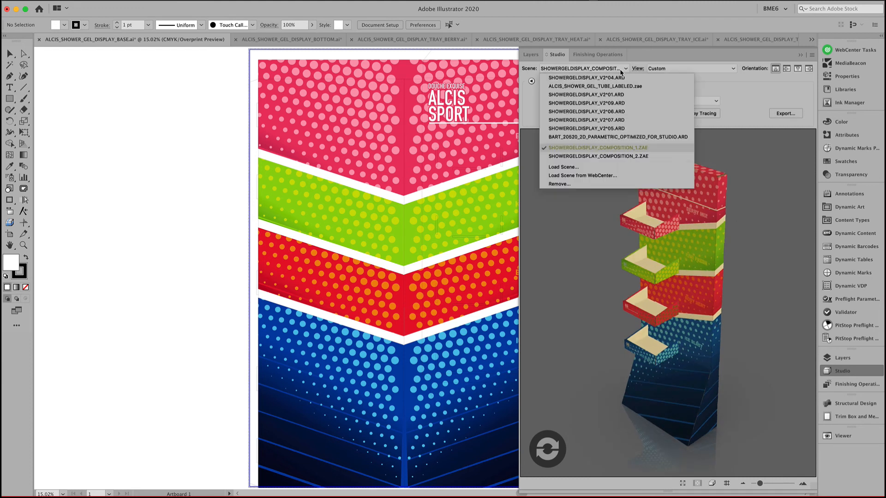
{"action": "left_click", "coordinate": [627, 150]}
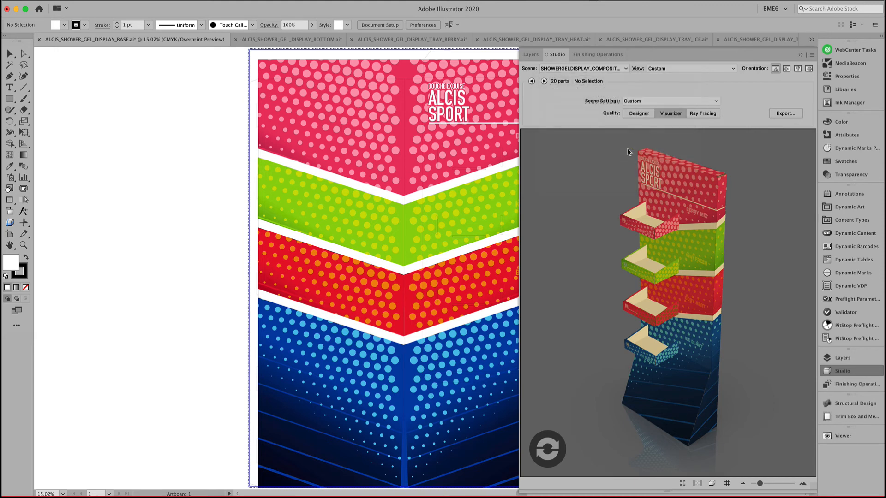
Step: View the separate part scenes SHOWERGELDISPLAY_V2*01, *09, *06 and *07, and return to the SHOWERGELDISPLAY_COMPOSITION_1.ZAE scene
{"action": "left_click", "coordinate": [617, 69]}
{"action": "left_click", "coordinate": [618, 94]}
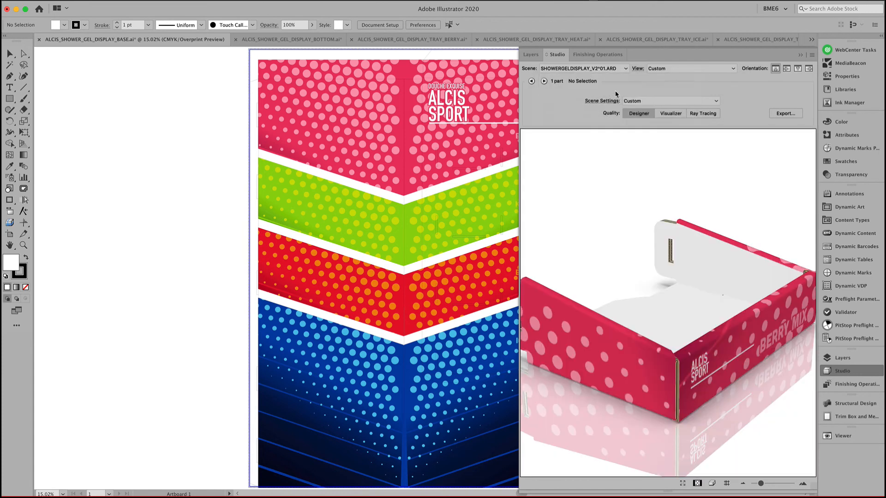
{"action": "left_click", "coordinate": [614, 70]}
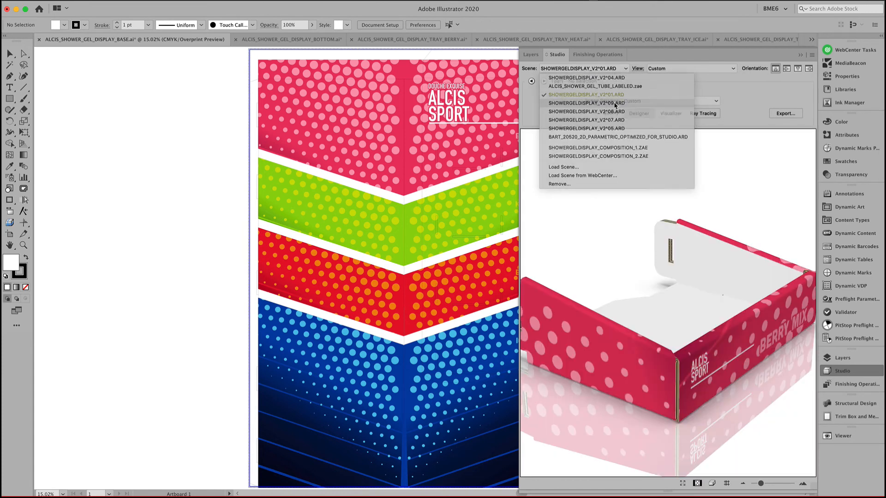
{"action": "left_click", "coordinate": [614, 104]}
{"action": "left_click", "coordinate": [614, 70]}
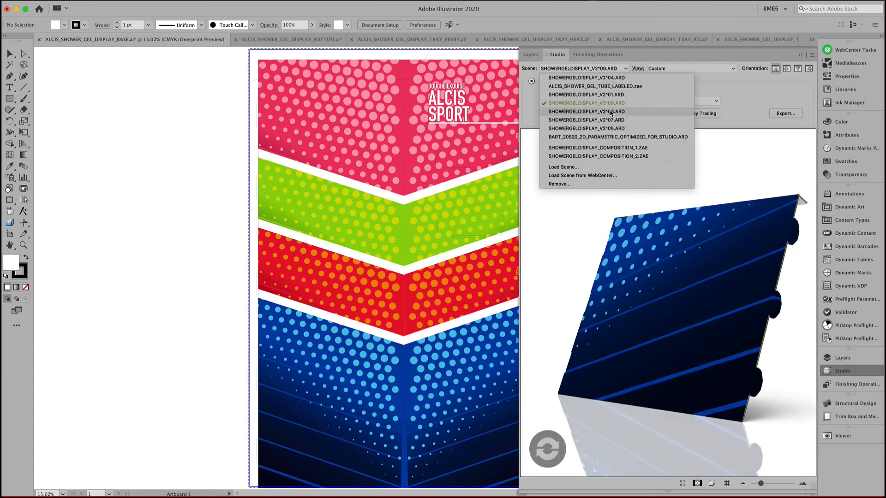
{"action": "left_click", "coordinate": [610, 111]}
{"action": "left_click", "coordinate": [608, 70]}
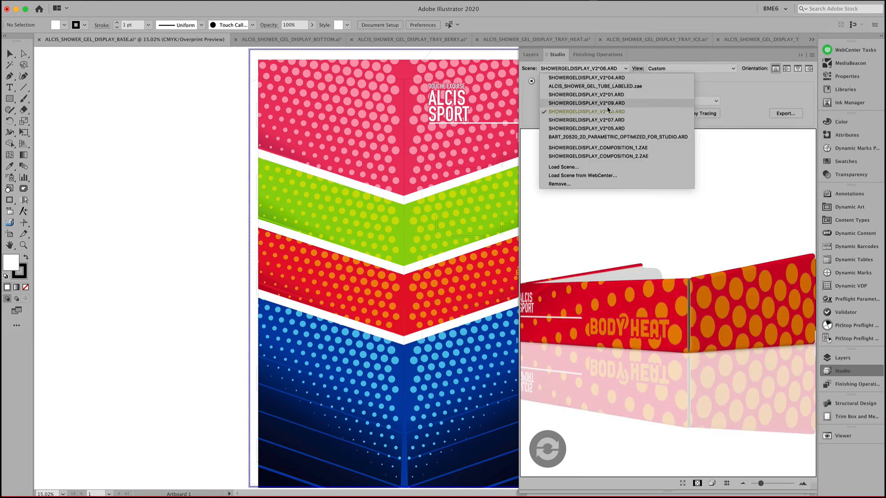
{"action": "left_click", "coordinate": [608, 120]}
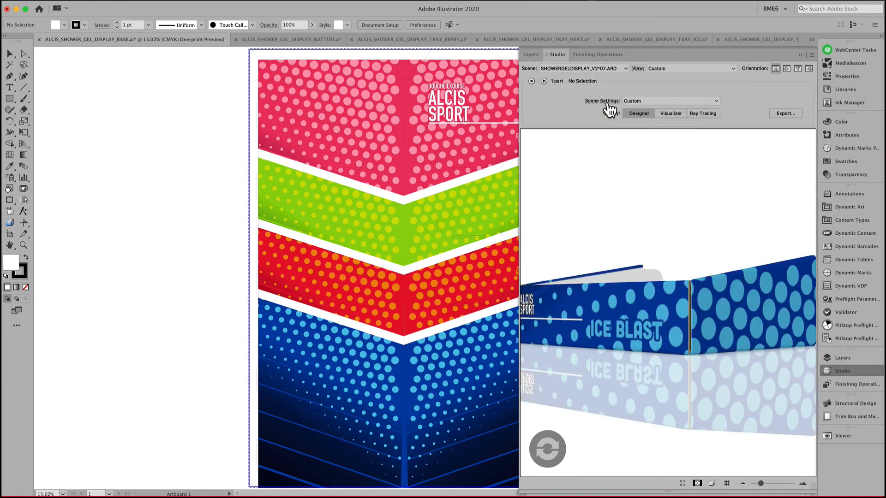
{"action": "left_click", "coordinate": [606, 70]}
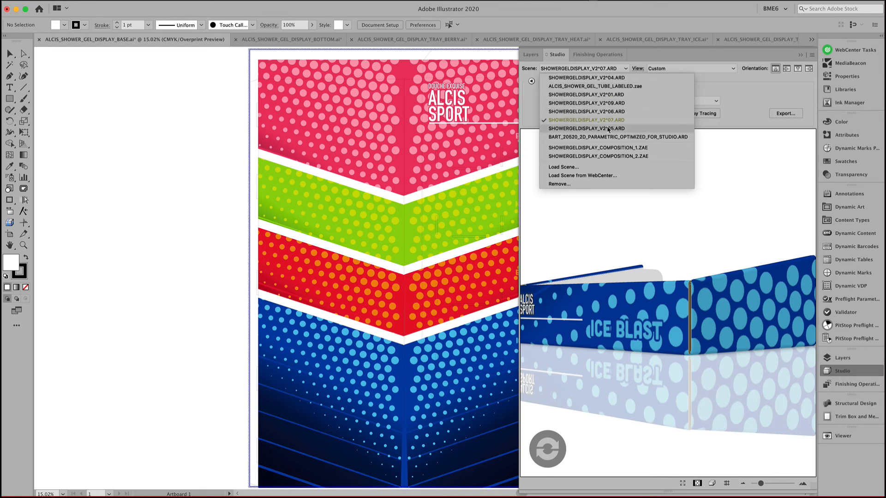
{"action": "left_click", "coordinate": [611, 147]}
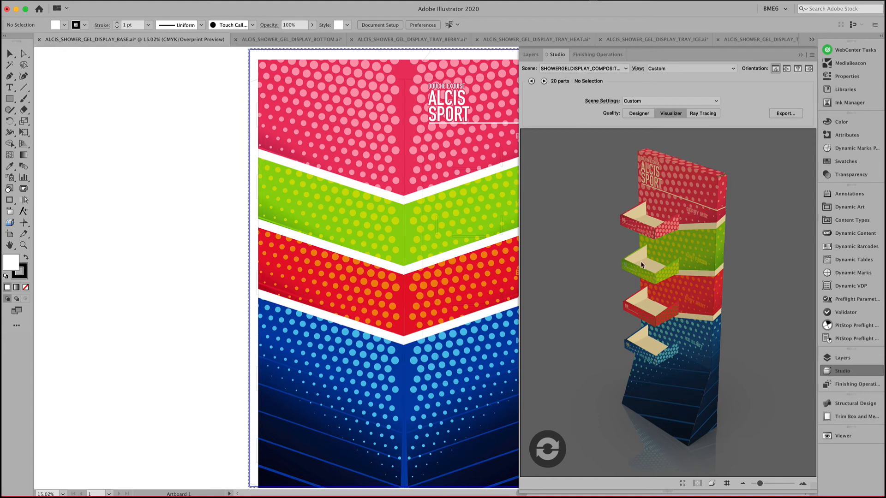
Step: Review the Studio export types for the assembled display, including Image Sequence and Collada File, and close the export settings without exporting
{"action": "mouse_move", "coordinate": [664, 282]}
{"action": "left_mouse_down"}
{"action": "mouse_move", "coordinate": [638, 278]}
{"action": "mouse_move", "coordinate": [677, 272]}
{"action": "left_mouse_up"}
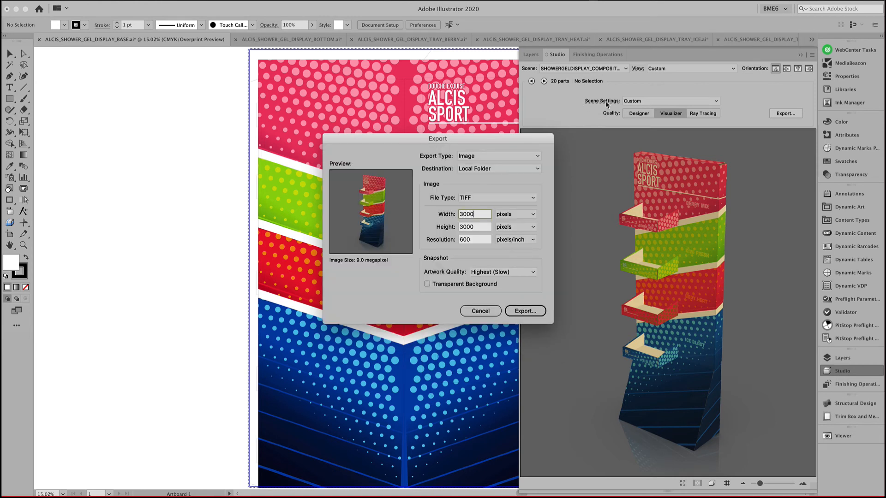
{"action": "left_click", "coordinate": [491, 156]}
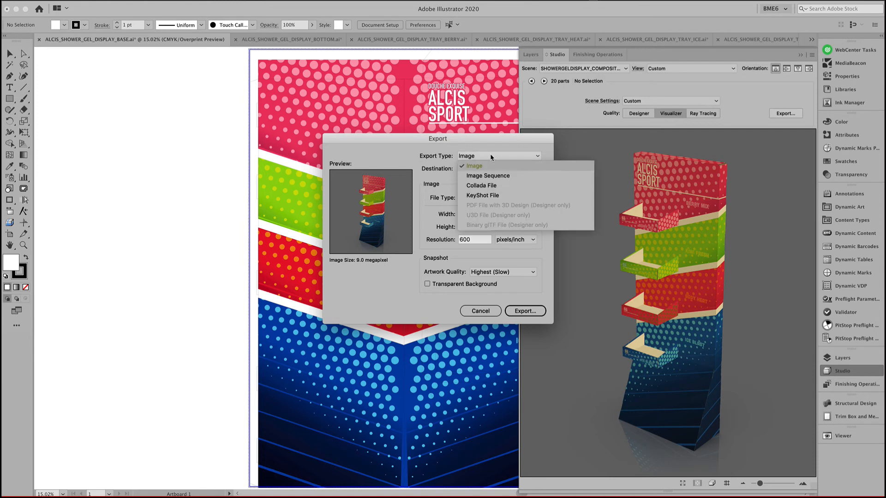
{"action": "left_click", "coordinate": [490, 176]}
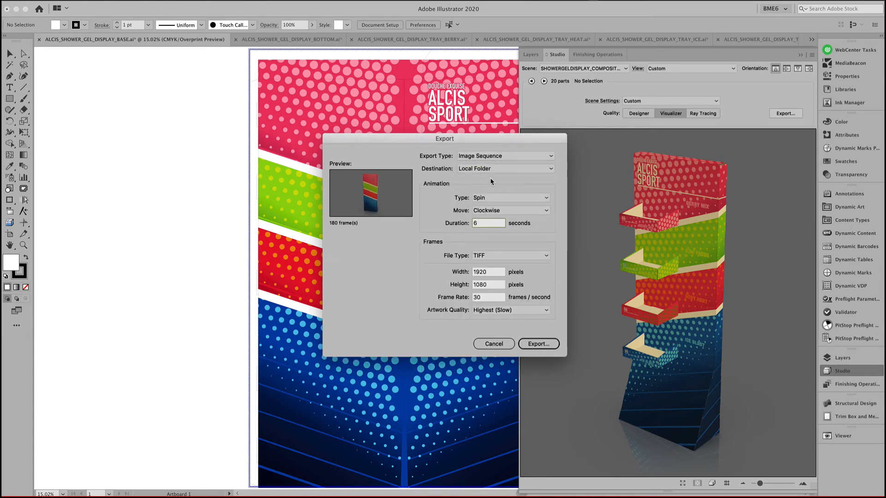
{"action": "left_click", "coordinate": [502, 156]}
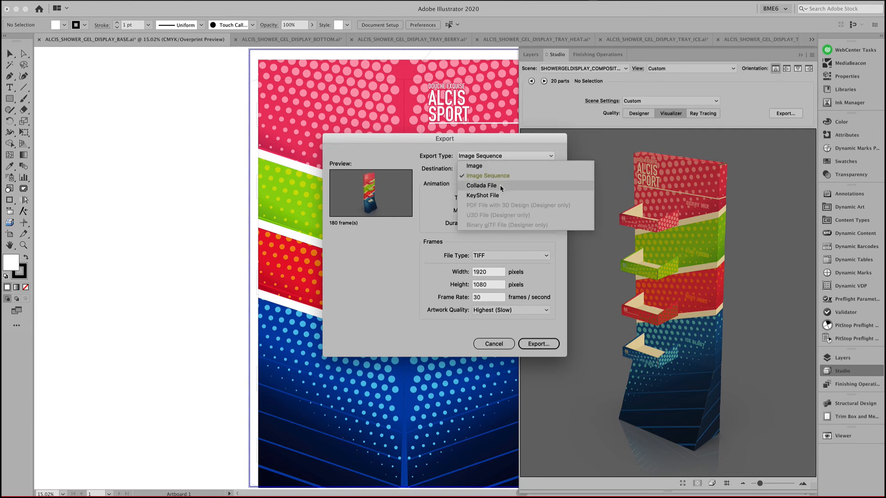
{"action": "left_click", "coordinate": [499, 185]}
{"action": "left_click", "coordinate": [499, 155]}
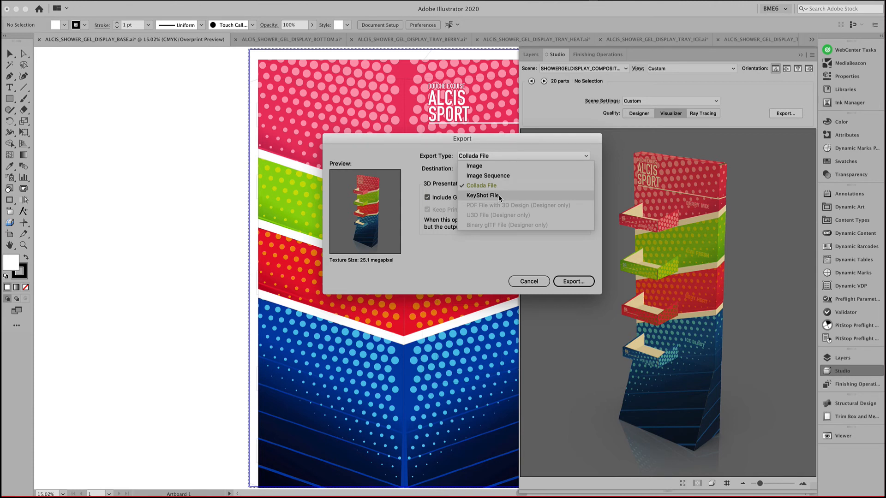
{"action": "left_click", "coordinate": [490, 254]}
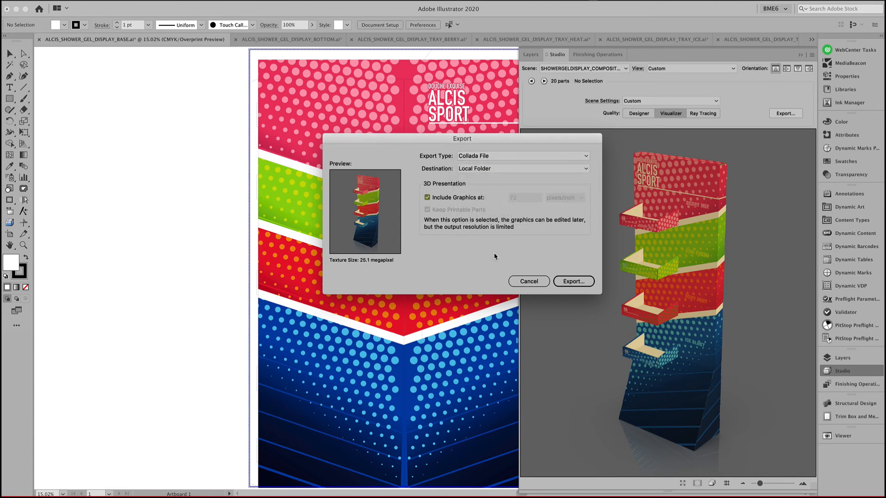
{"action": "left_click", "coordinate": [528, 282]}
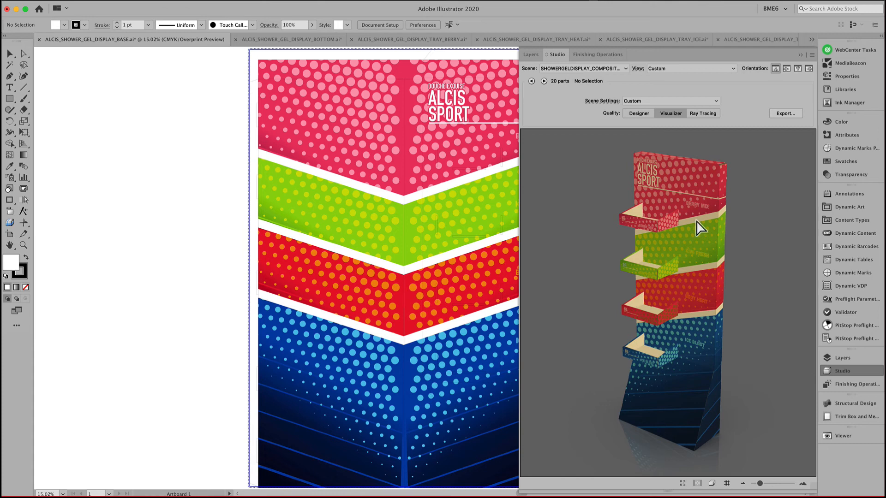
Step: Switch back to ArtiosCAD and view more of the assembled display with all four shelves
{"action": "key", "text": "super+Tab"}
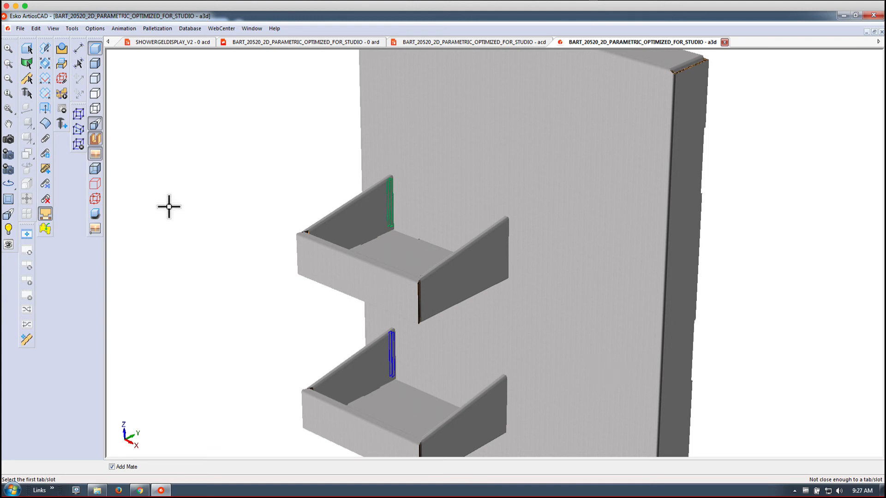
{"action": "left_click", "coordinate": [7, 80]}
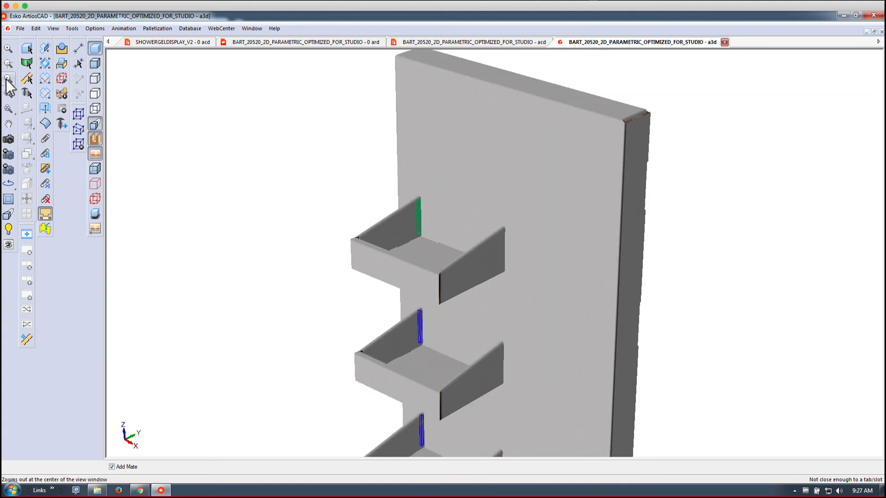
{"action": "left_click", "coordinate": [7, 80]}
{"action": "left_click", "coordinate": [7, 80]}
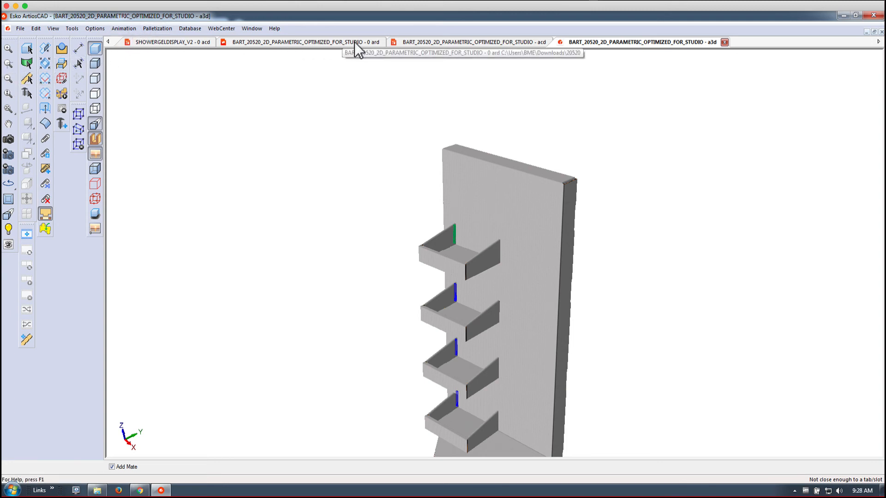
Step: Review the multi-part canvas and the rebuild variables of the flat 2D design, and cancel the rebuild
{"action": "left_click", "coordinate": [466, 42]}
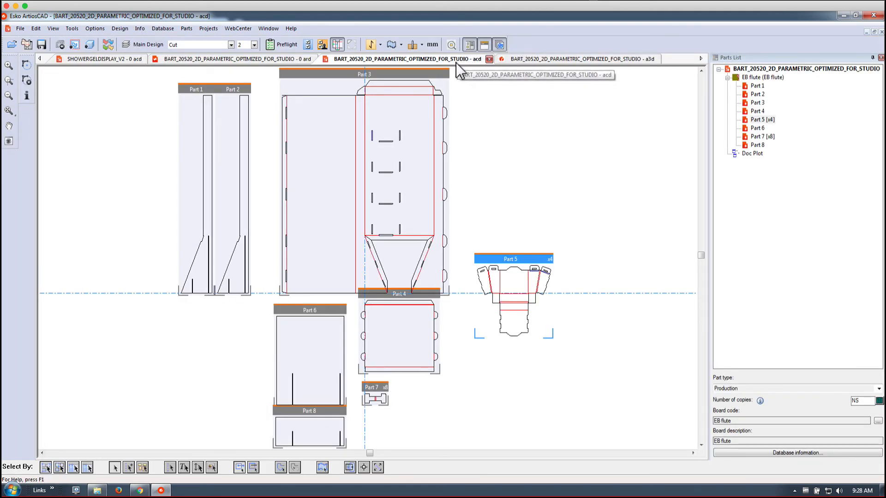
{"action": "left_click", "coordinate": [268, 58]}
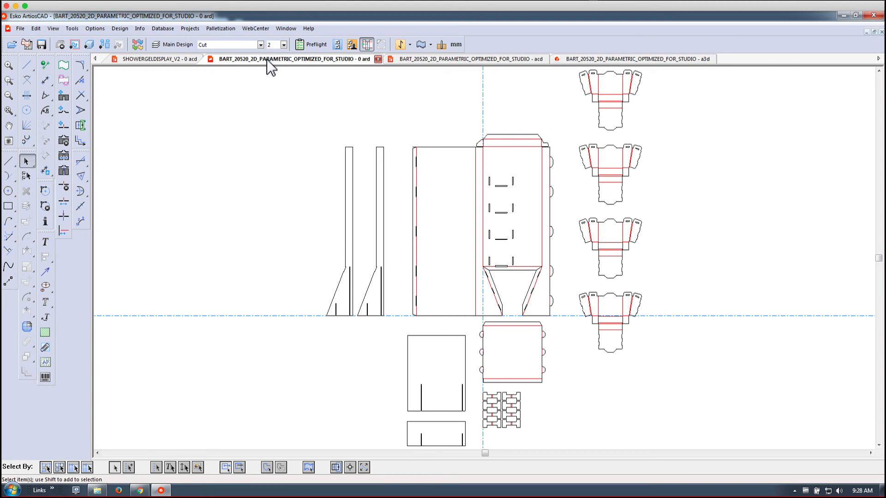
{"action": "left_click", "coordinate": [119, 28]}
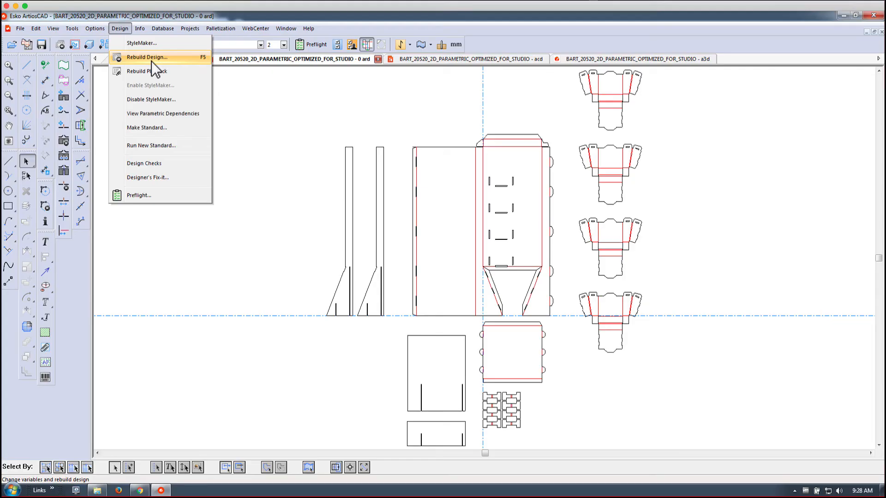
{"action": "left_click", "coordinate": [151, 60]}
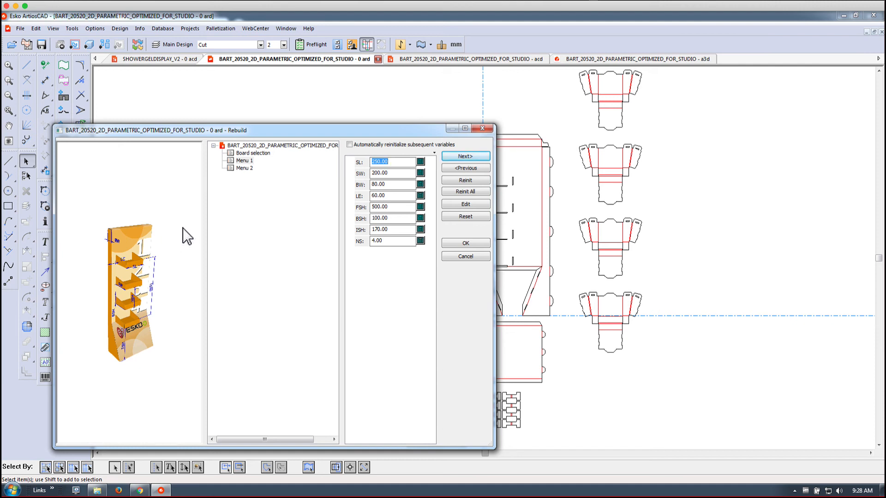
{"action": "left_click", "coordinate": [463, 257]}
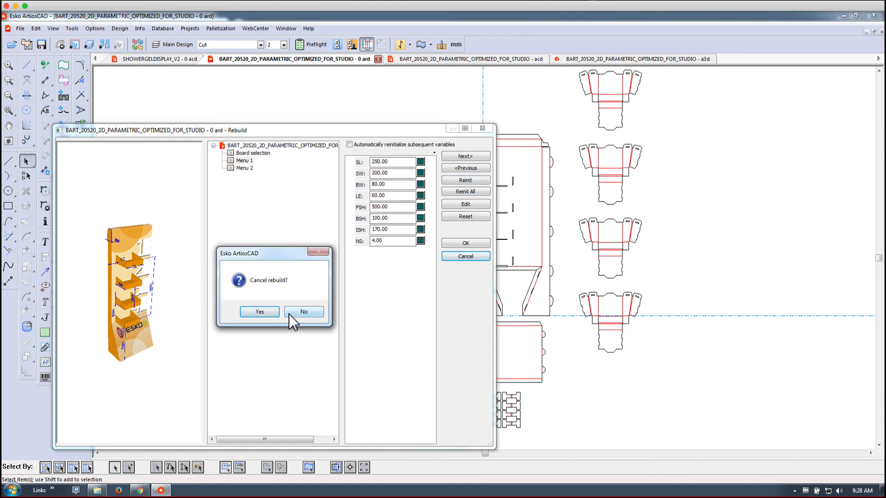
{"action": "left_click", "coordinate": [256, 311]}
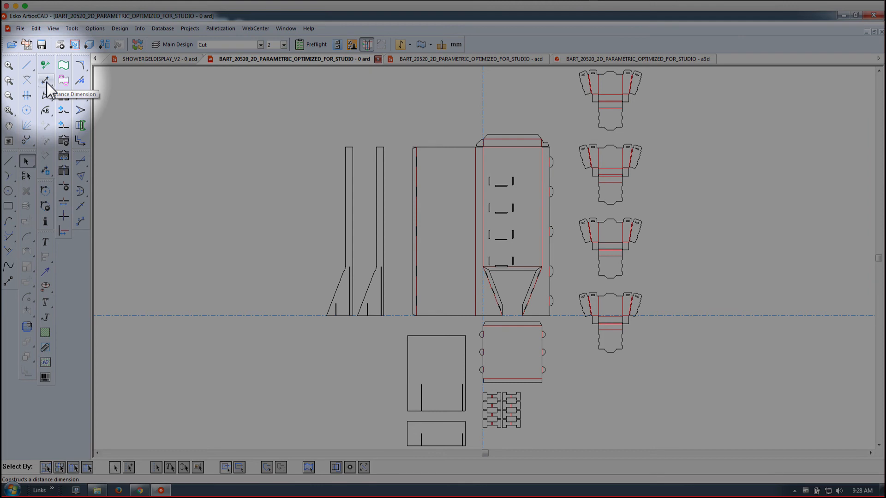
Step: Add a distance dimension across the front face of the main body panel, placed above its top flap
{"action": "left_click", "coordinate": [46, 81]}
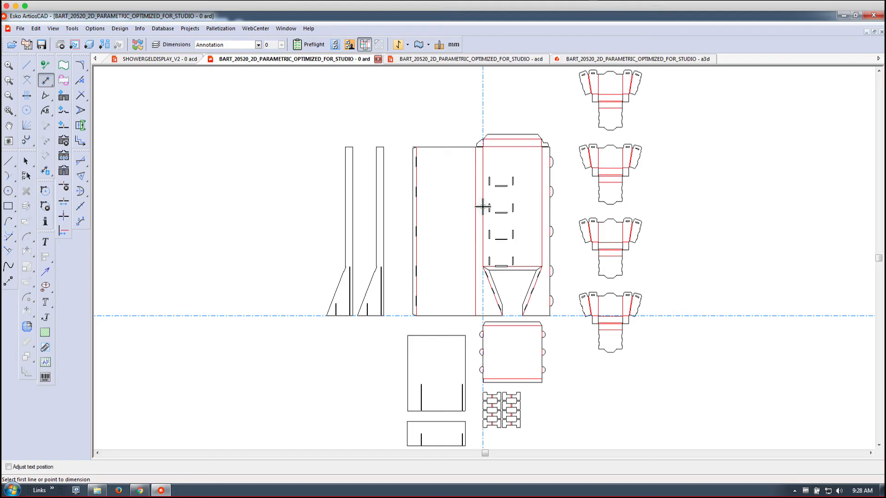
{"action": "left_click", "coordinate": [483, 207]}
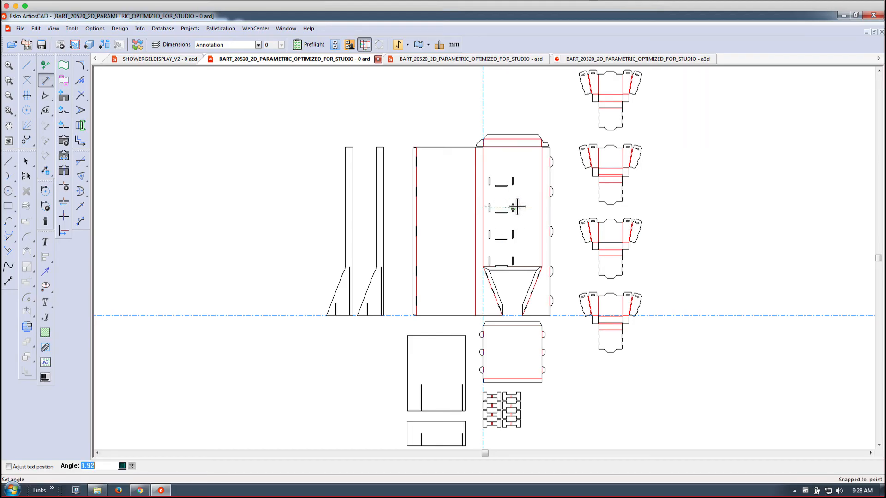
{"action": "left_click", "coordinate": [541, 208]}
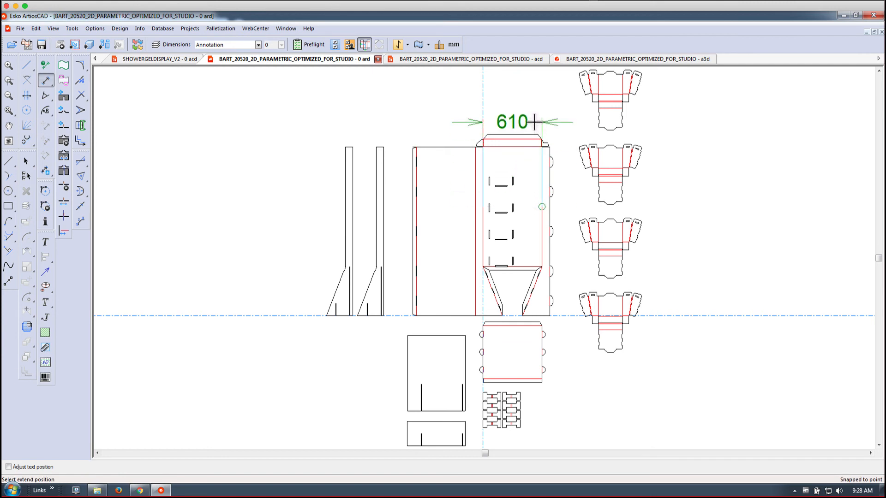
{"action": "left_click", "coordinate": [534, 122]}
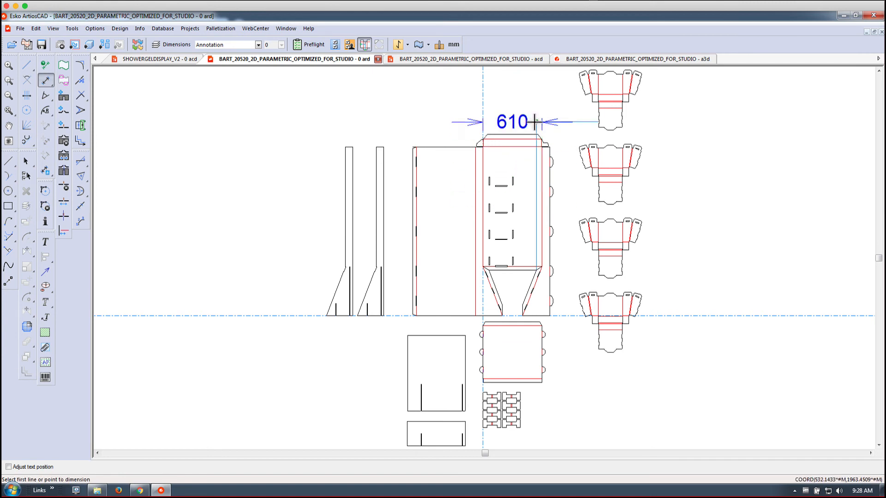
Step: Dimension the centre width of the second shelf blank from the top, placing the dimension above it, and leave the tool
{"action": "left_click", "coordinate": [598, 157]}
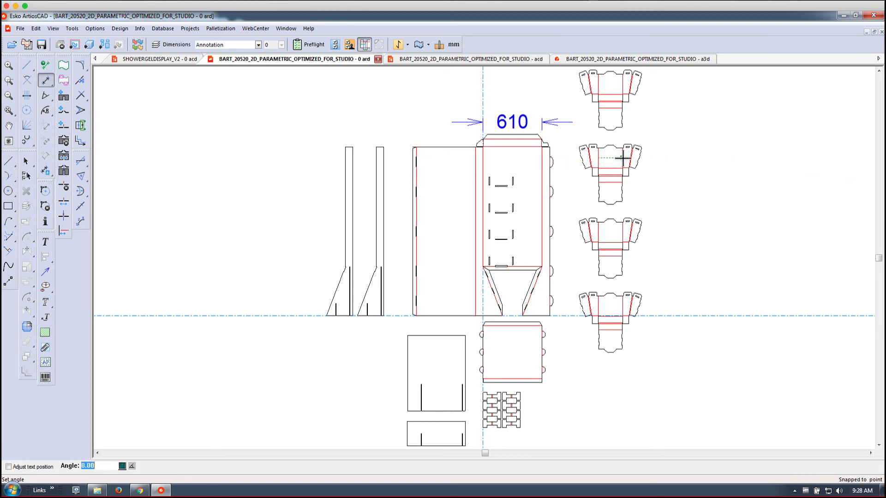
{"action": "left_click", "coordinate": [622, 158]}
{"action": "left_click", "coordinate": [620, 137]}
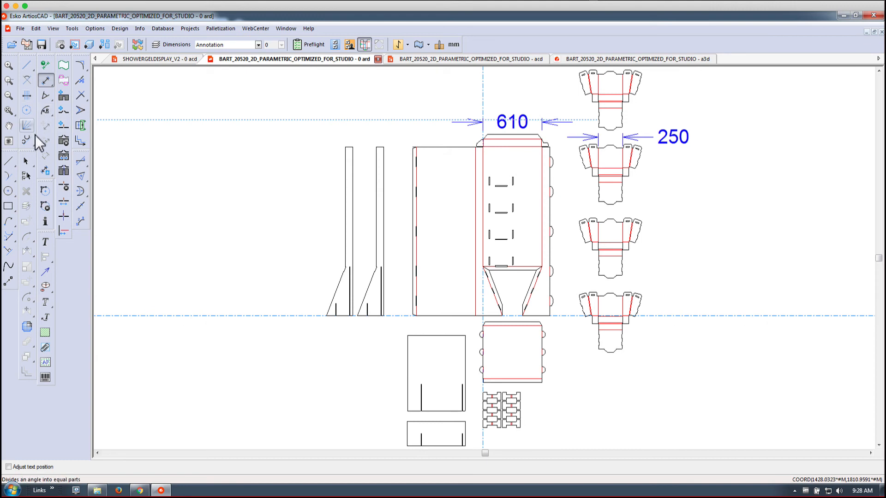
{"action": "left_click", "coordinate": [26, 161]}
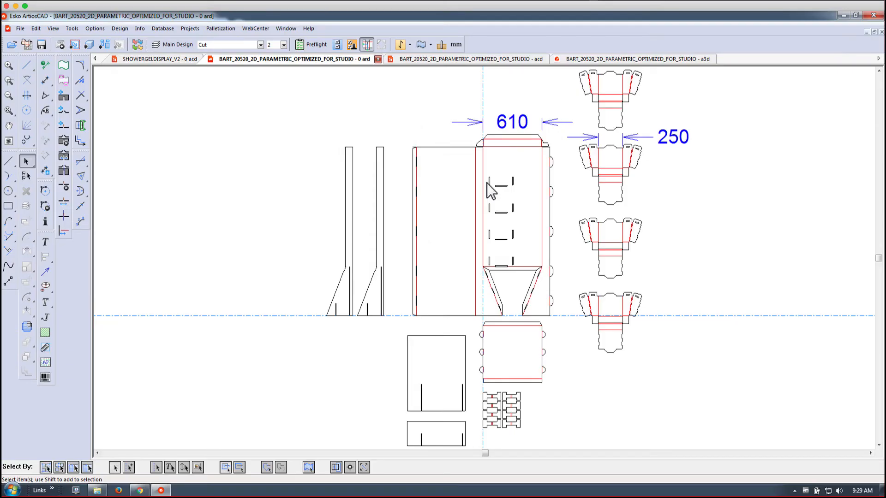
Step: Start rebuilding the design with shelf length SL set to 500 and lateral edge LE to 55, continuing to the Menu 2 variables
{"action": "left_click", "coordinate": [119, 32]}
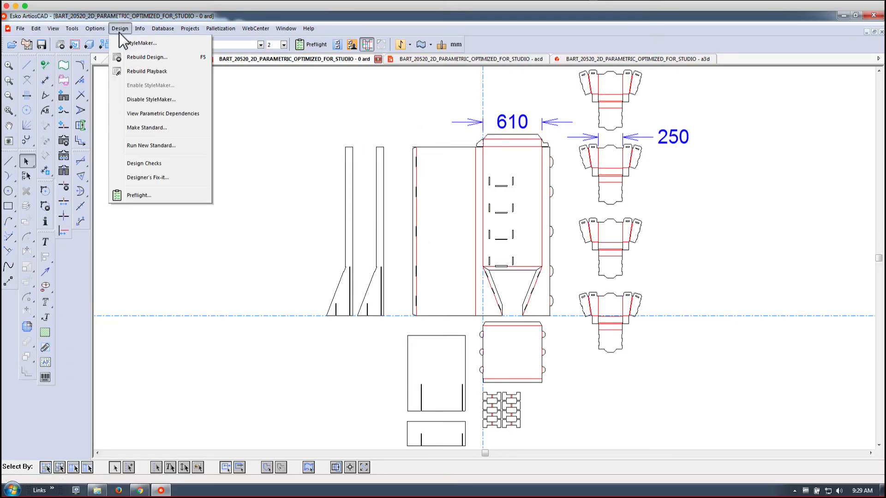
{"action": "left_click", "coordinate": [134, 59]}
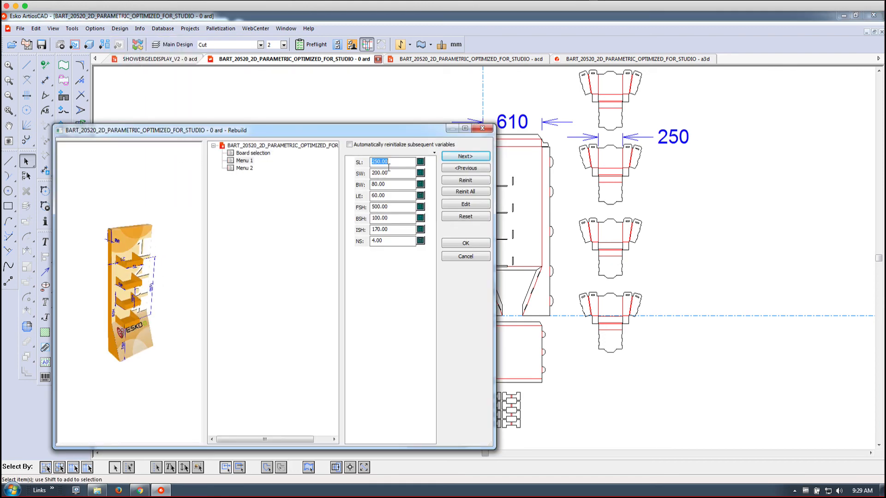
{"action": "type", "text": "500"}
{"action": "key", "text": "Tab"}
{"action": "key", "text": "Tab"}
{"action": "key", "text": "Tab"}
{"action": "type", "text": "55"}
{"action": "key", "text": "Tab"}
{"action": "key", "text": "Tab"}
{"action": "key", "text": "Tab"}
{"action": "key", "text": "Tab"}
{"action": "left_click", "coordinate": [460, 157]}
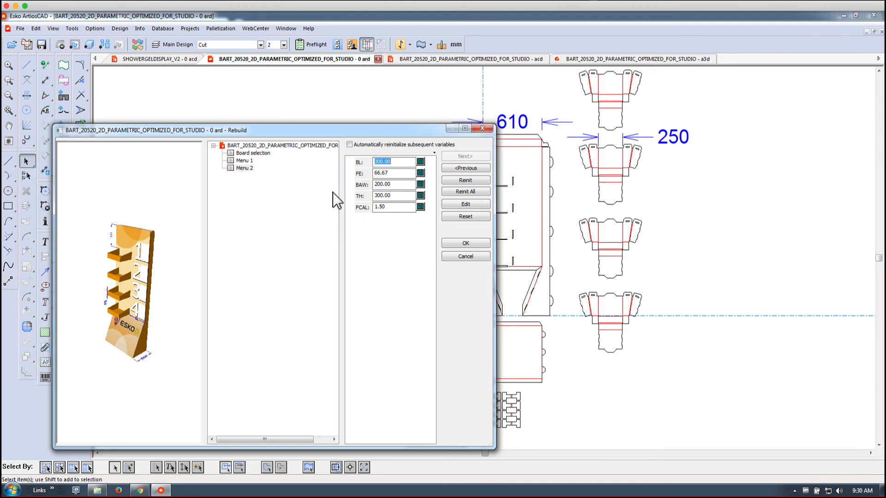
Step: Look up the variable descriptions in Preview-with-variables_.JPG from the 20520 folder and return to the rebuild in ArtiosCAD
{"action": "left_click", "coordinate": [98, 490]}
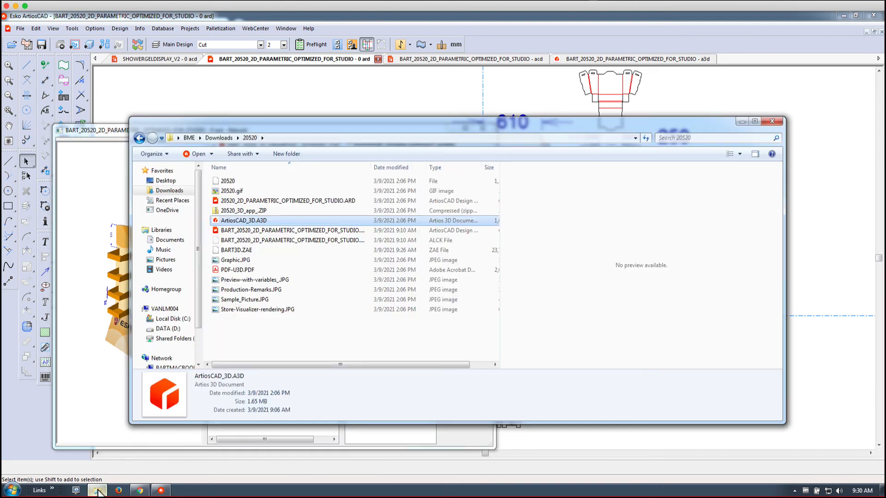
{"action": "left_click", "coordinate": [240, 261]}
{"action": "left_click", "coordinate": [240, 279]}
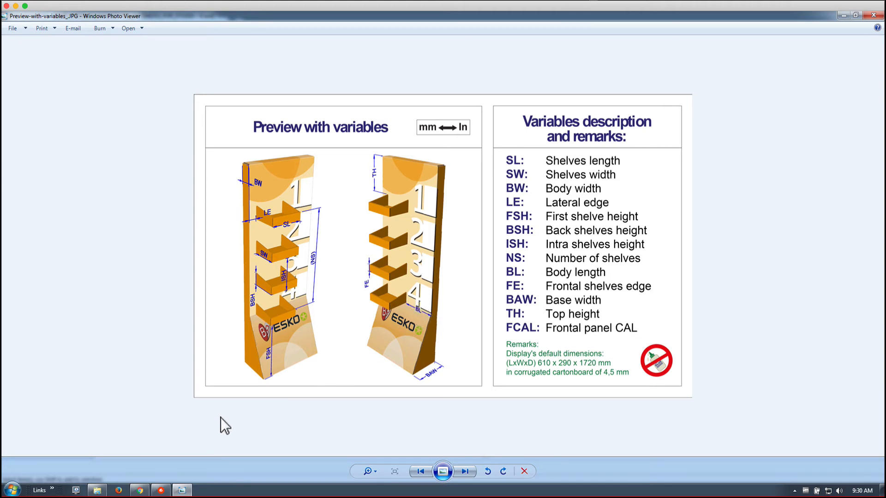
{"action": "left_click", "coordinate": [161, 490]}
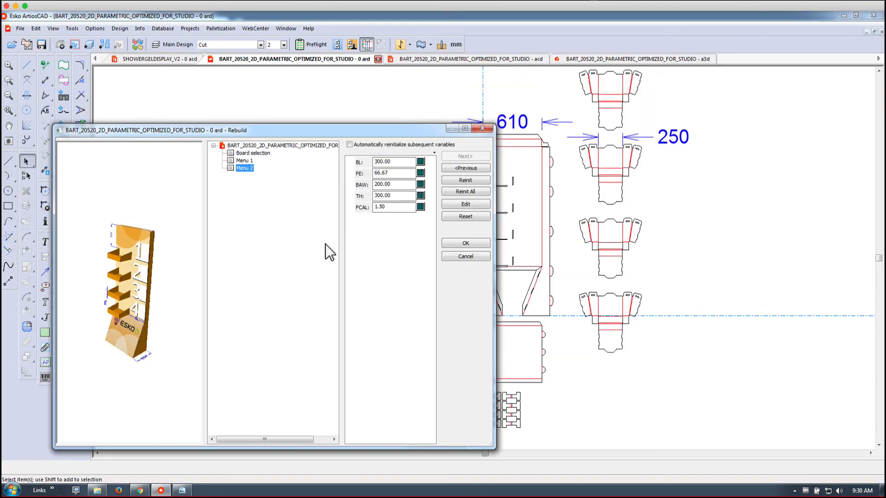
Step: Set the body length BL to 55 and rebuild the design
{"action": "left_click_drag", "start_coordinate": [388, 162], "coordinate": [353, 160]}
{"action": "type", "text": "55"}
{"action": "left_click", "coordinate": [449, 244]}
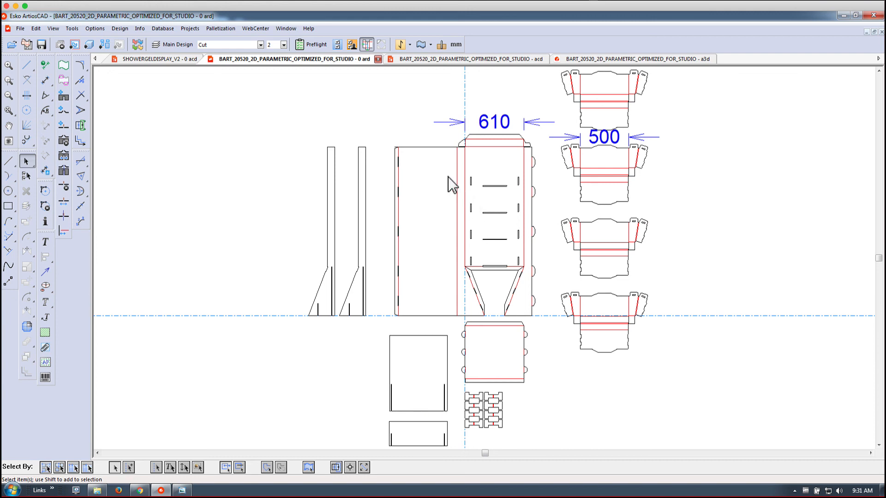
Step: Convert the rebuilt design to a canvas, closing the previous one, and update the existing 3D design using the previous fold angles
{"action": "left_click", "coordinate": [106, 44]}
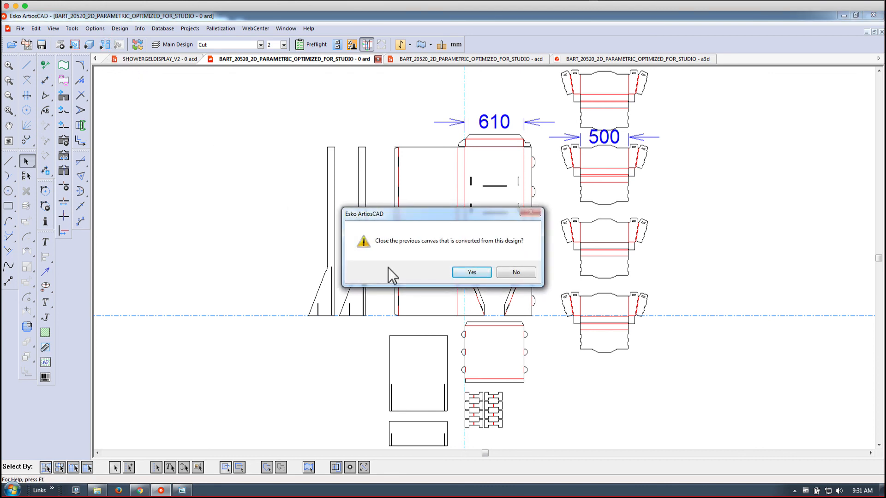
{"action": "left_click", "coordinate": [472, 272]}
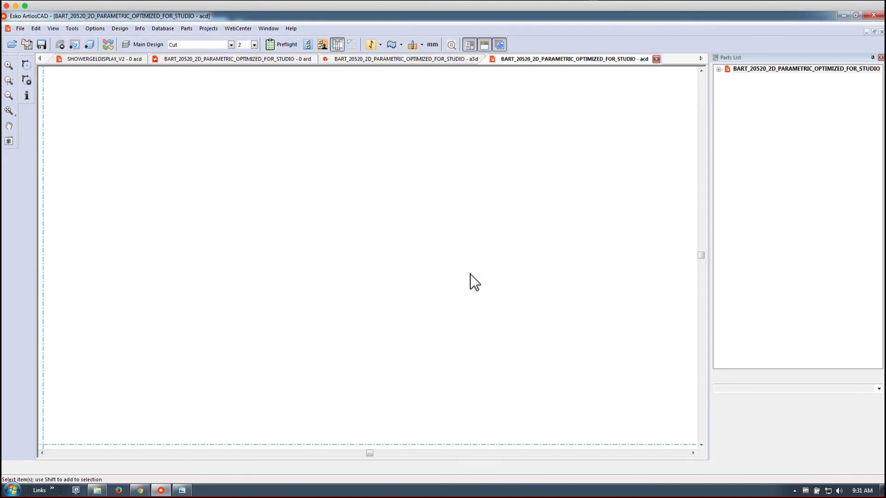
{"action": "left_click", "coordinate": [90, 45]}
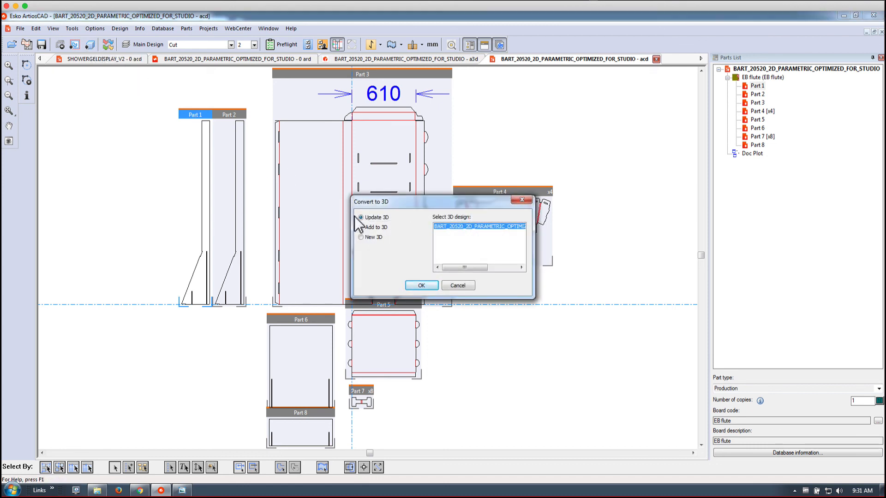
{"action": "left_click", "coordinate": [418, 283]}
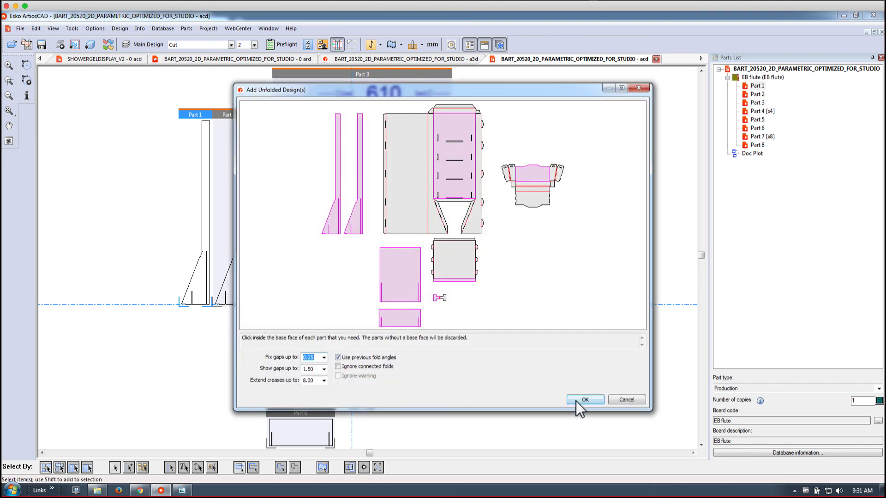
{"action": "left_click", "coordinate": [578, 401]}
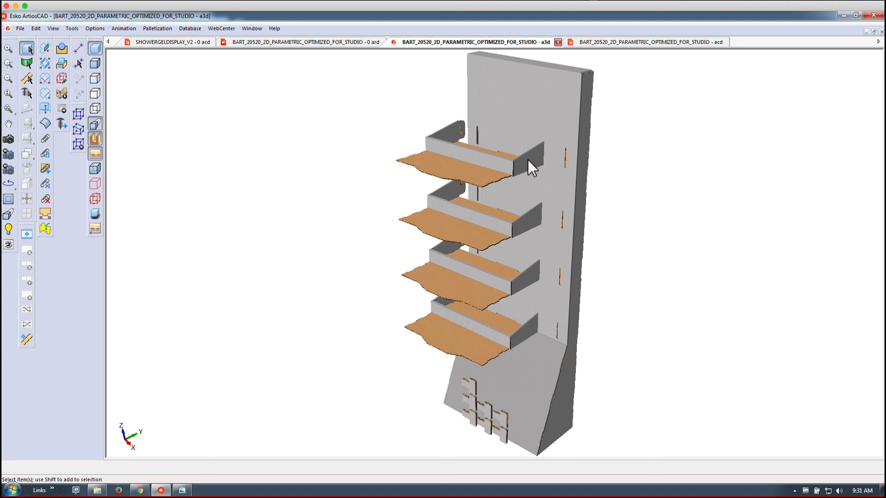
Step: Snap the rear tab of the top shelf into the matching slot of the back panel, accepting the first alignment
{"action": "left_click", "coordinate": [8, 93]}
{"action": "left_click_drag", "start_coordinate": [550, 163], "coordinate": [606, 99]}
{"action": "left_click", "coordinate": [45, 214]}
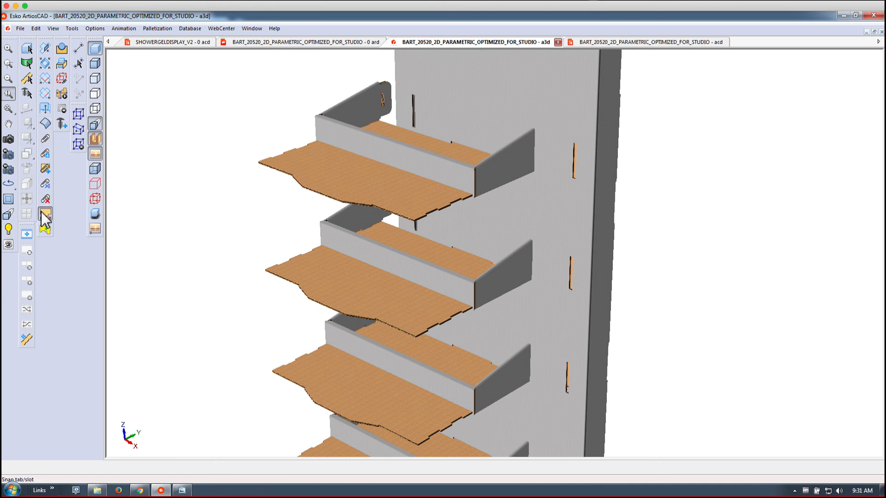
{"action": "left_click", "coordinate": [390, 97]}
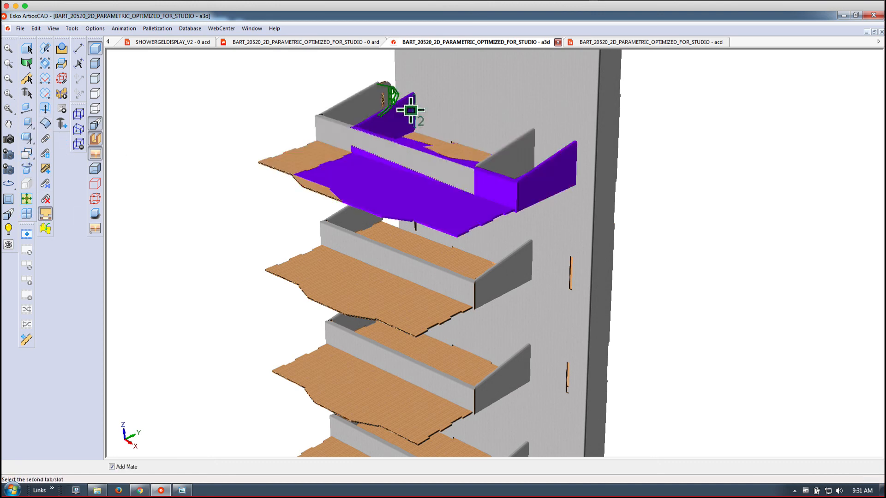
{"action": "left_click", "coordinate": [411, 111]}
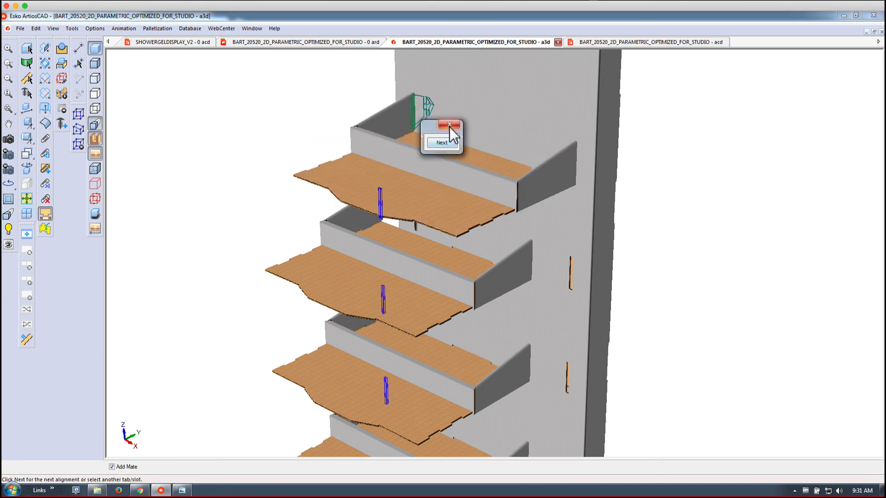
{"action": "left_click", "coordinate": [449, 125]}
{"action": "left_click", "coordinate": [27, 48]}
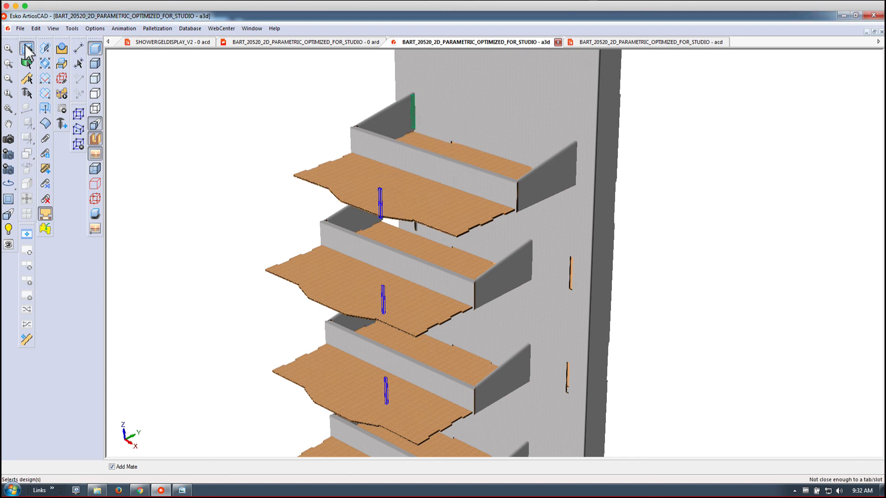
{"action": "left_click", "coordinate": [403, 204]}
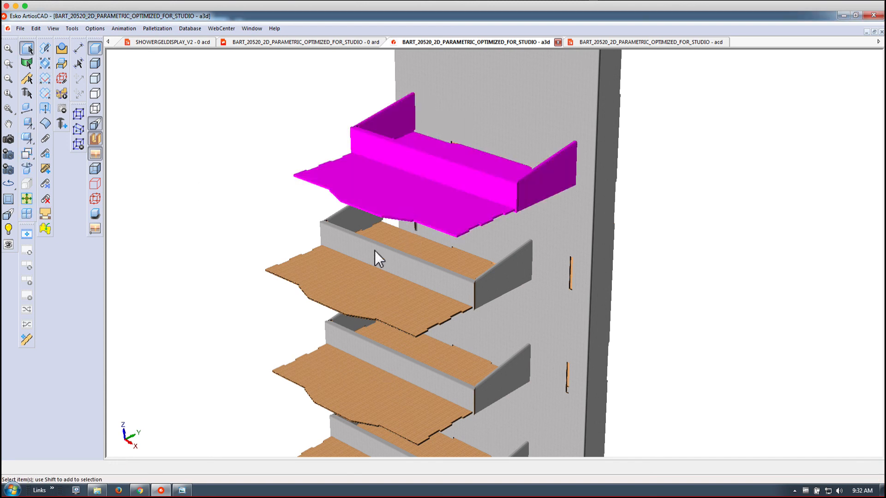
{"action": "left_click", "coordinate": [253, 203]}
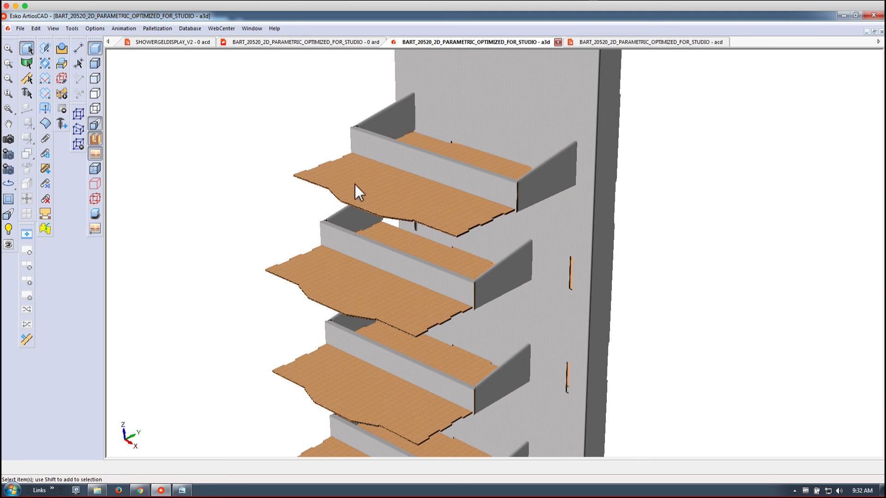
{"action": "left_click", "coordinate": [355, 198]}
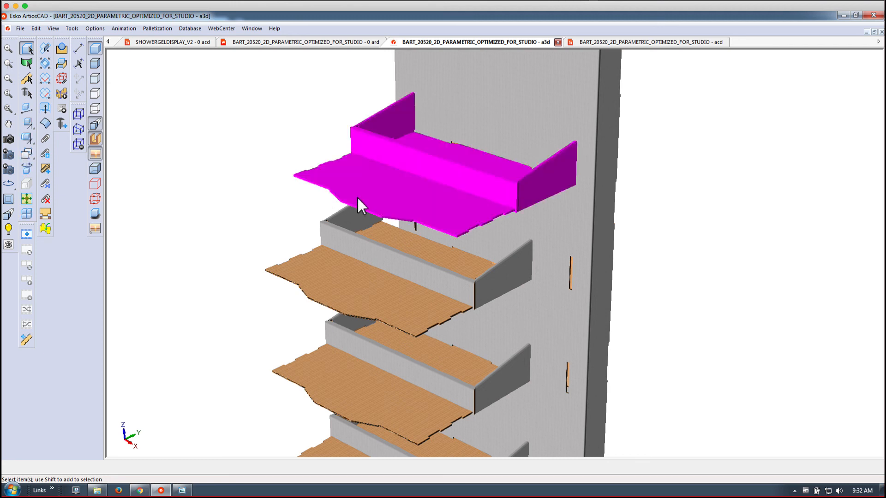
Step: Fold the top shelf's lower front crease to an angle of -90 degrees
{"action": "left_click", "coordinate": [45, 48]}
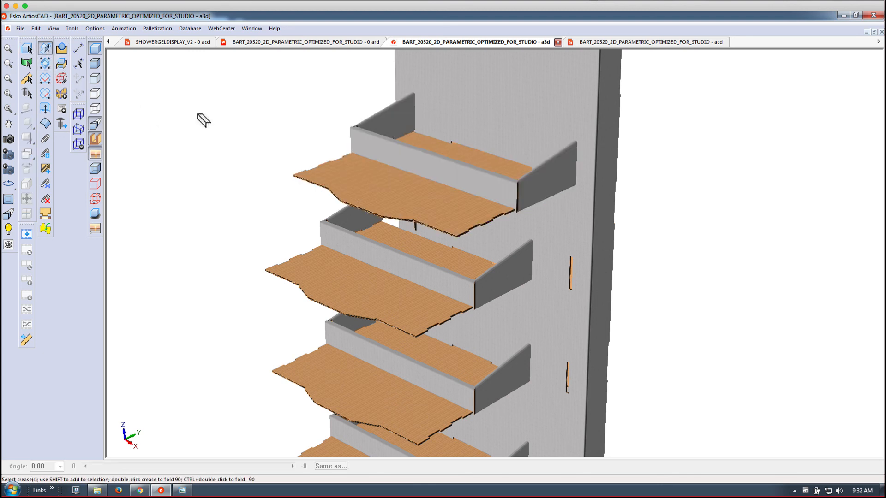
{"action": "left_click", "coordinate": [418, 178]}
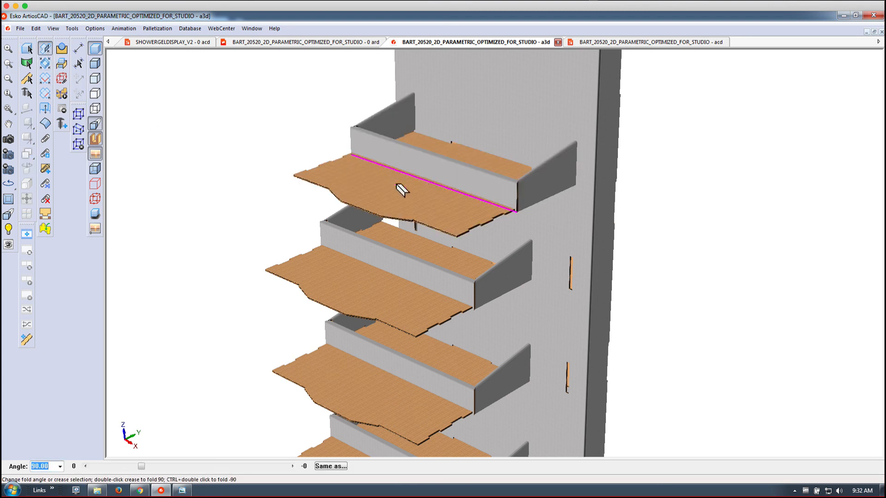
{"action": "left_click_drag", "start_coordinate": [144, 469], "coordinate": [242, 464]}
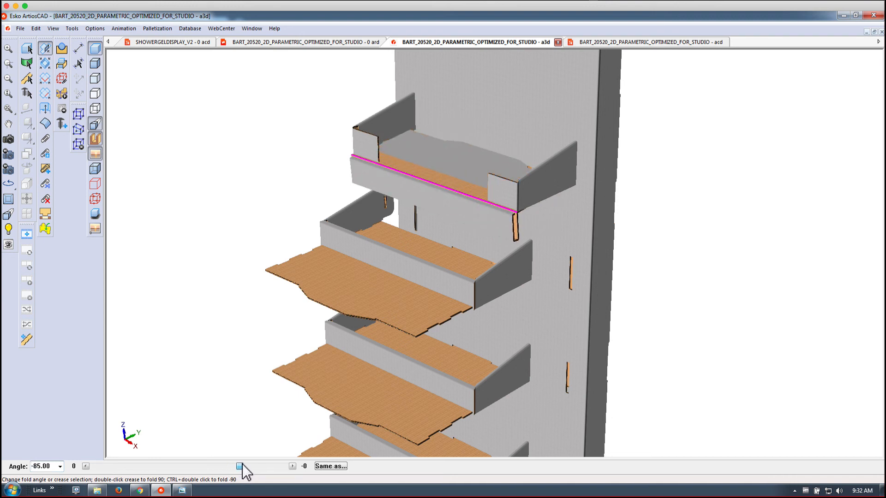
{"action": "left_click", "coordinate": [59, 466]}
{"action": "left_click", "coordinate": [39, 434]}
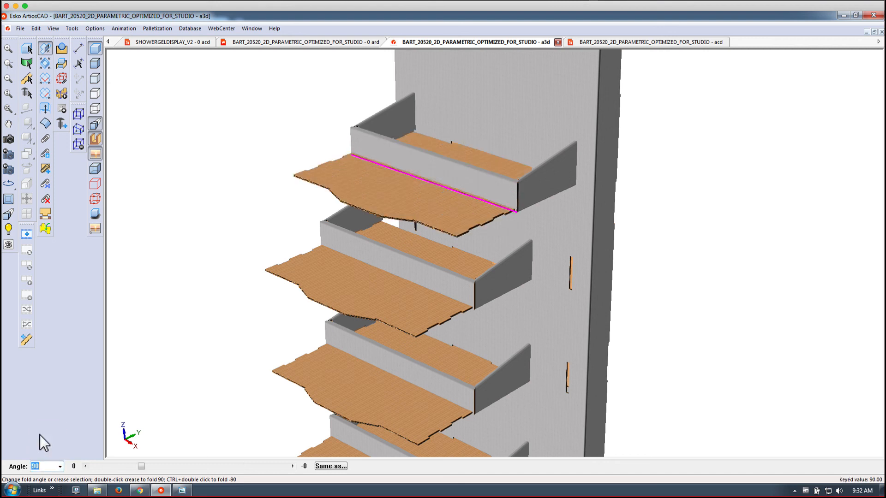
{"action": "left_click", "coordinate": [60, 466]}
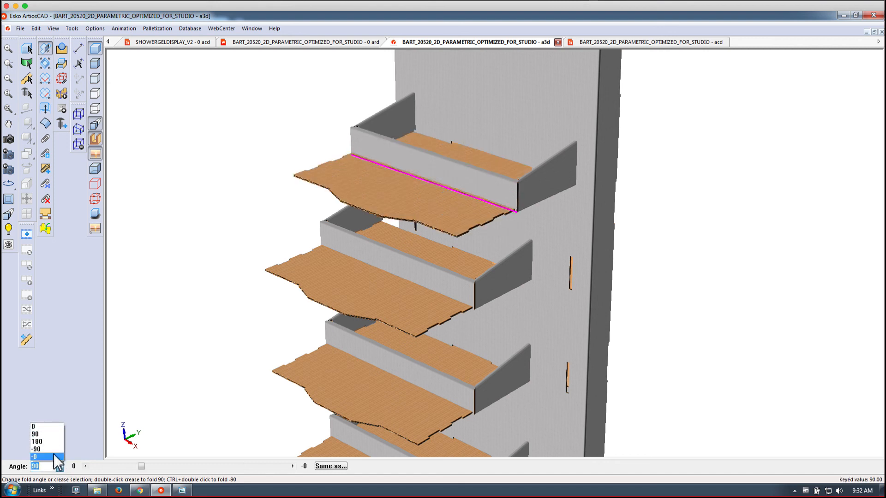
{"action": "left_click", "coordinate": [54, 450]}
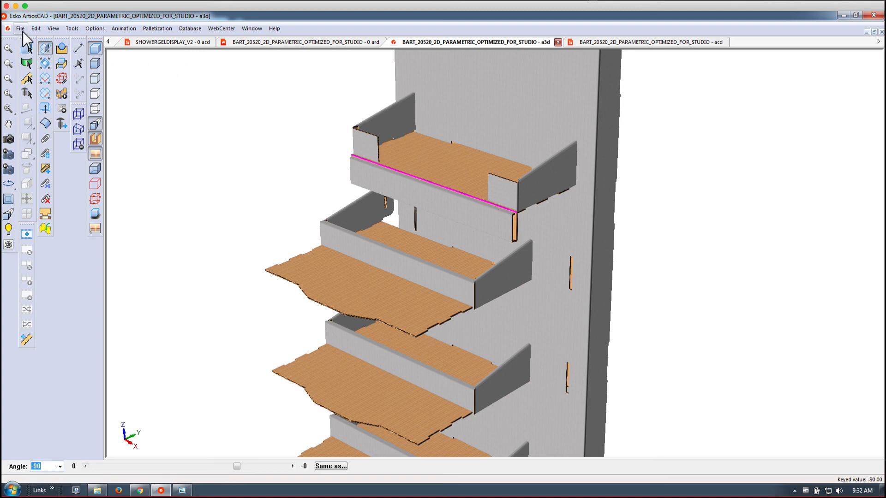
Step: View the decorated display in Illustrator, switch back to ArtiosCAD and review the files in the 20520 folder
{"action": "key", "text": "super+Tab"}
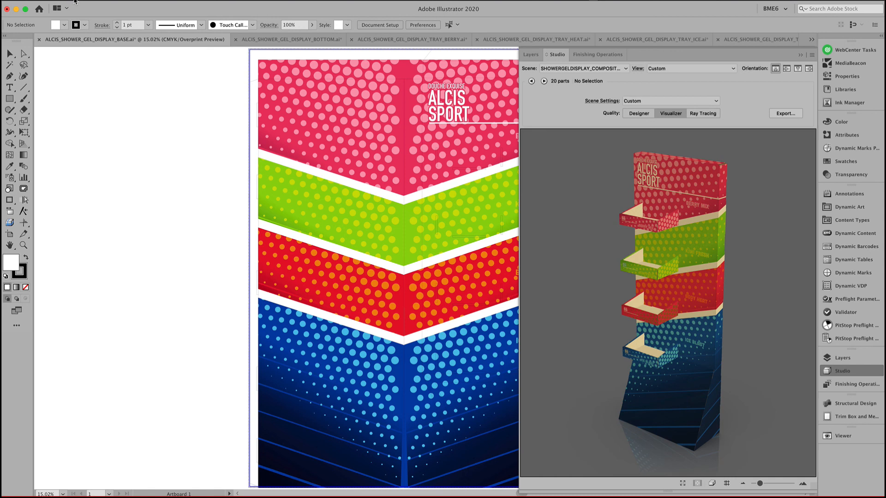
{"action": "key", "text": "super+Tab"}
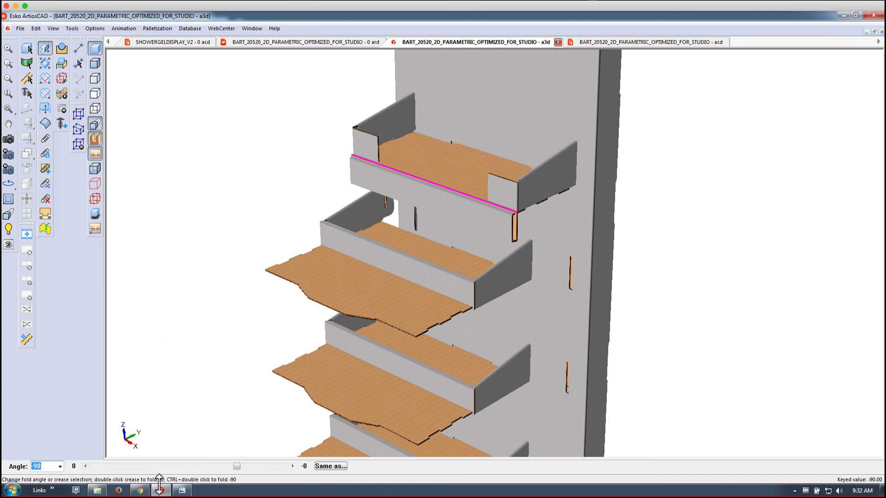
{"action": "left_click", "coordinate": [98, 492]}
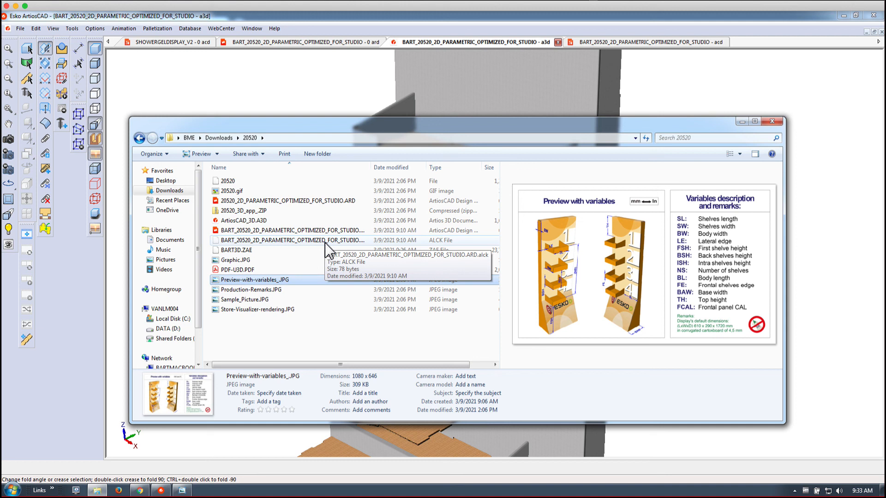
{"action": "left_click", "coordinate": [292, 31]}
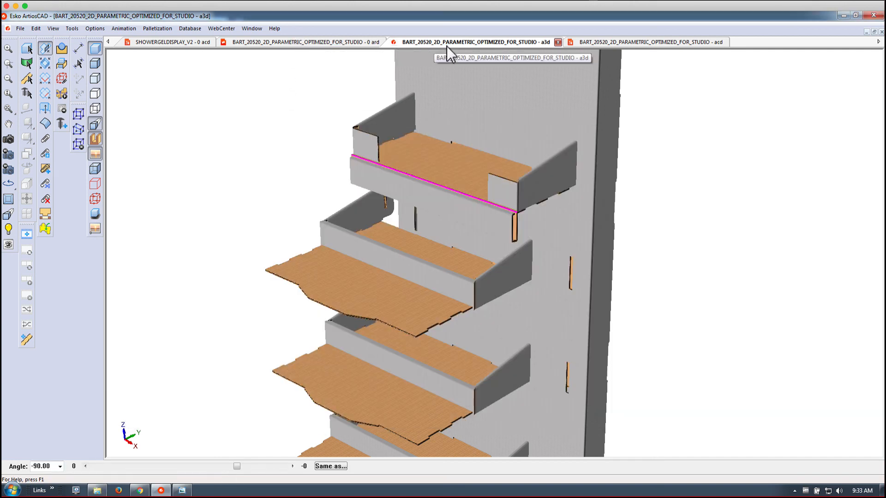
Step: Compare the multi-part canvas with the 3D display, and switch to Illustrator to view the decorated display full screen in Studio
{"action": "left_click", "coordinate": [619, 43]}
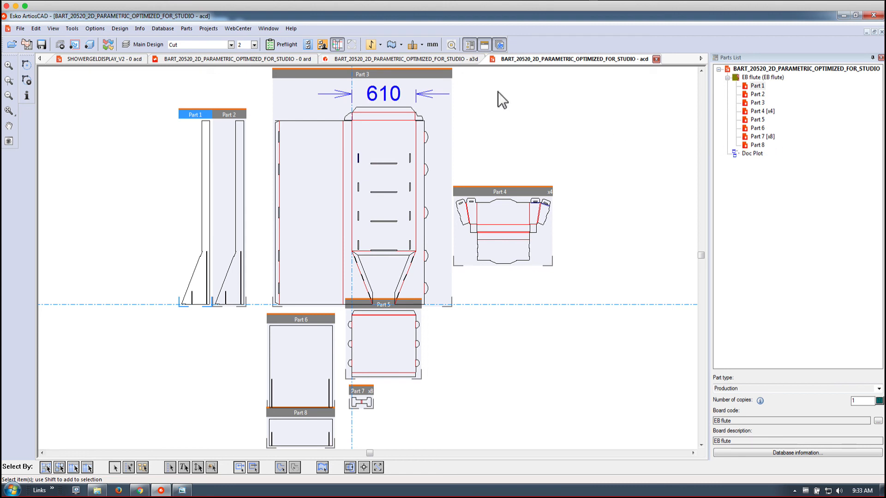
{"action": "left_click", "coordinate": [425, 62]}
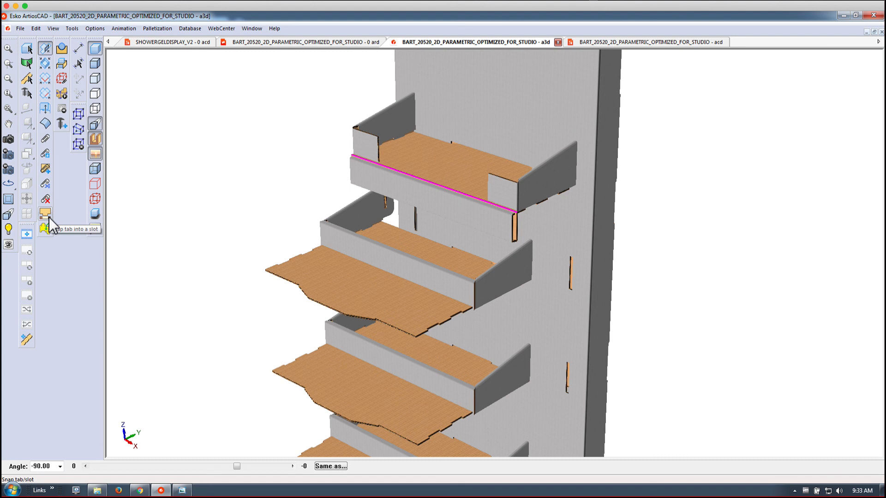
{"action": "key", "text": "super+Tab"}
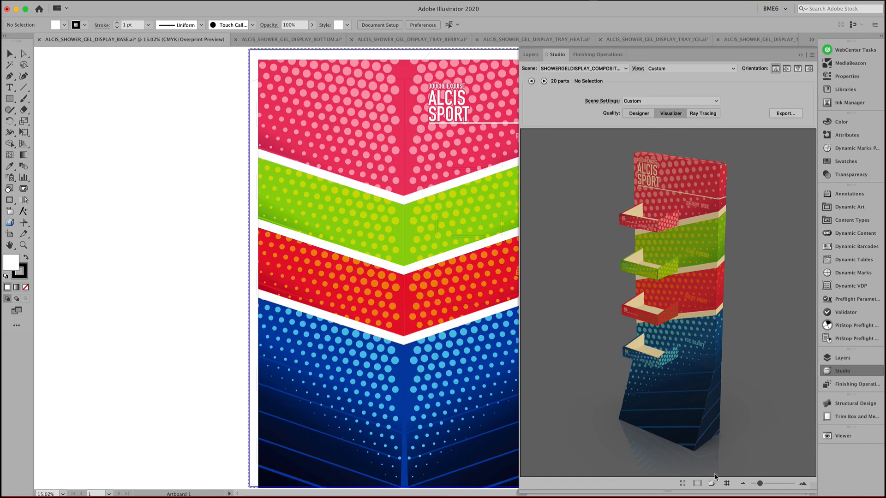
{"action": "left_click", "coordinate": [682, 483]}
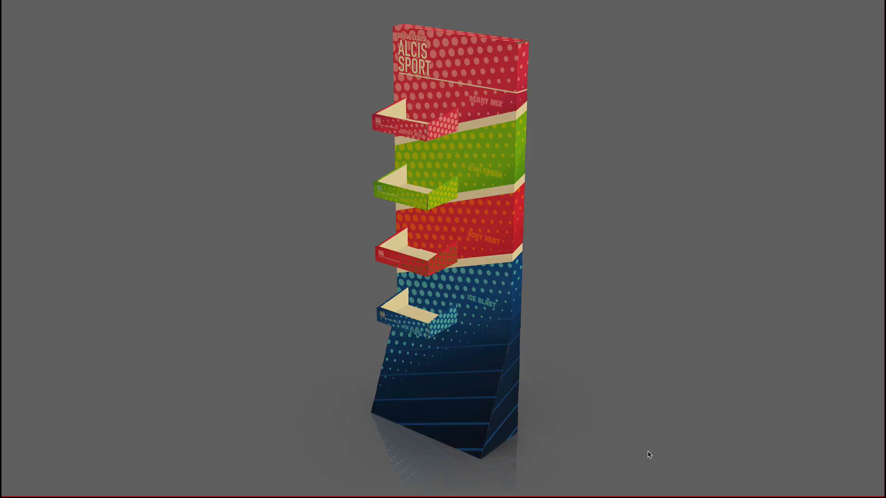